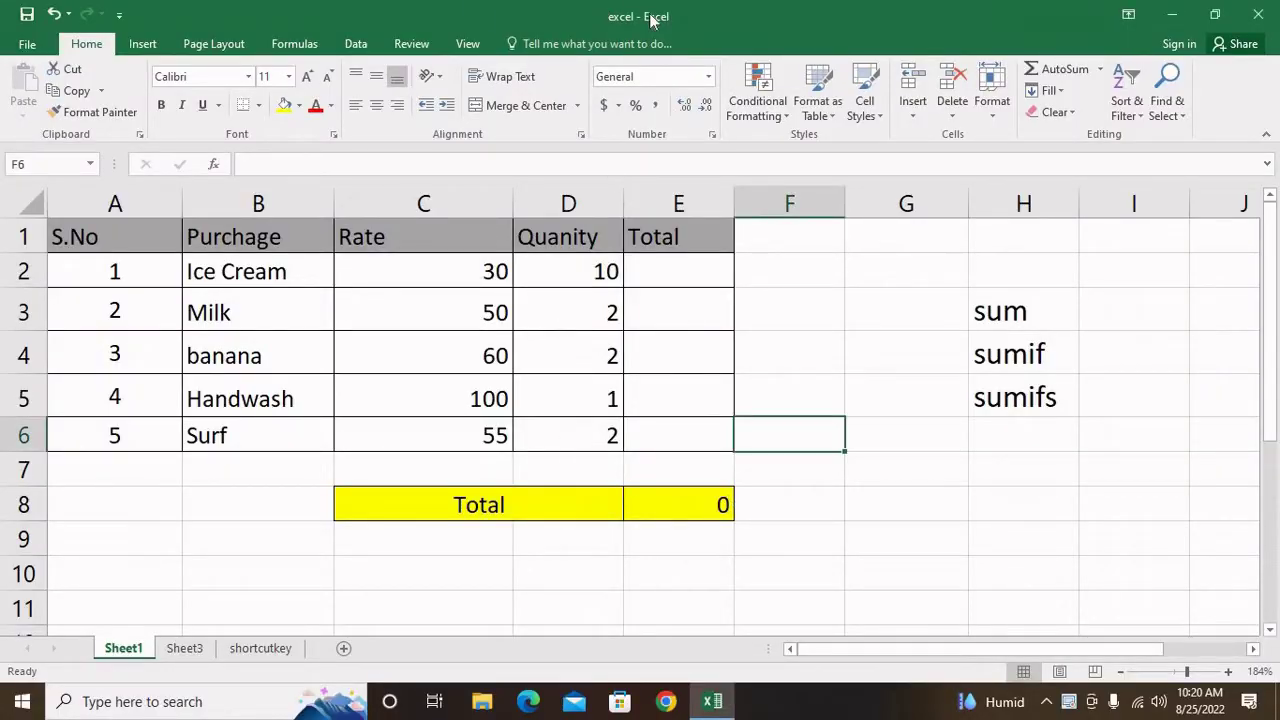
Step: Point out the sum, sumif and sumifs labels, then return to the Ice Cream total cell
click(660, 260)
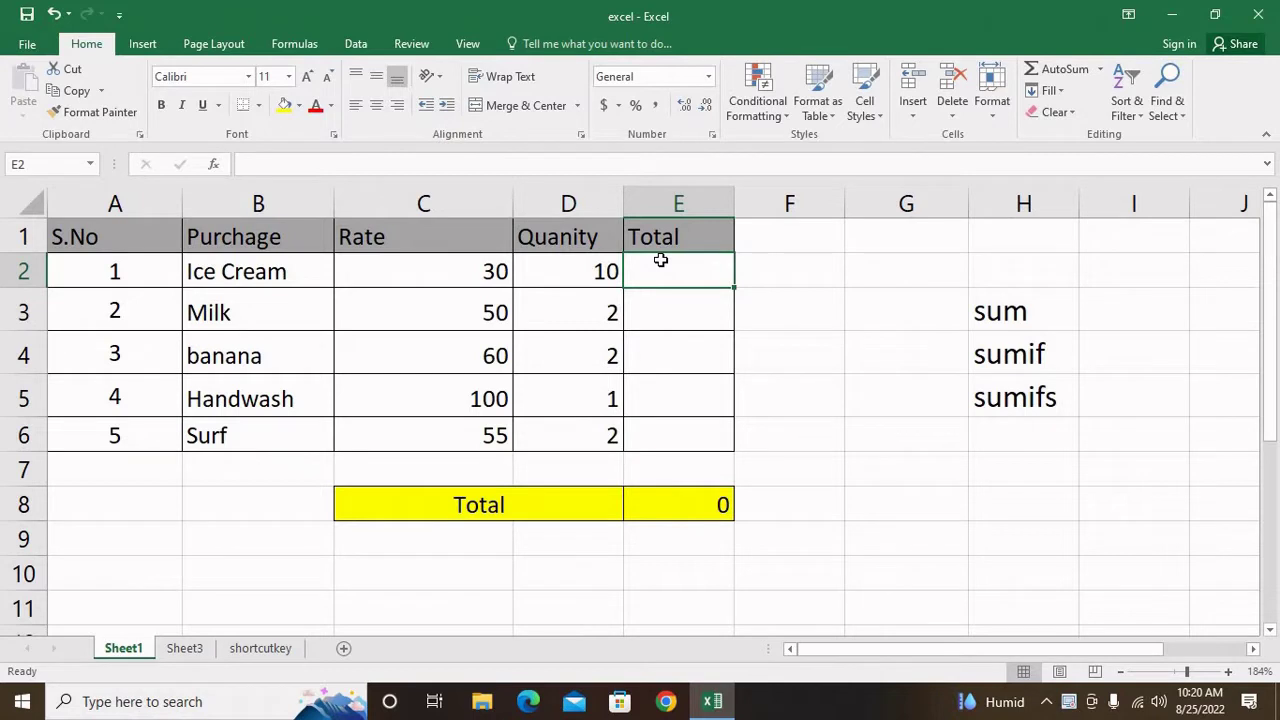
click(1064, 327)
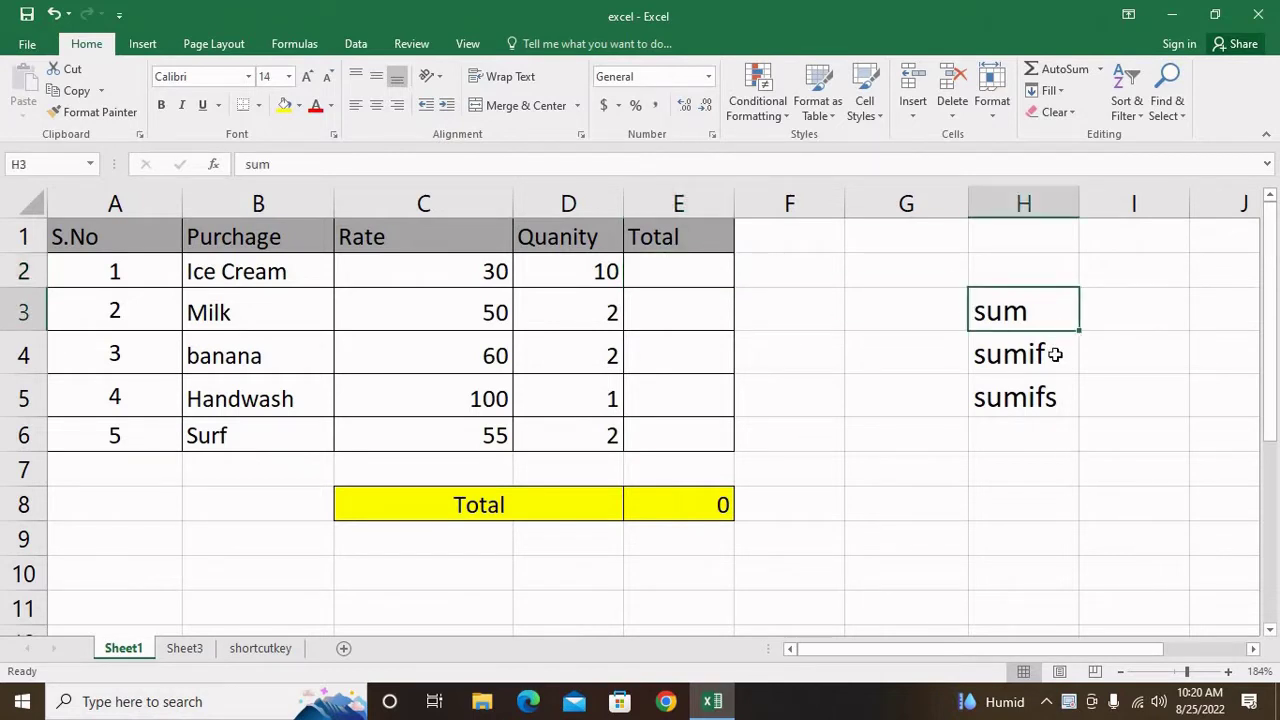
click(1054, 354)
click(1049, 397)
drag(1043, 320, 1033, 412)
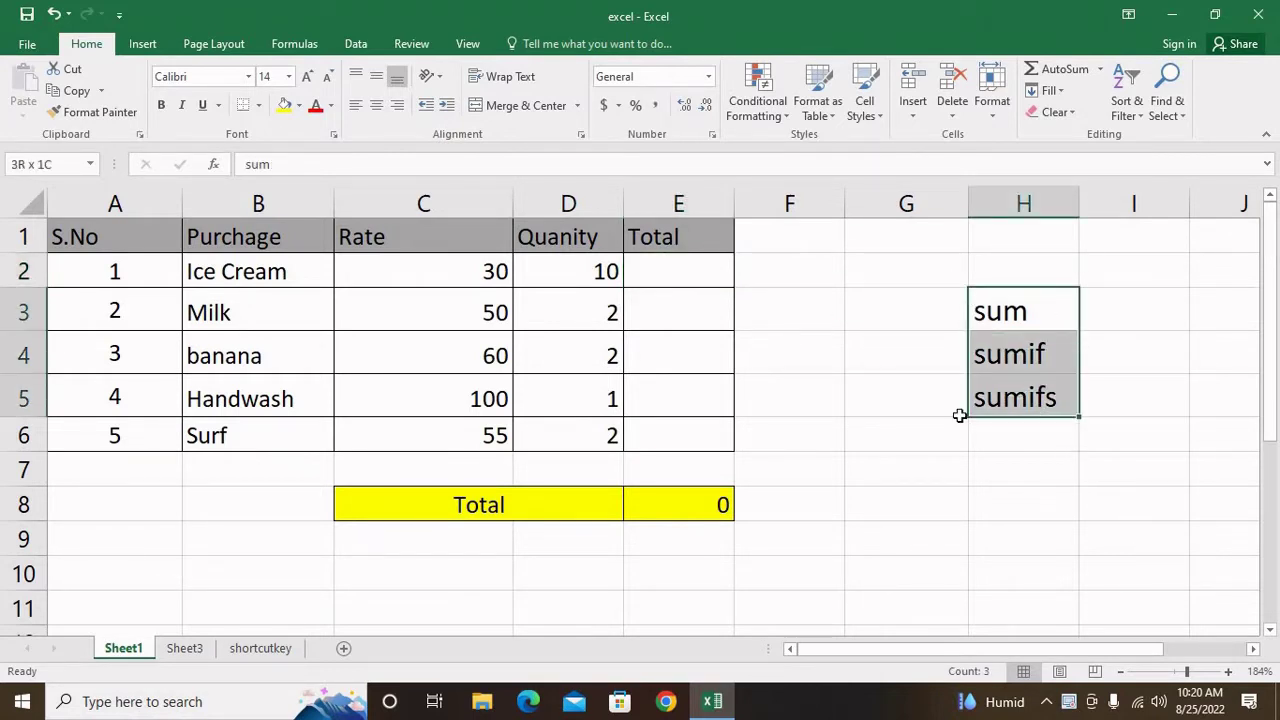
click(765, 412)
click(675, 280)
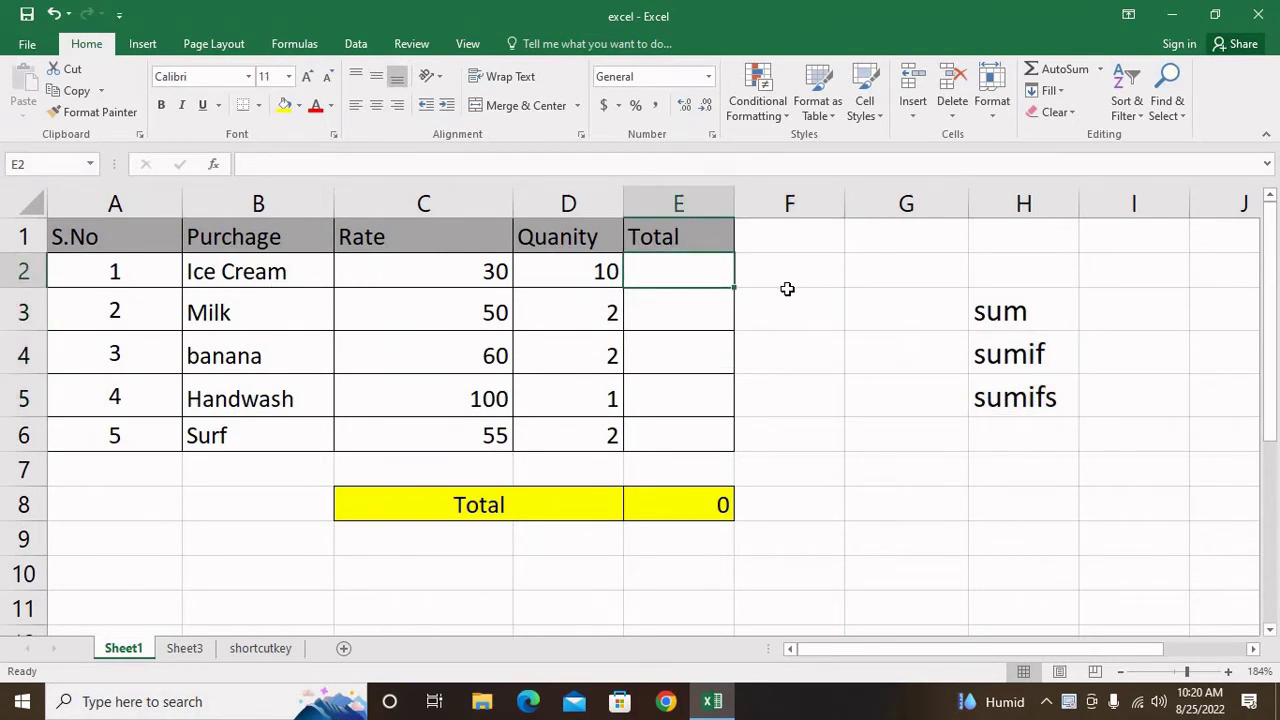
Step: Enter =C2*D2 in E2 for the Ice Cream total and check its inputs
text(=)
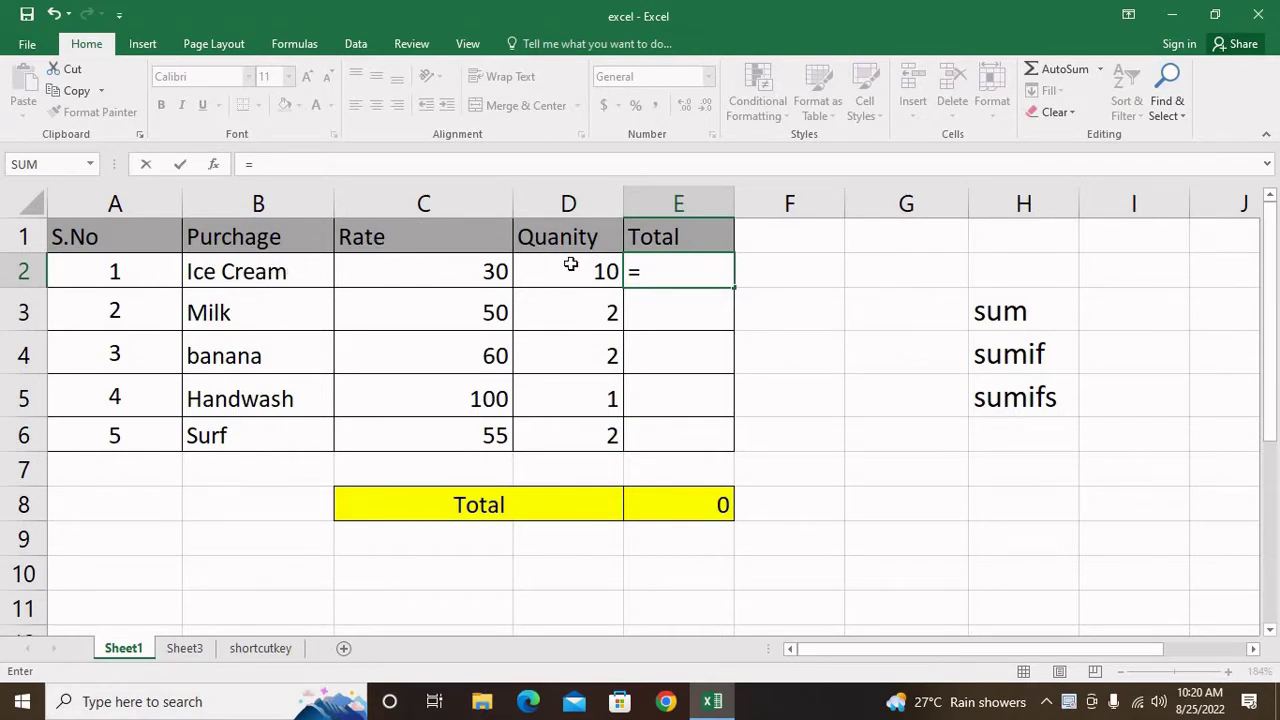
click(451, 281)
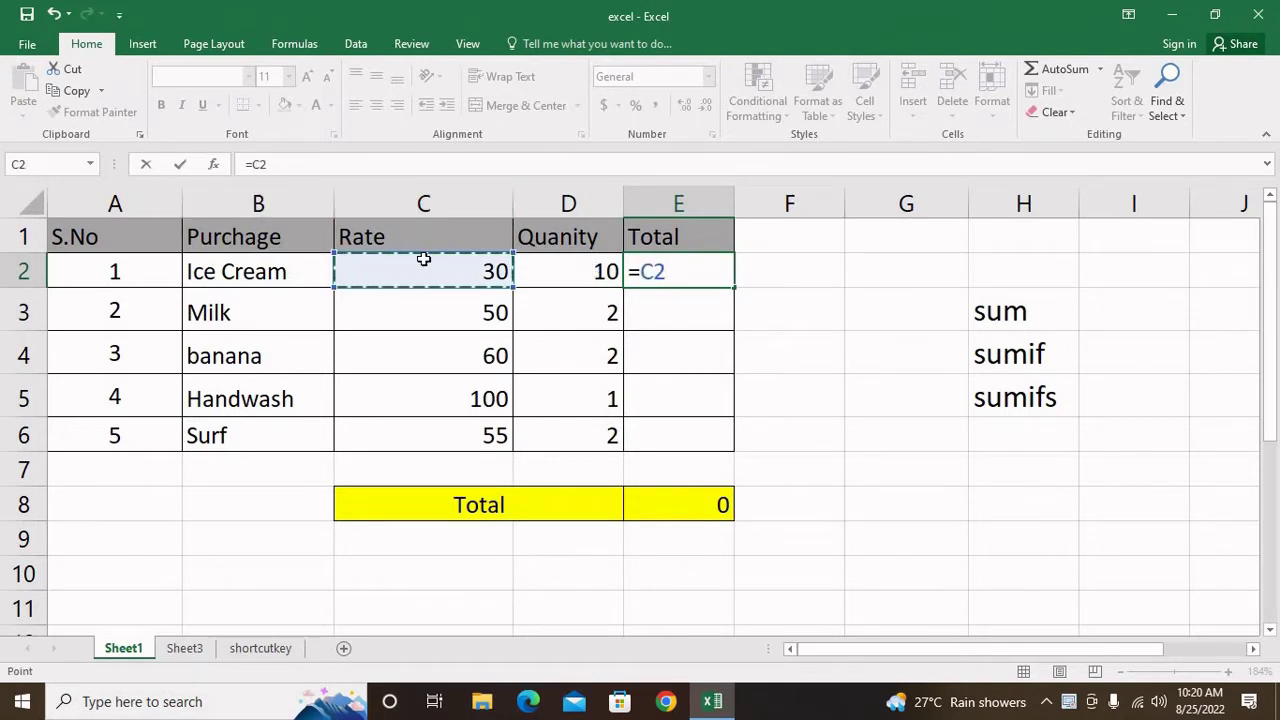
text(*)
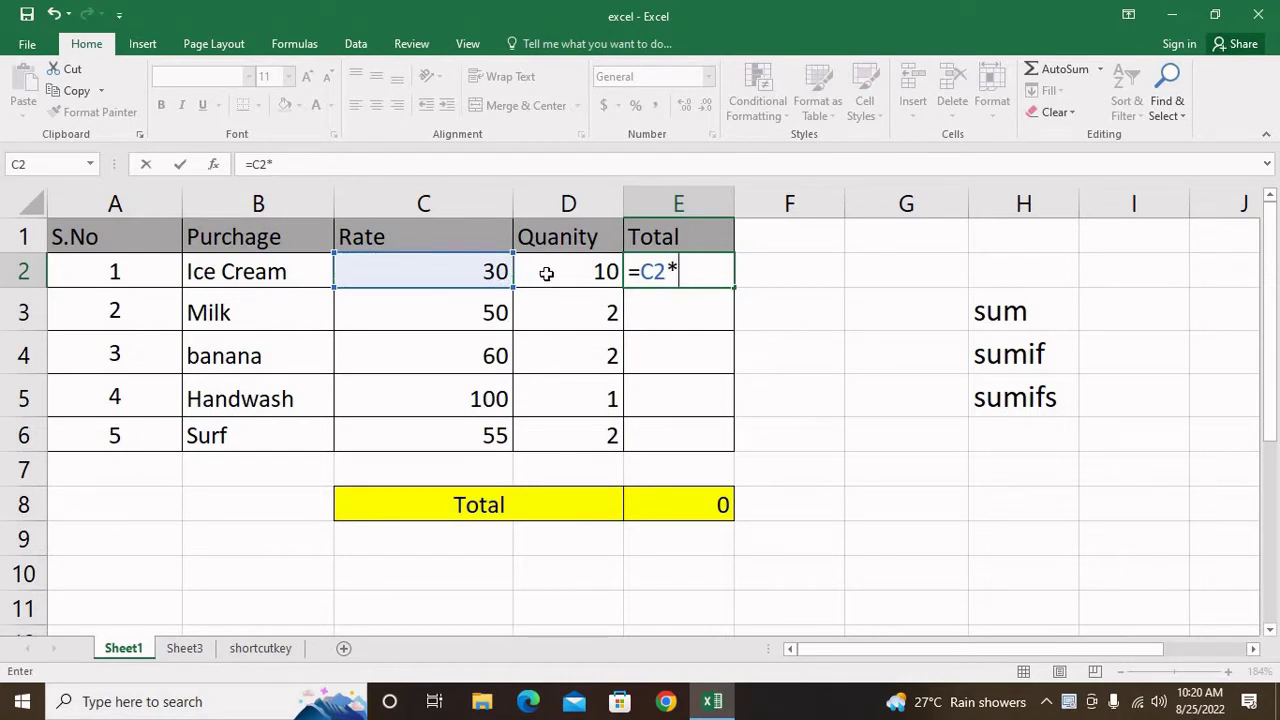
click(557, 266)
key(ctrl+Return)
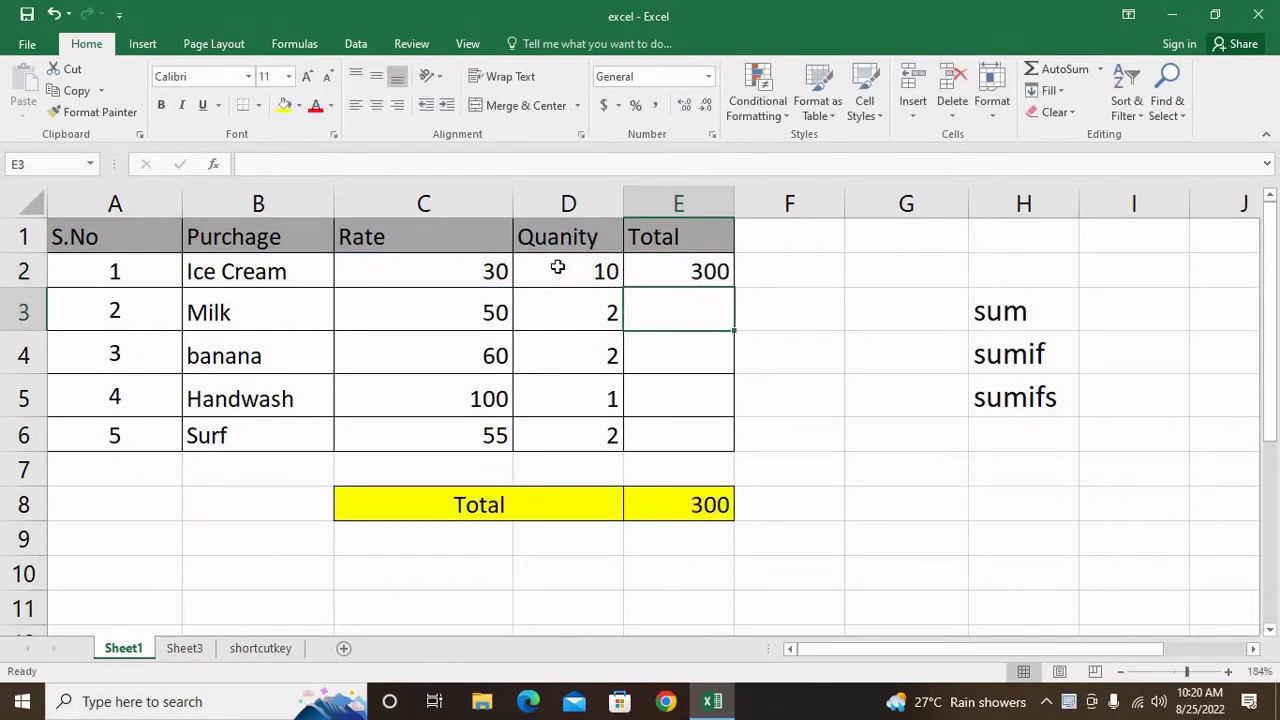
click(445, 276)
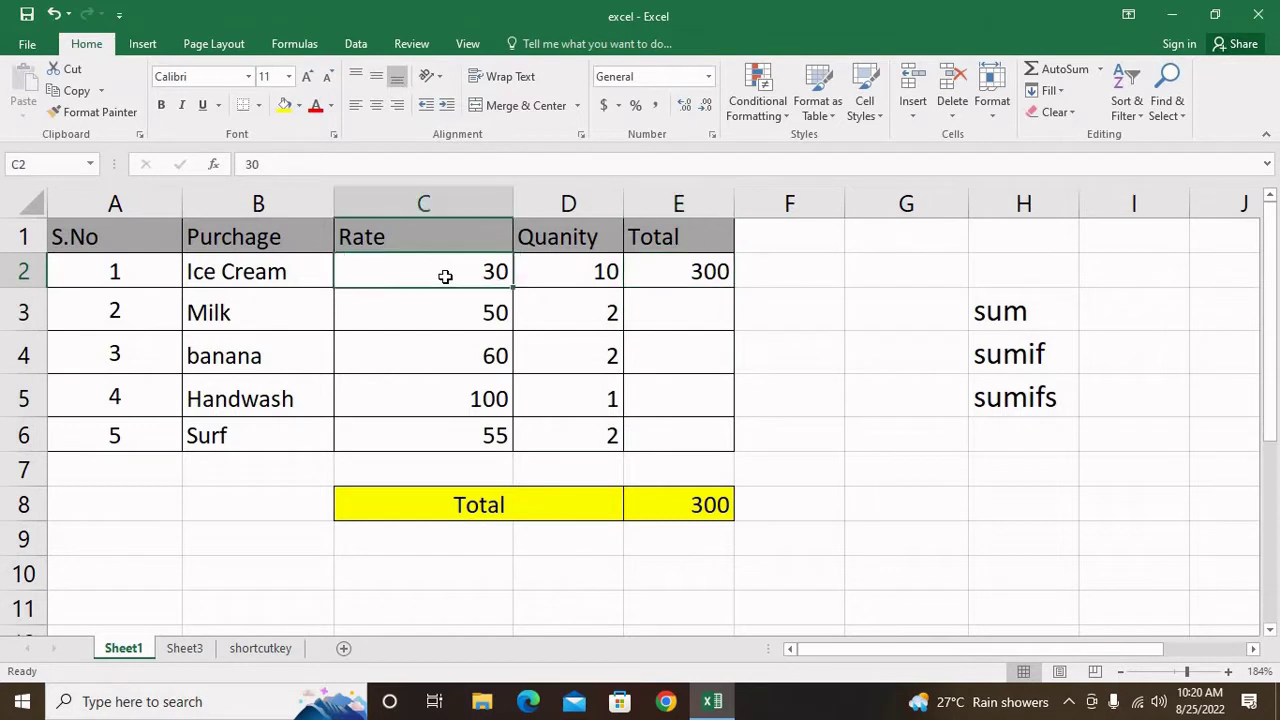
click(576, 267)
click(694, 270)
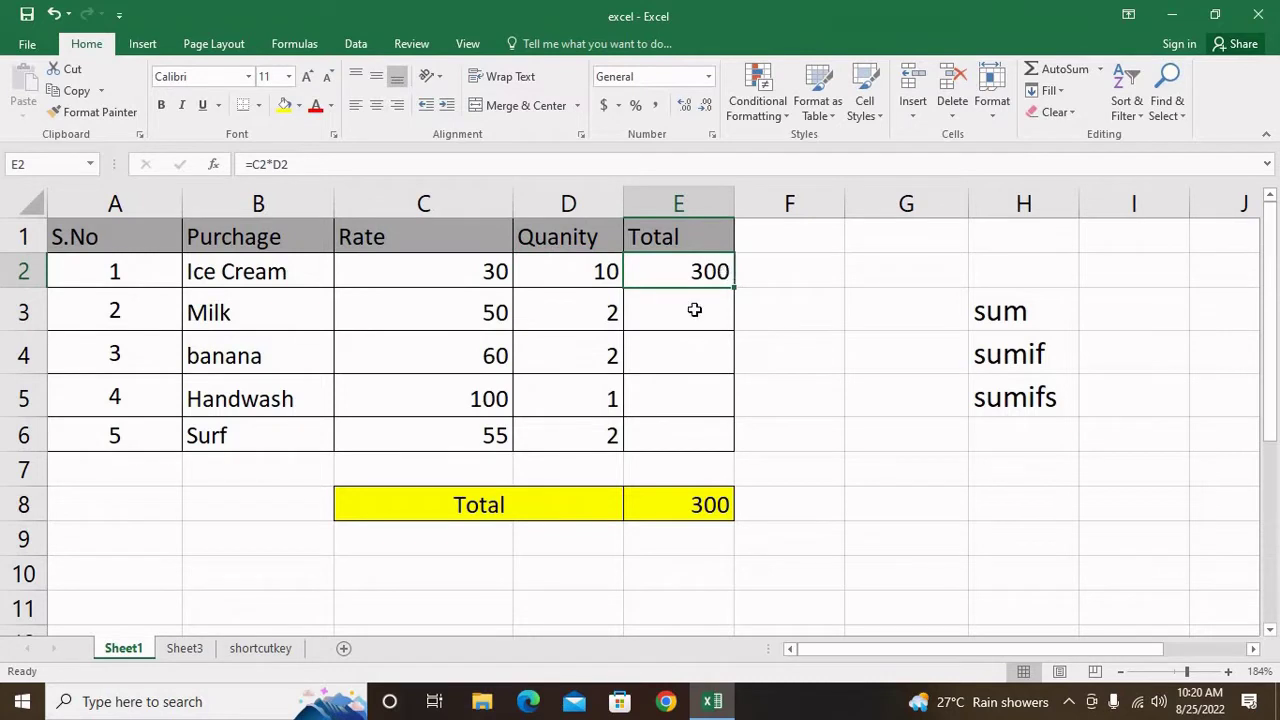
Step: Enter =C3*D3 for Milk, fill it down to E6, and clear E8
click(694, 306)
text(=)
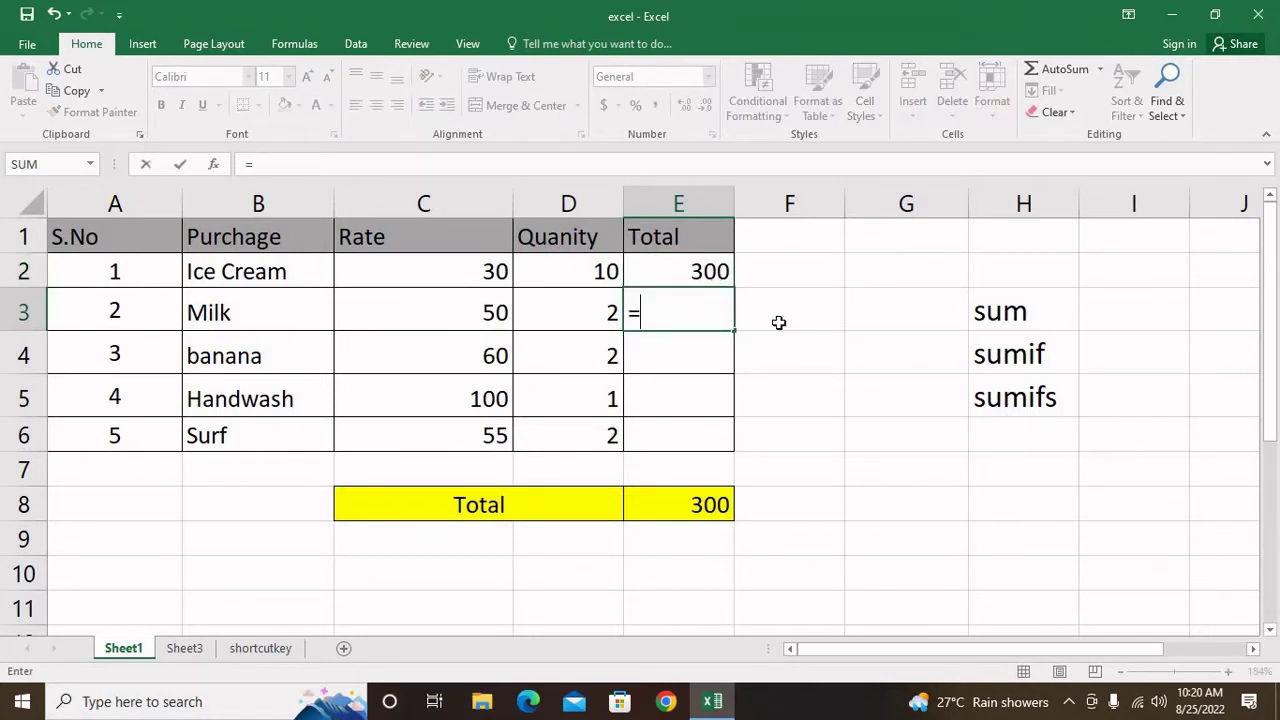
click(450, 293)
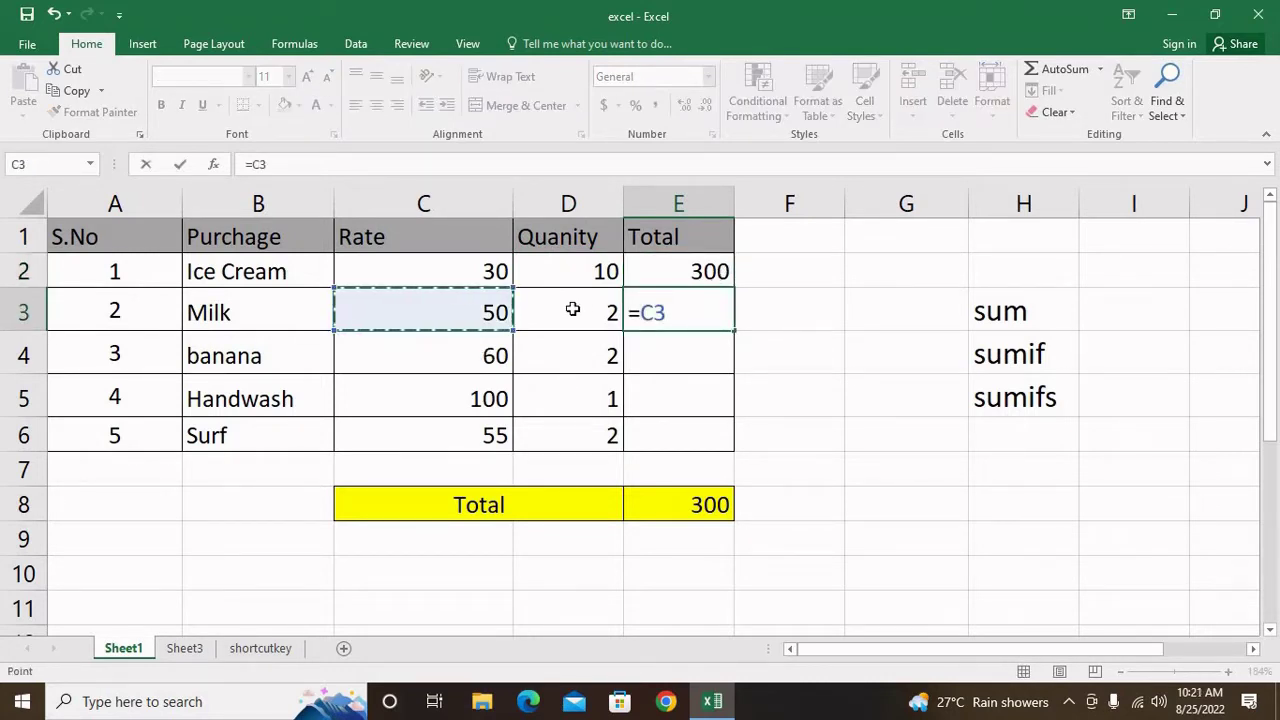
text(*)
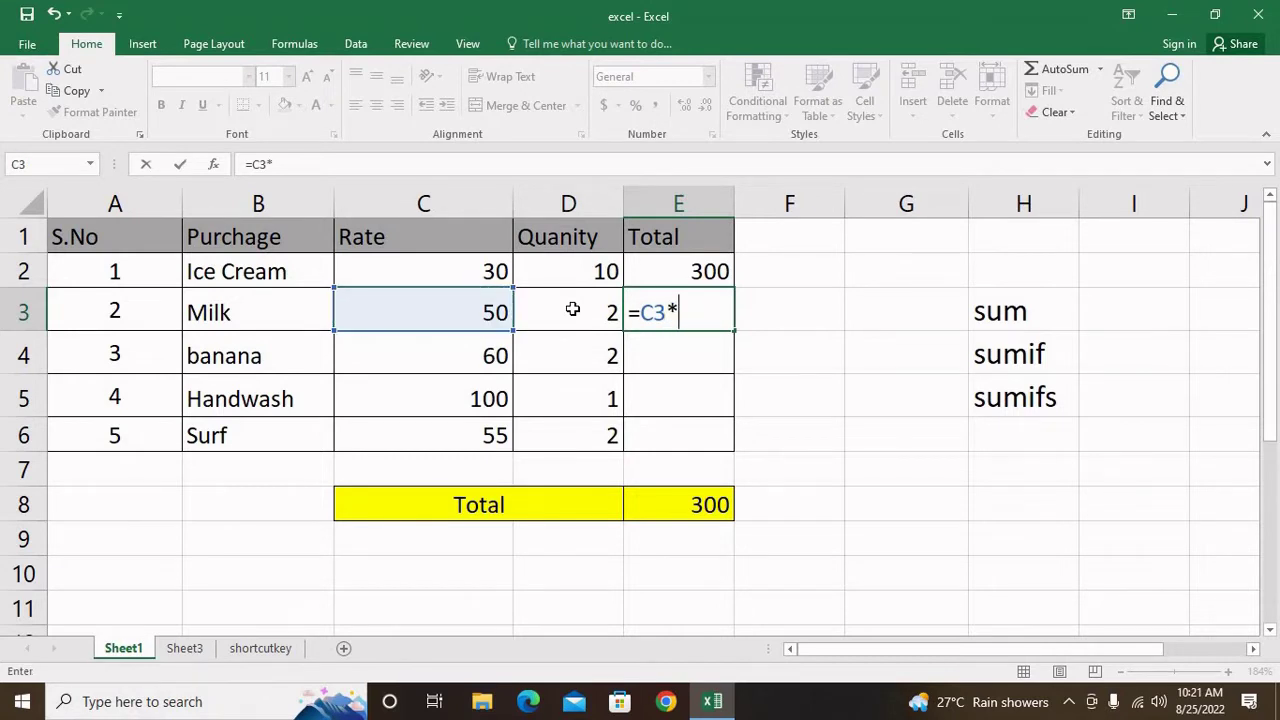
click(572, 309)
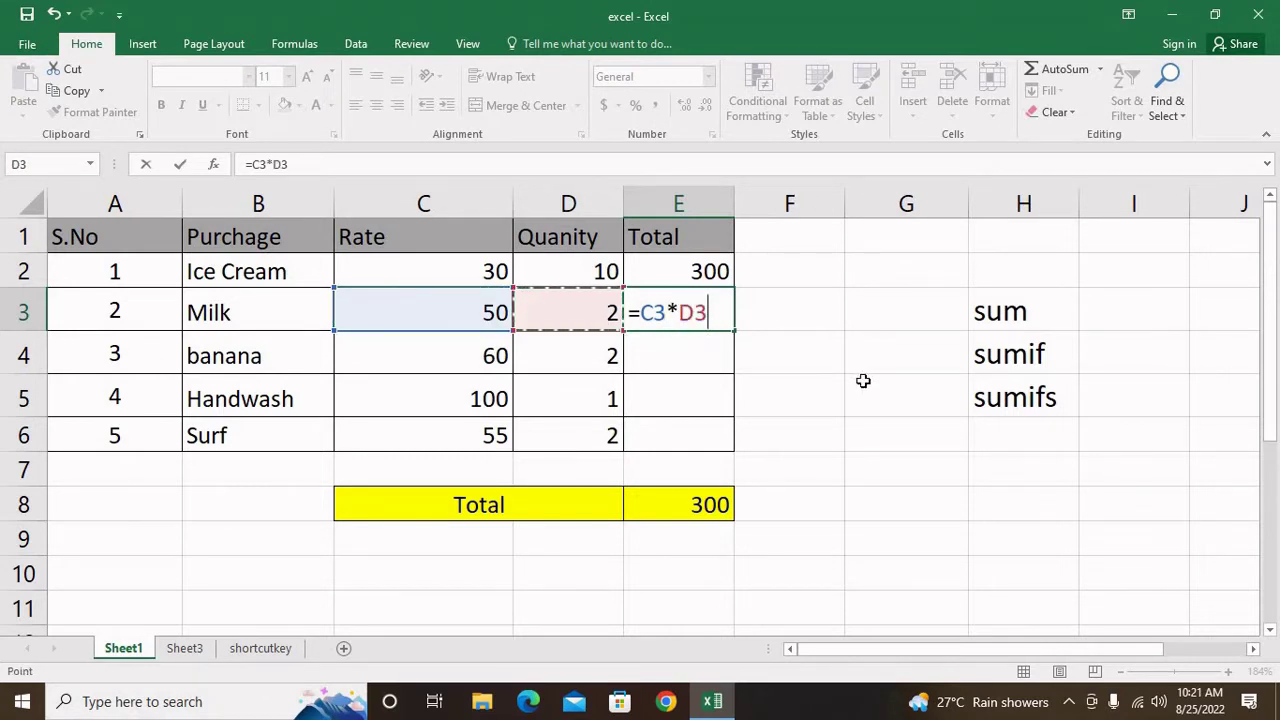
key(Return)
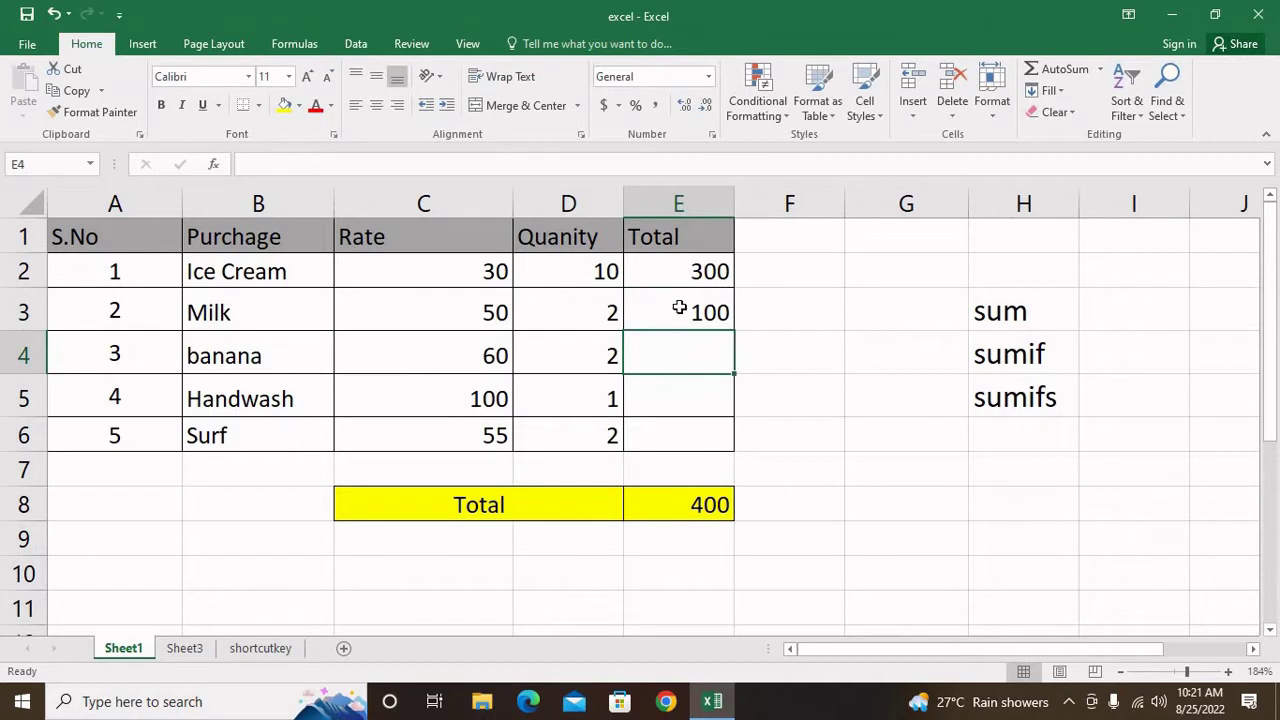
click(679, 309)
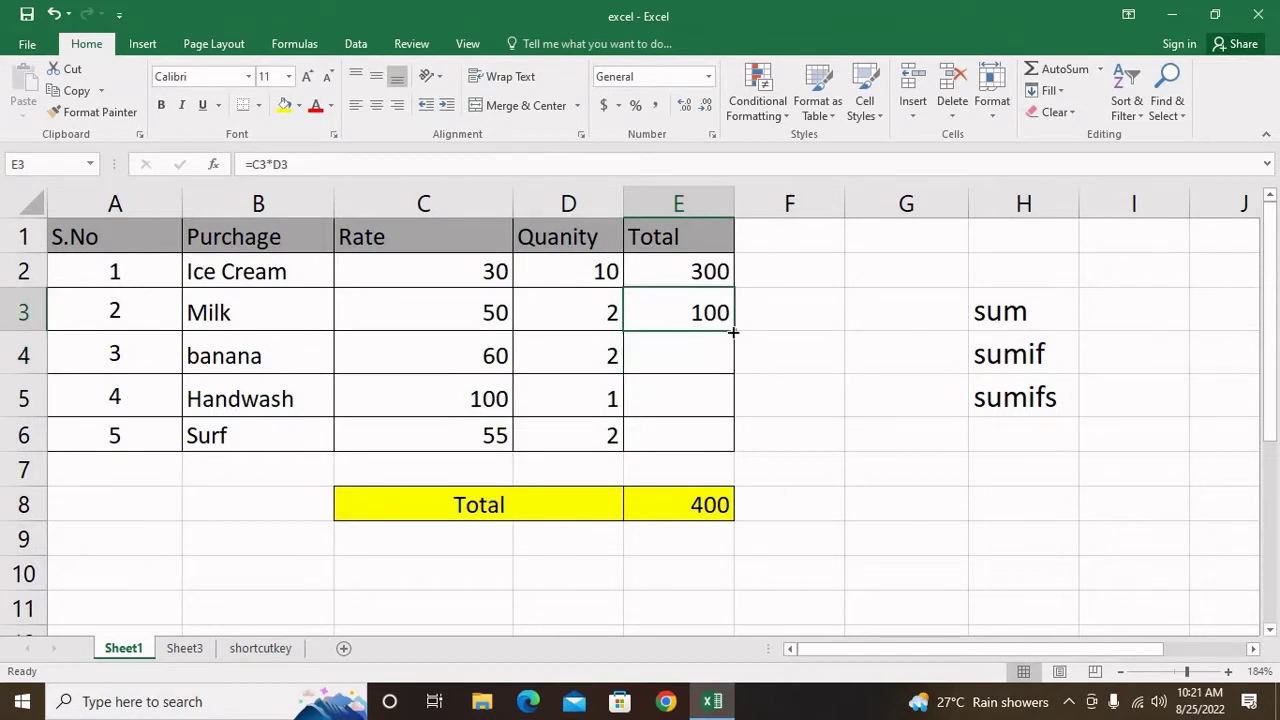
drag(733, 331, 729, 449)
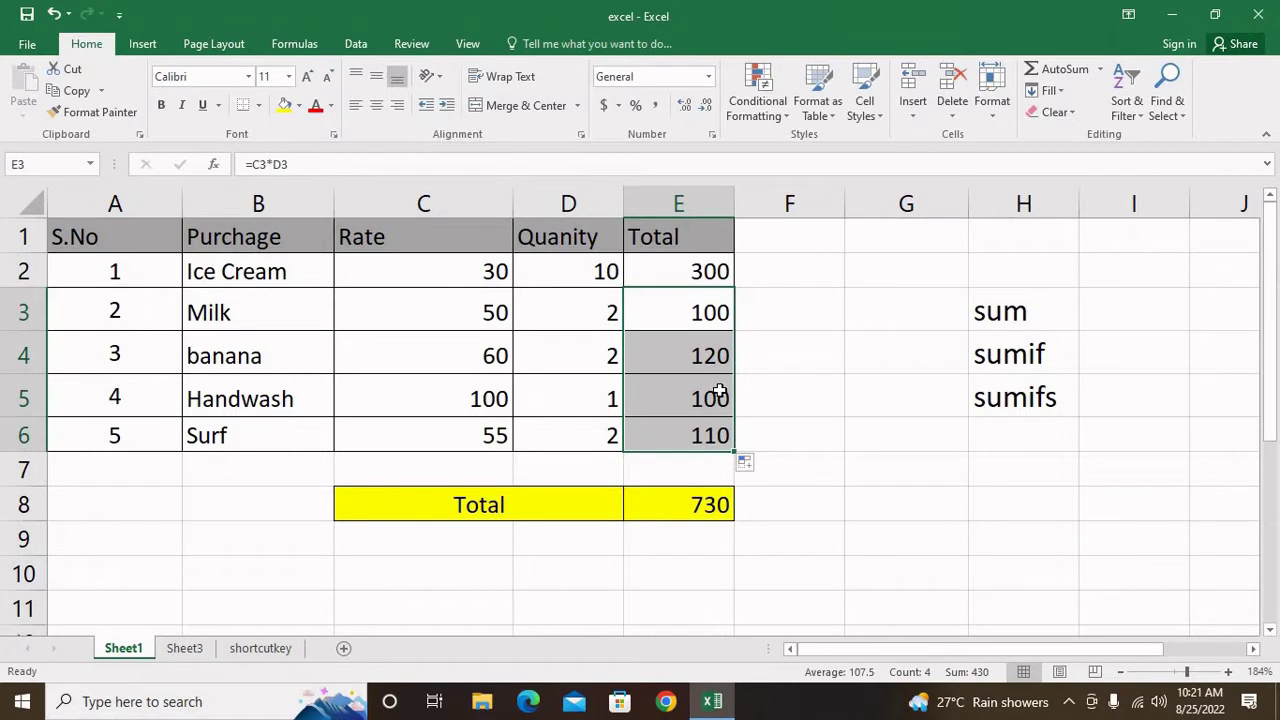
click(688, 500)
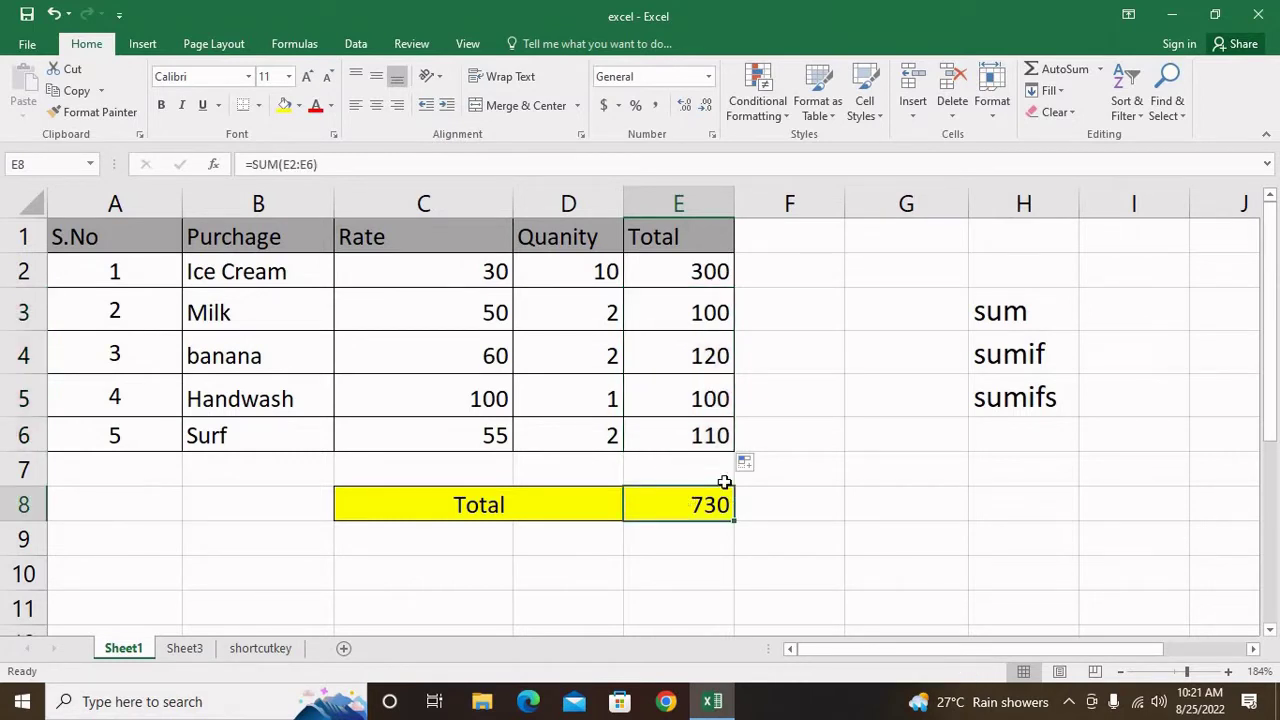
key(Delete)
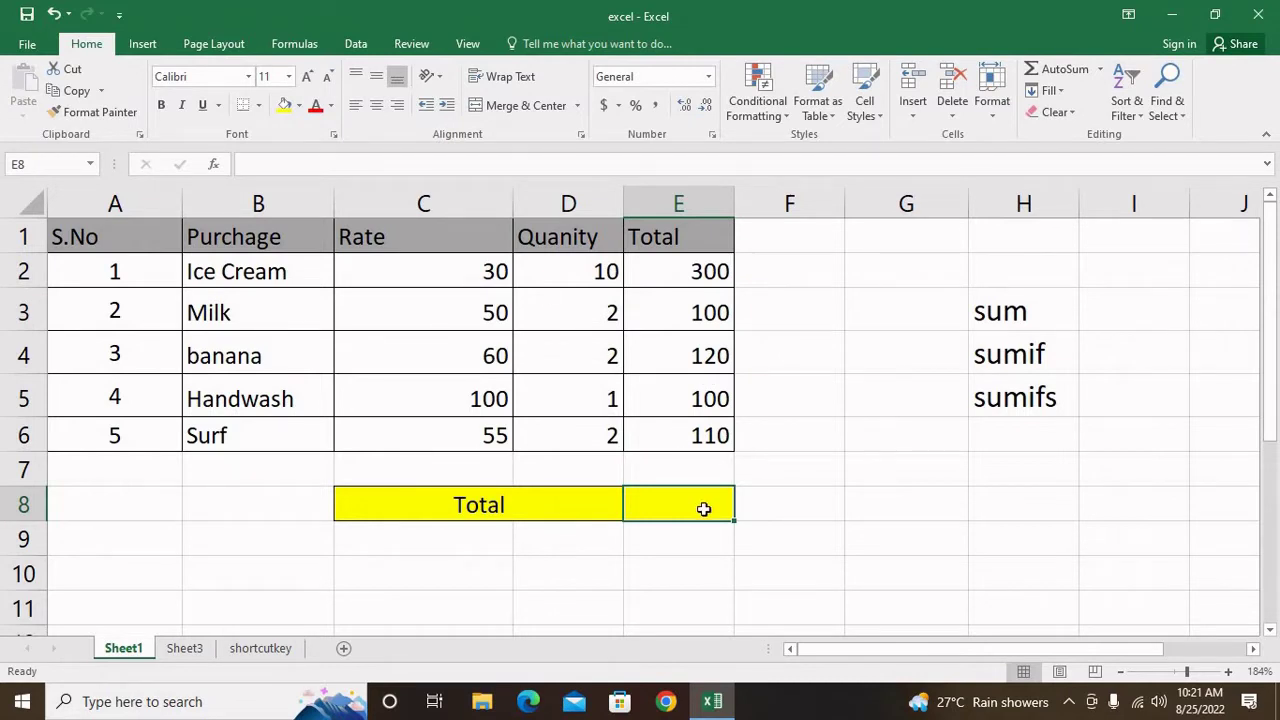
Step: Enter =SUM(E2:E6) in E8 for a grand total of 730, then select C2:E6
text(=sum)
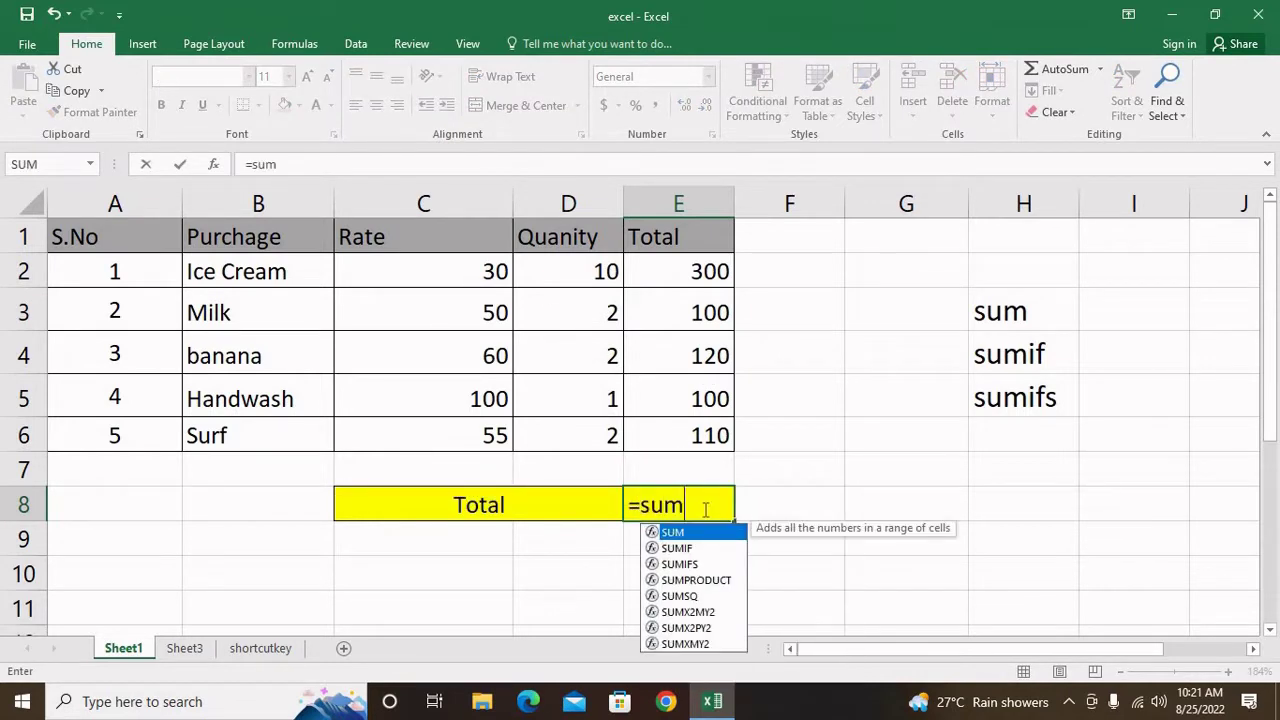
text(()
drag(709, 268, 697, 435)
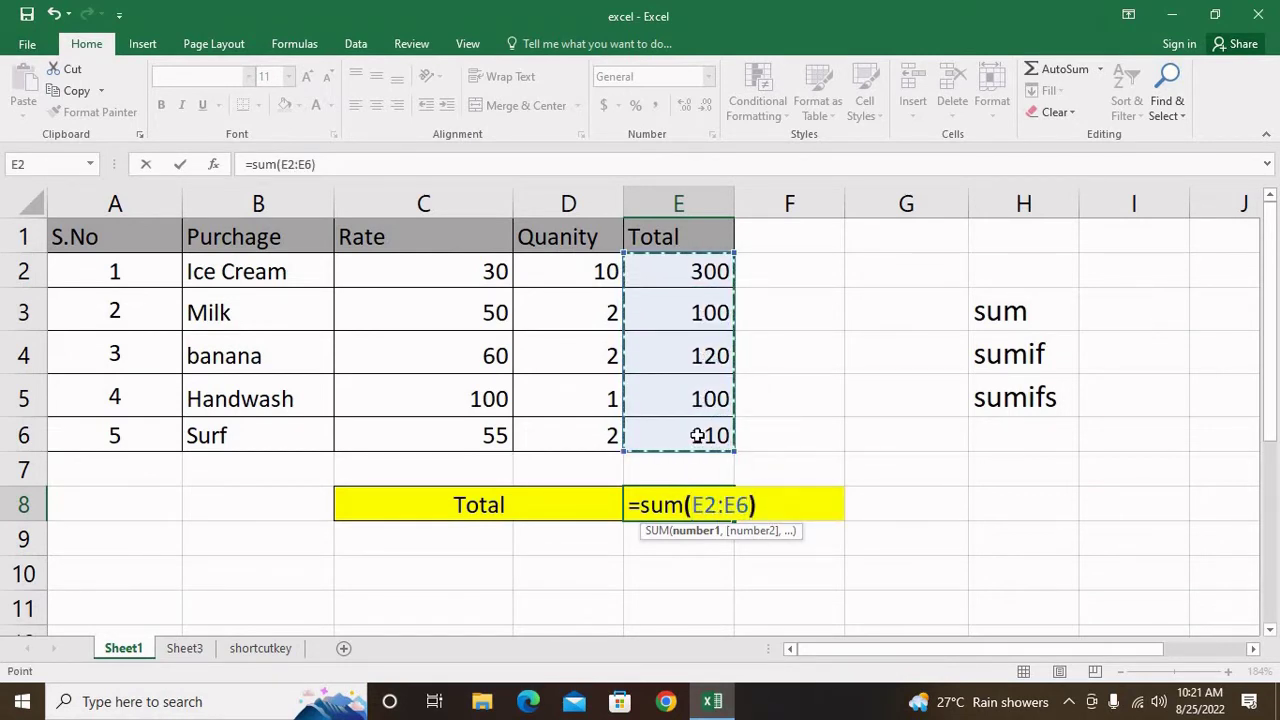
key(Return)
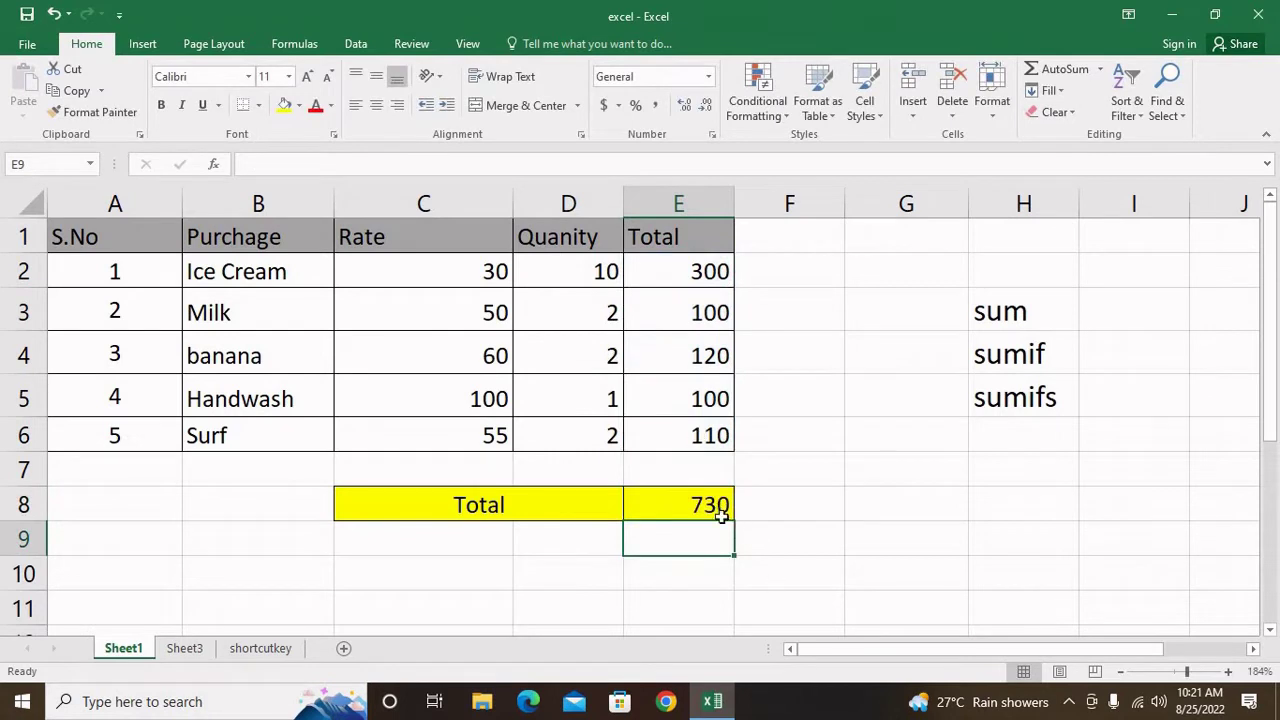
click(718, 510)
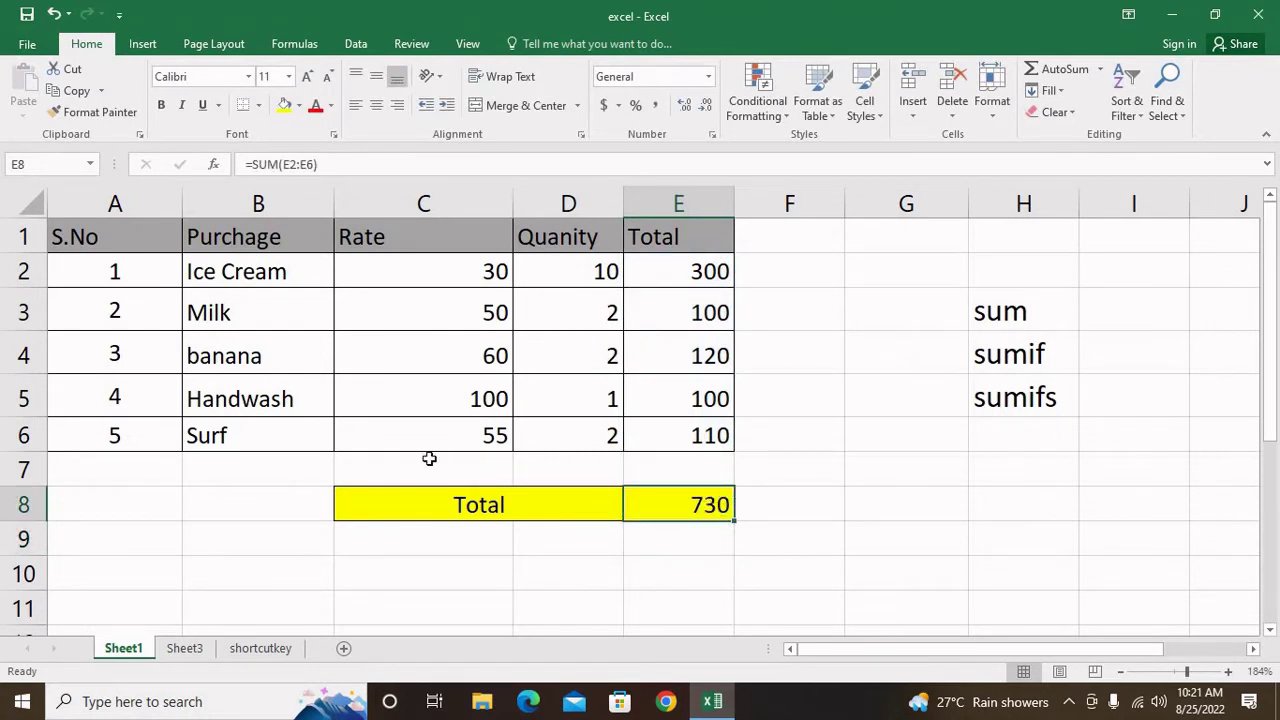
drag(477, 271, 700, 434)
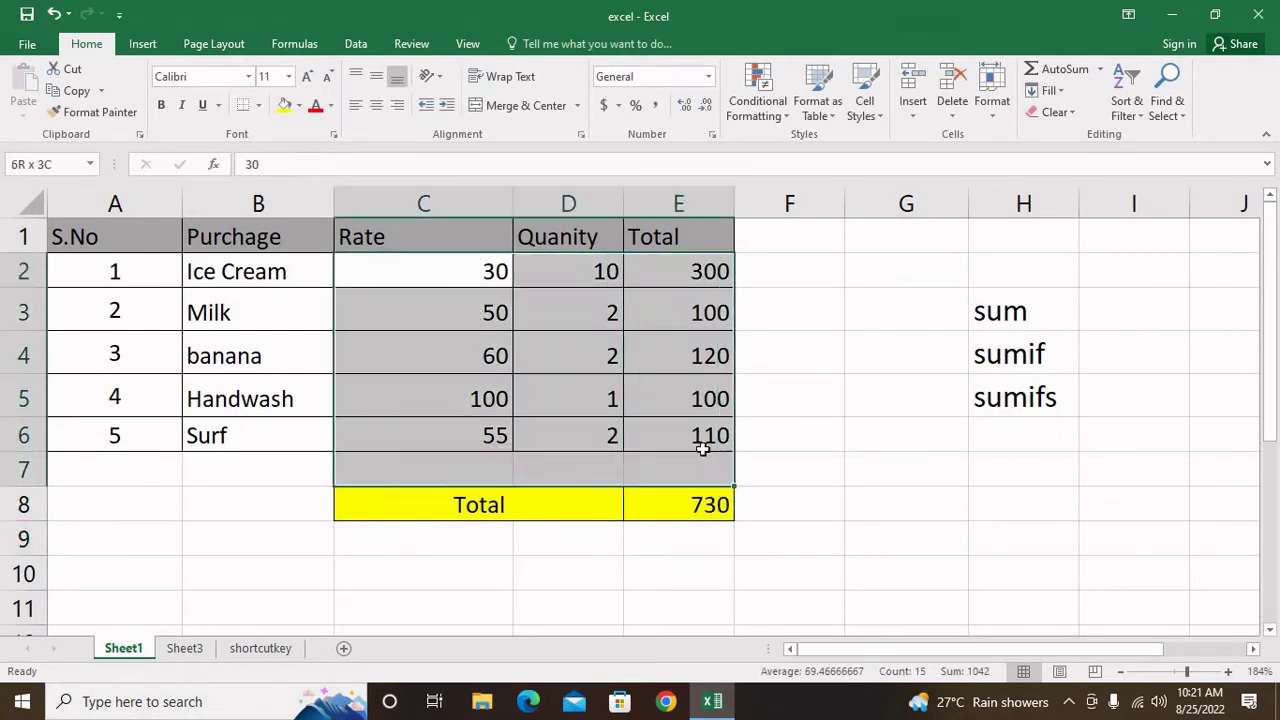
Step: Enter the sample values 22, 33, 44, 55 and 66 in C11:C15
click(846, 447)
scroll(734, 524, down, 1)
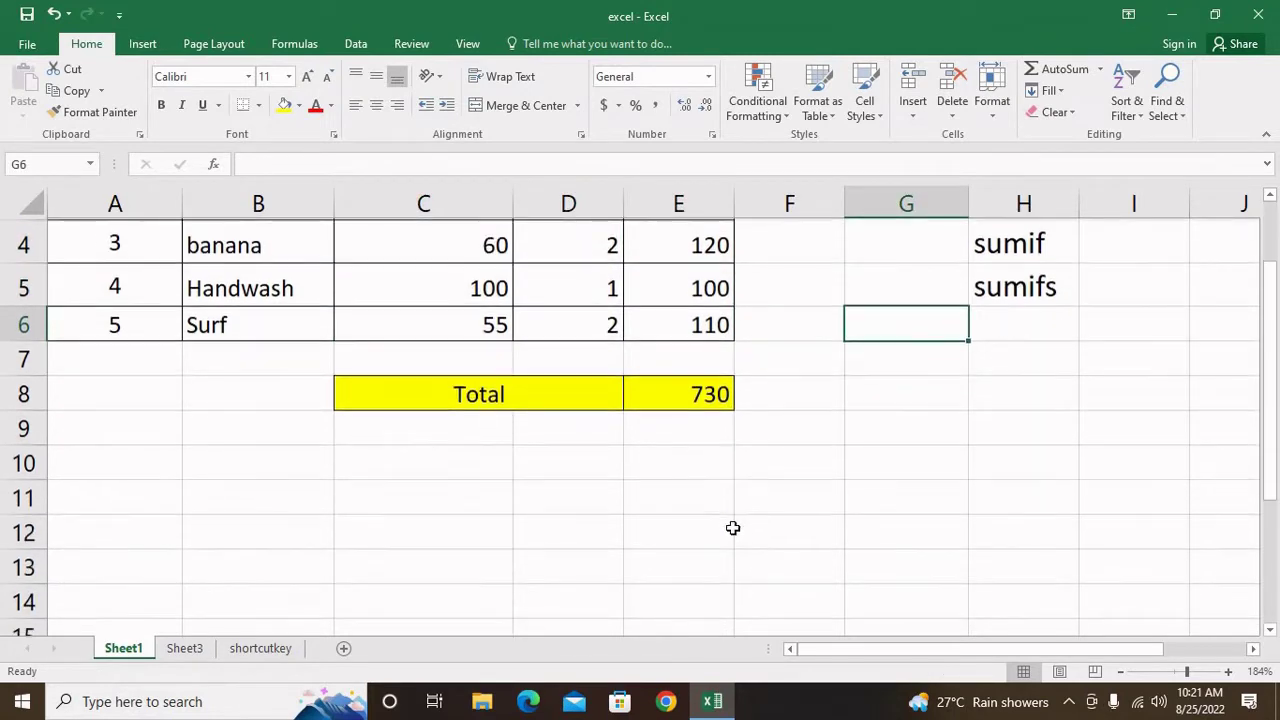
click(462, 519)
click(455, 495)
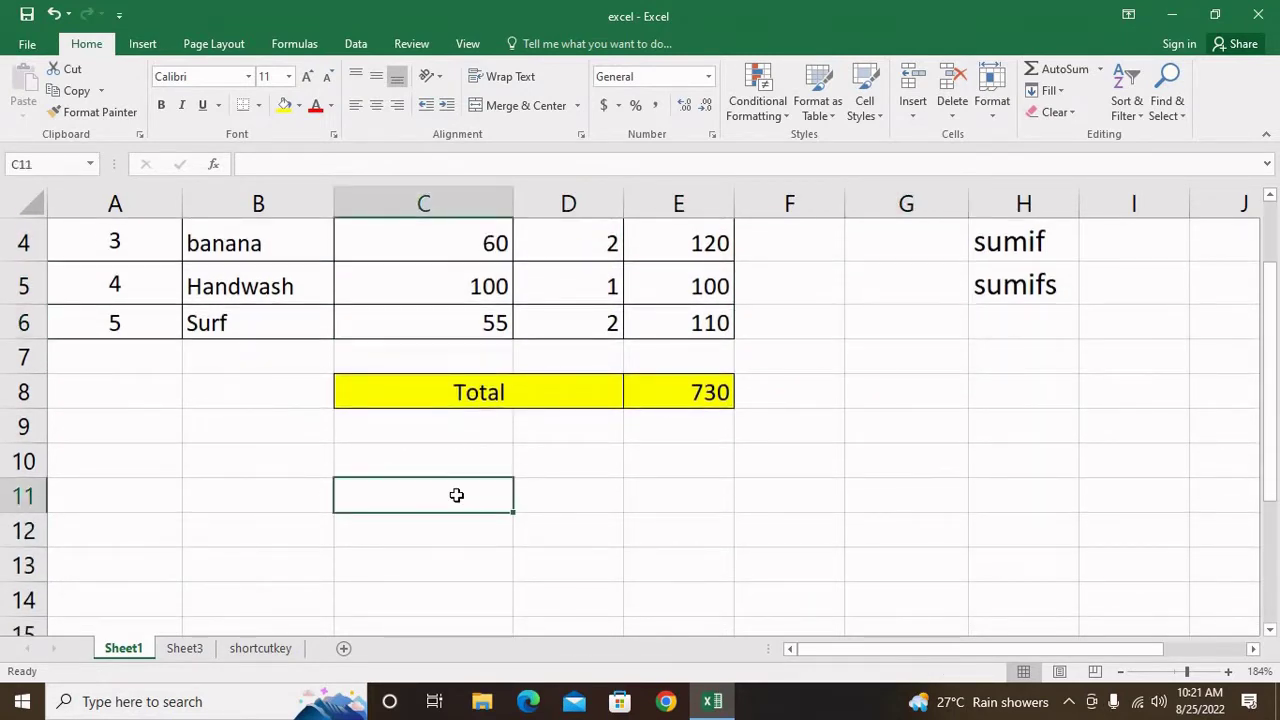
text(22)
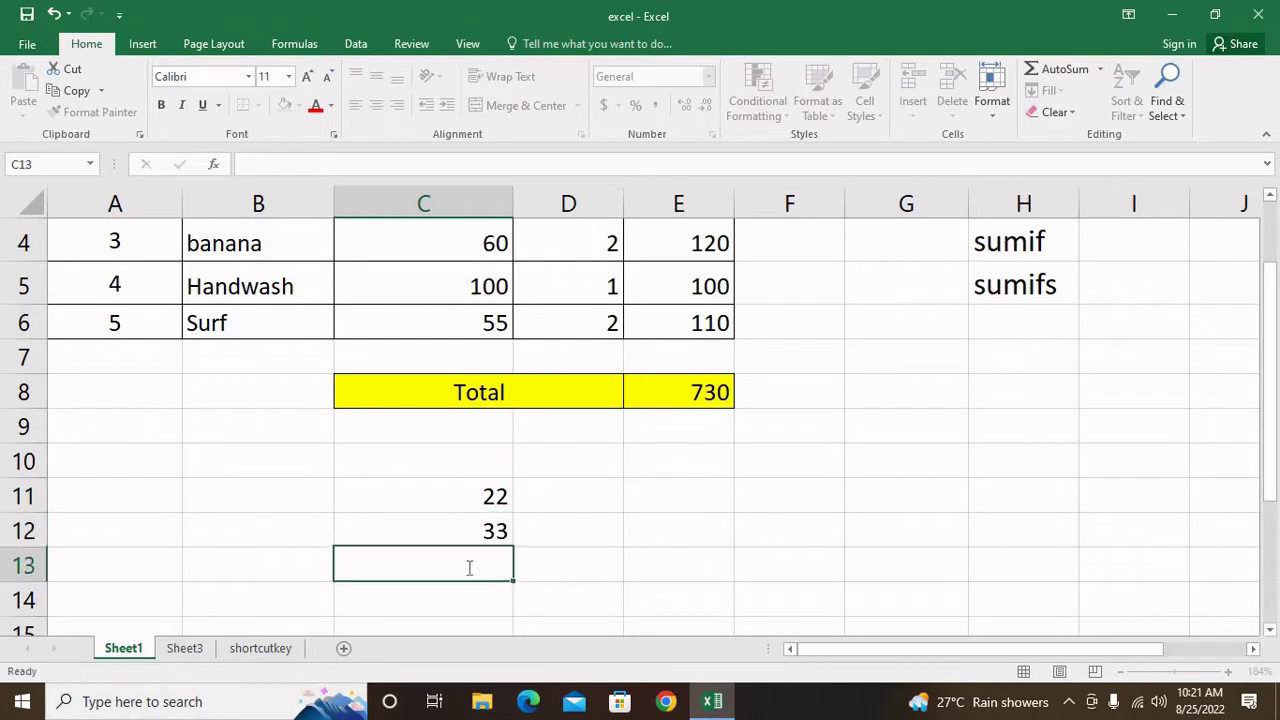
text( 33 44 55)
scroll(486, 426, down, 2)
key(Return)
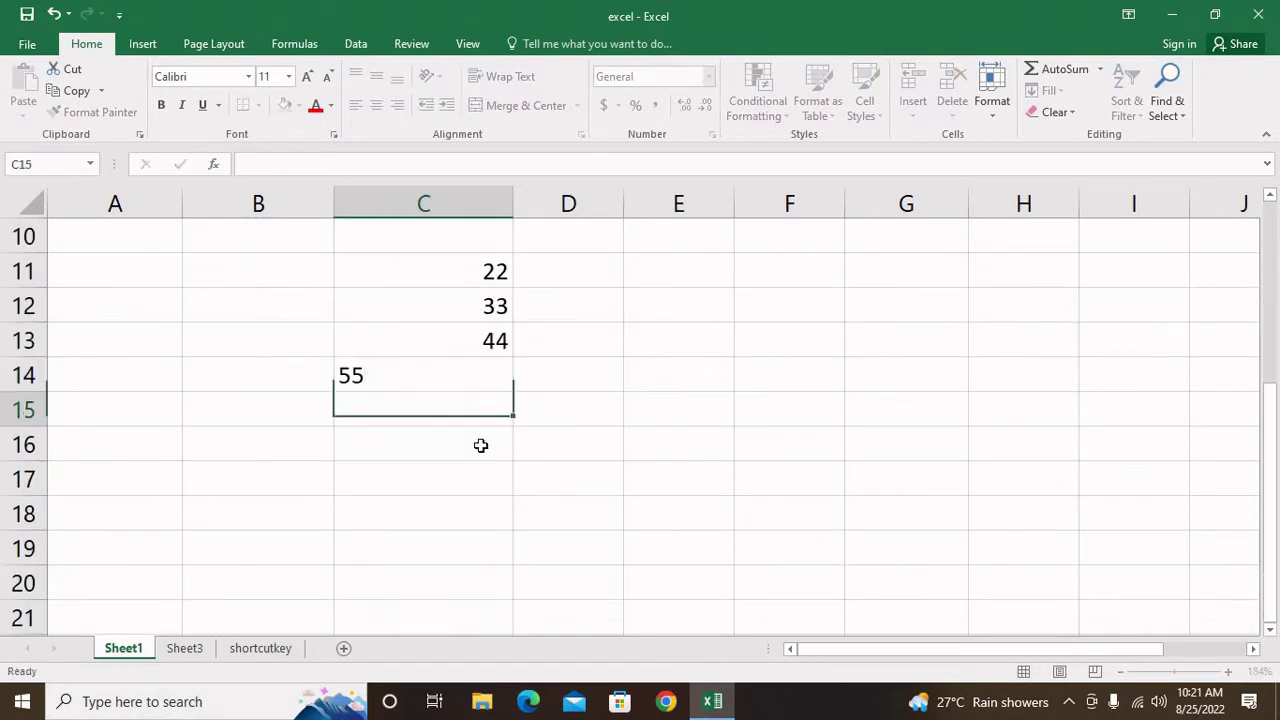
text(66)
key(Return)
key(Return)
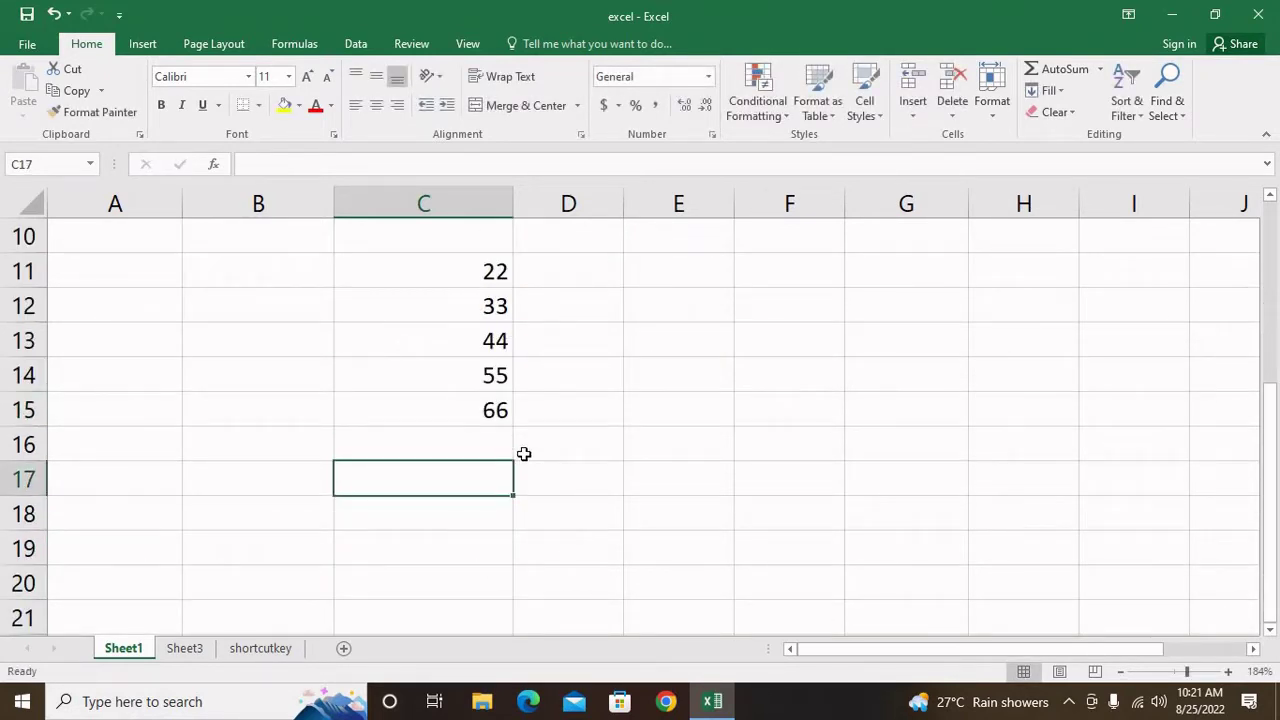
Step: Enter =SUM(C11,C12,C13,C14,C15) in C17, giving 220
text(=sum()
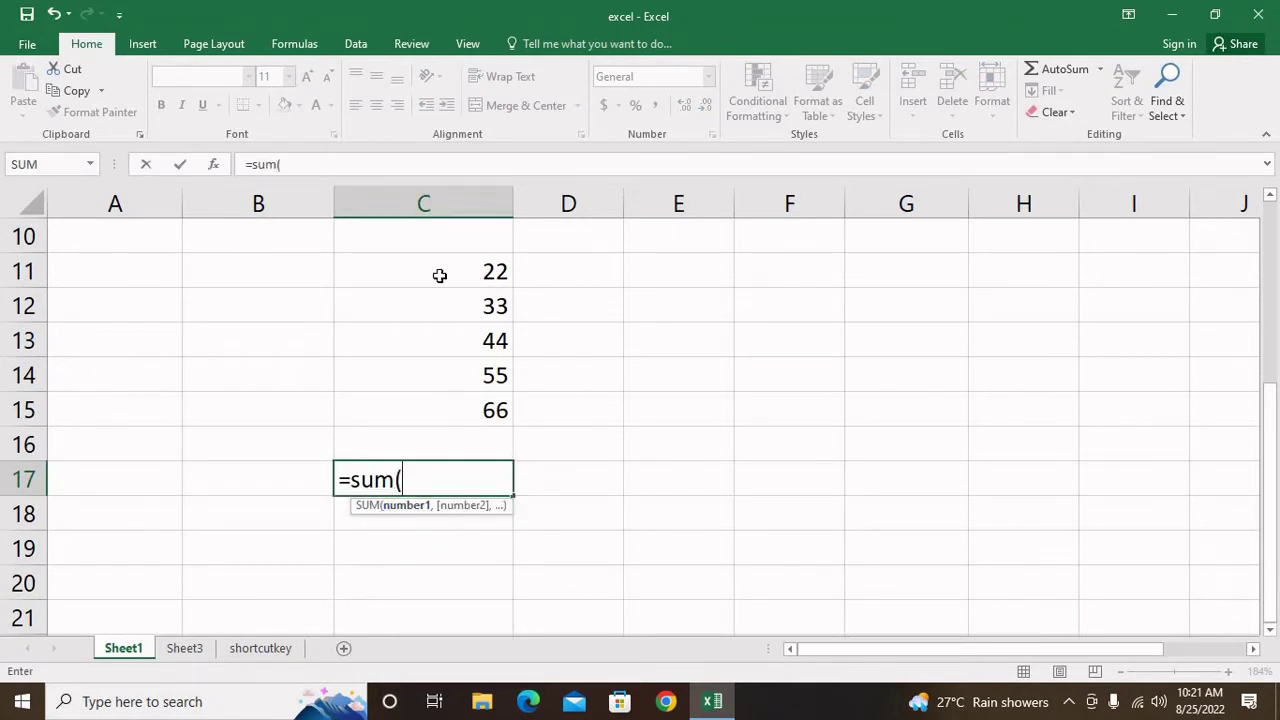
click(391, 271)
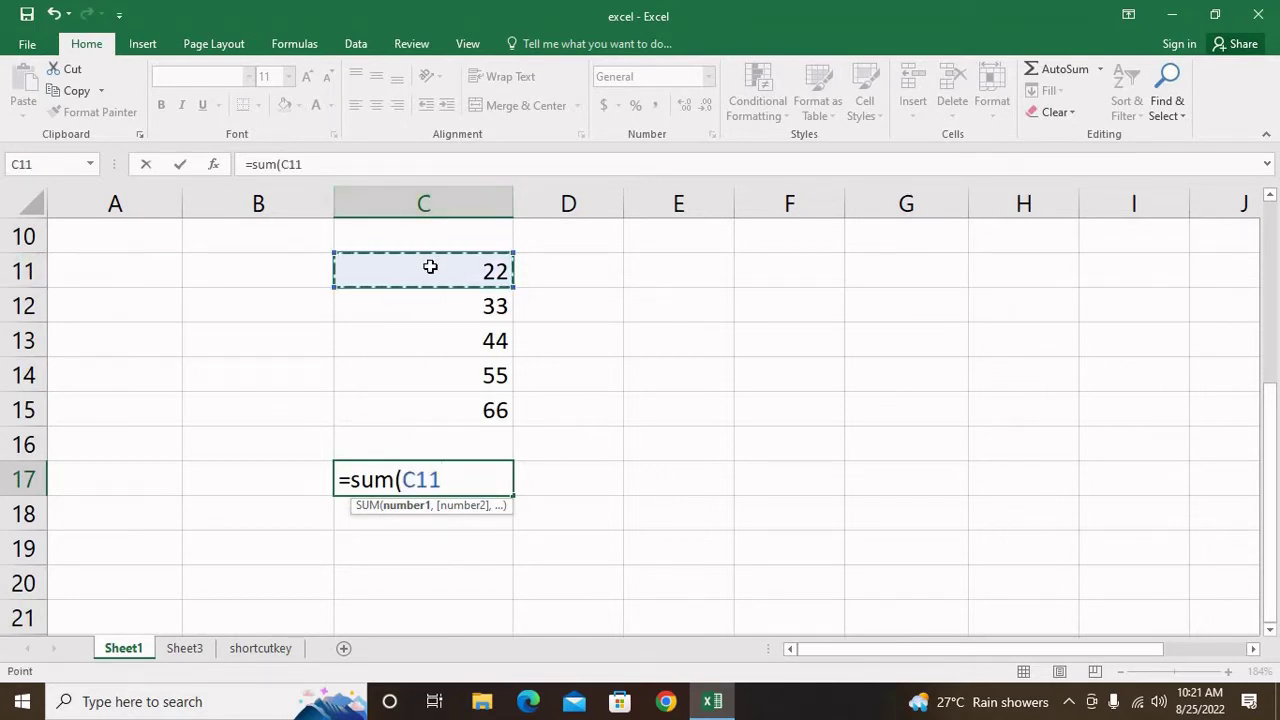
text(,)
click(425, 310)
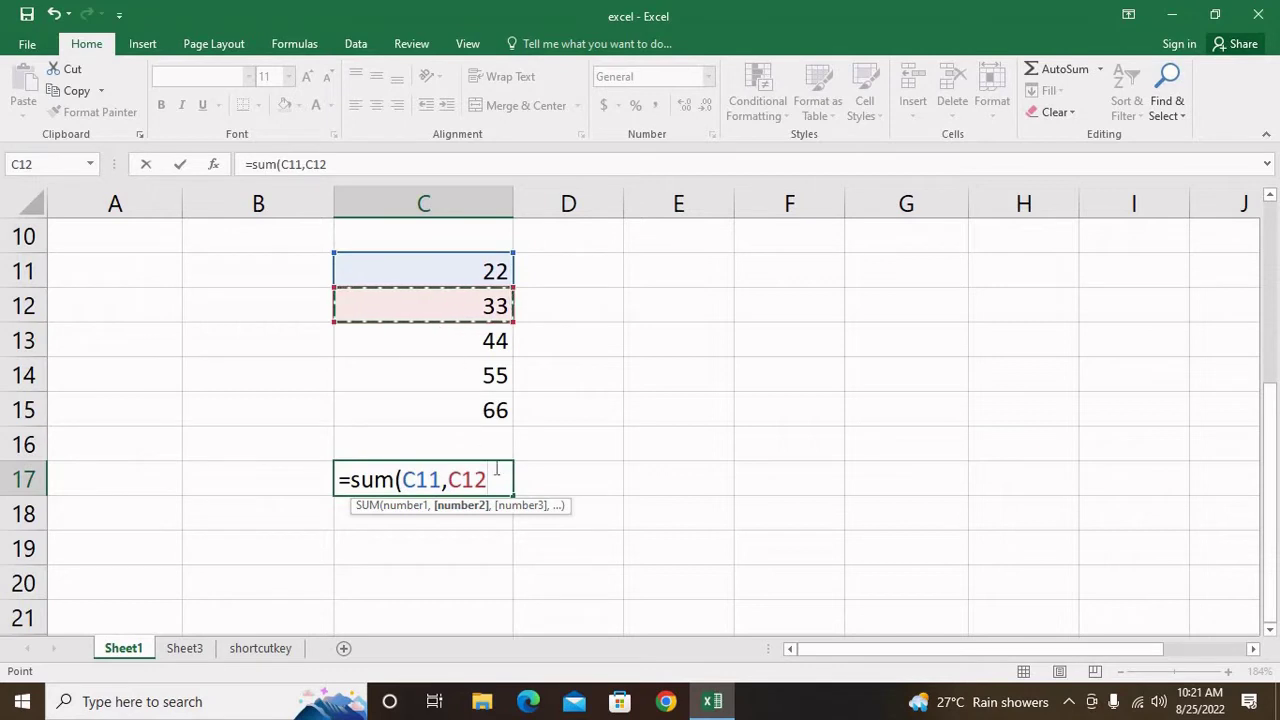
text(,)
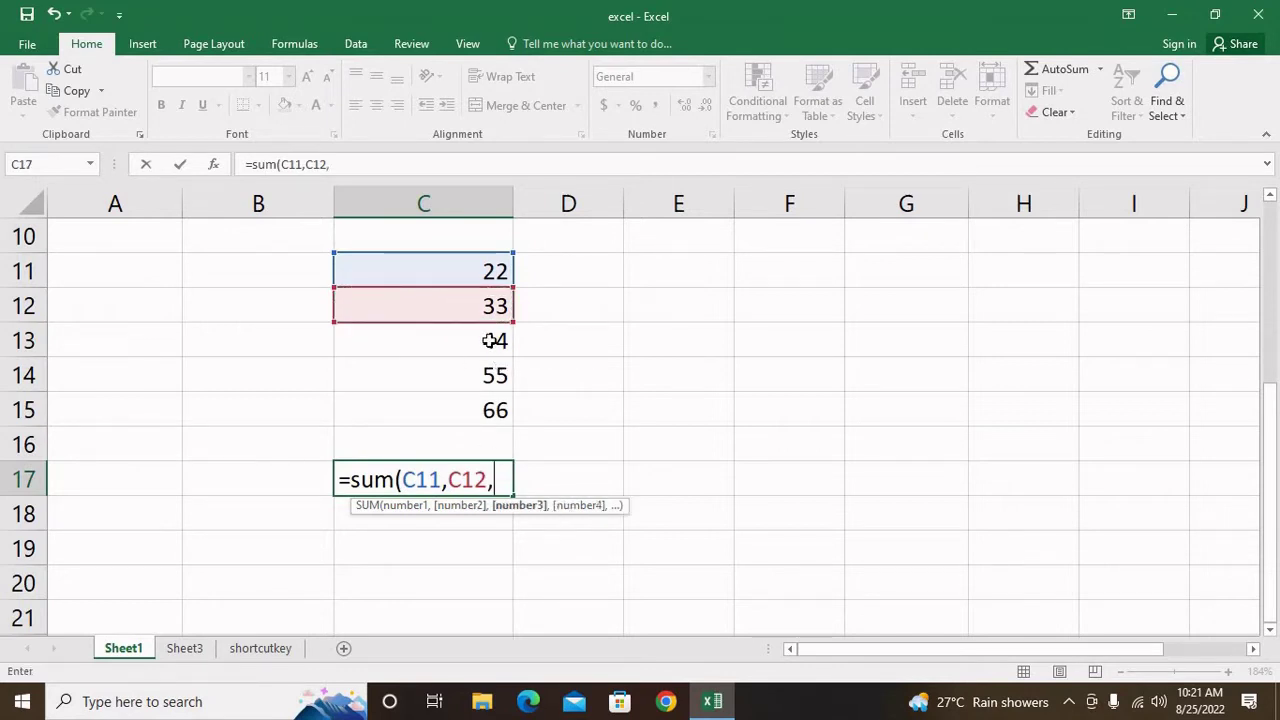
click(494, 340)
text(,)
click(471, 374)
text(,)
click(478, 409)
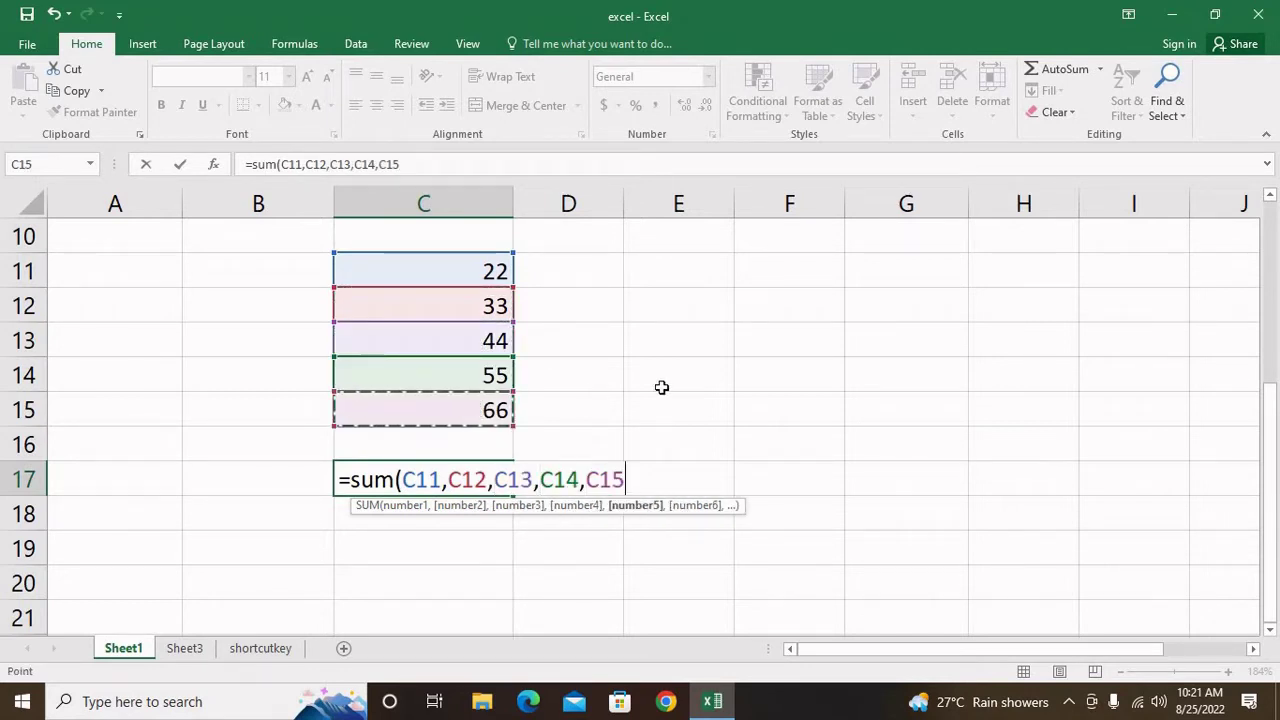
text())
key(Return)
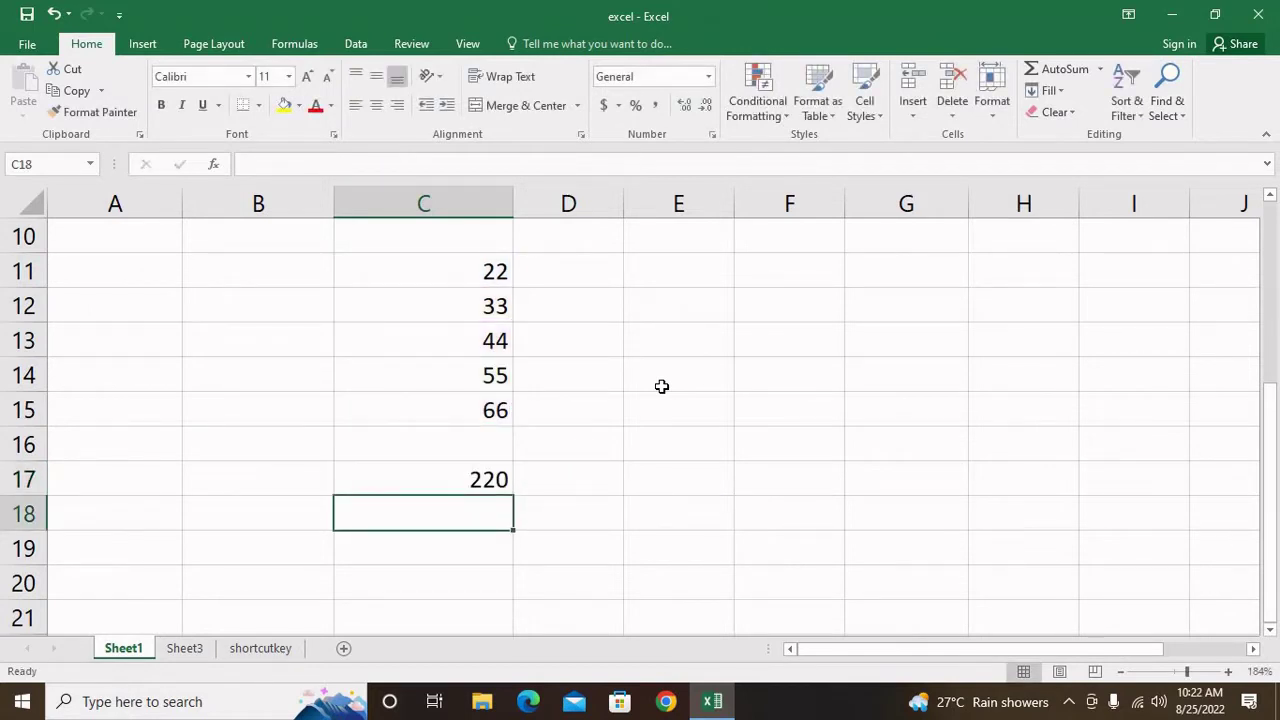
Step: Enter =SUM(C11:C15) in D17, which also shows 220
click(539, 483)
text(=su)
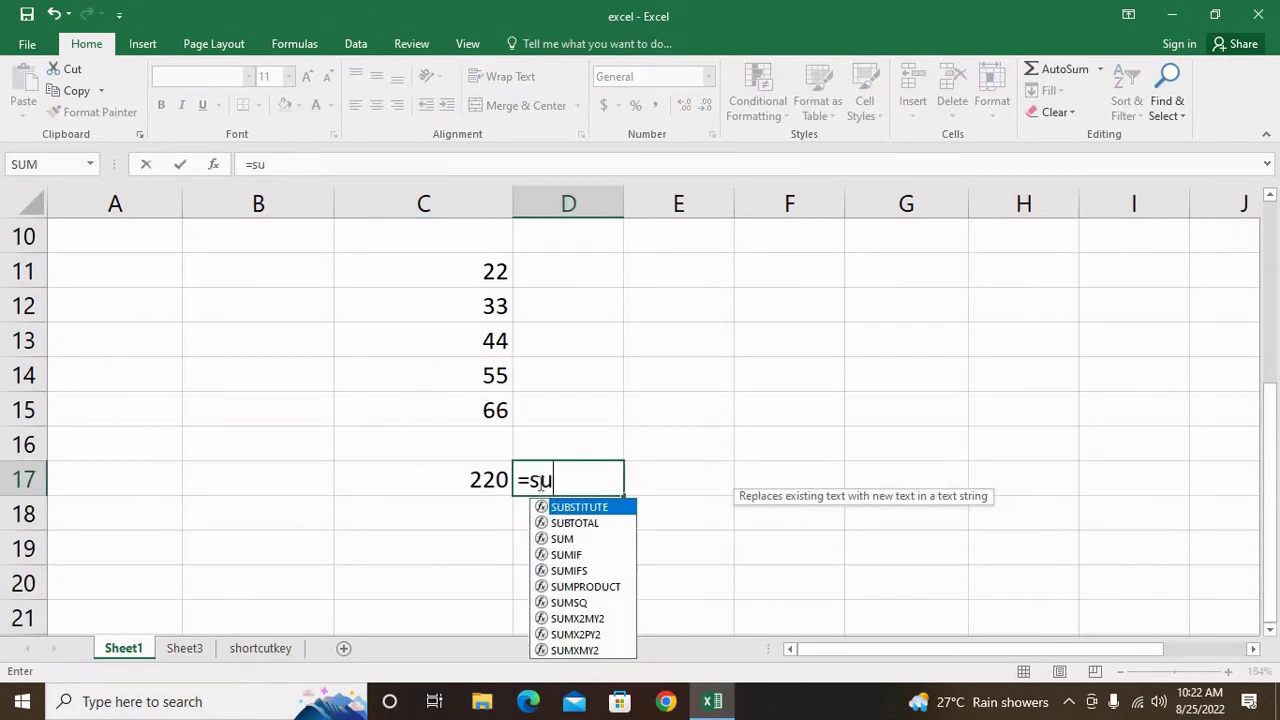
text(m()
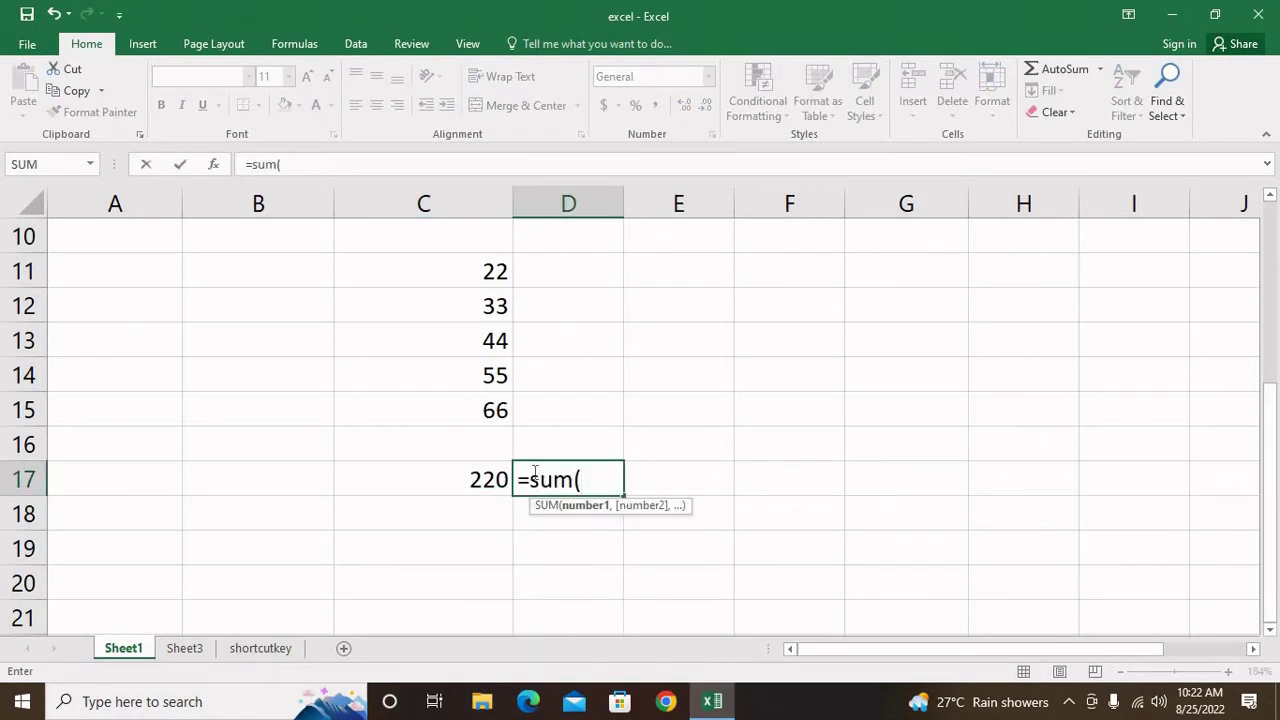
drag(489, 268, 487, 418)
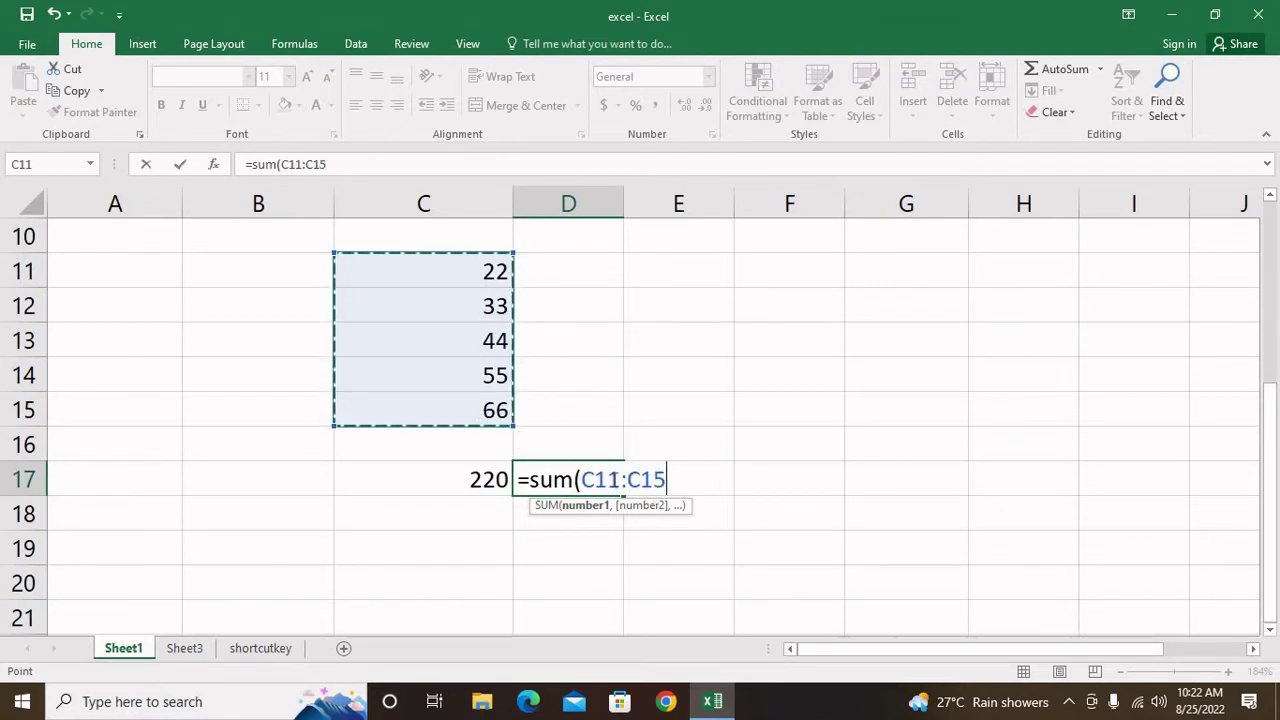
text())
key(Return)
click(618, 483)
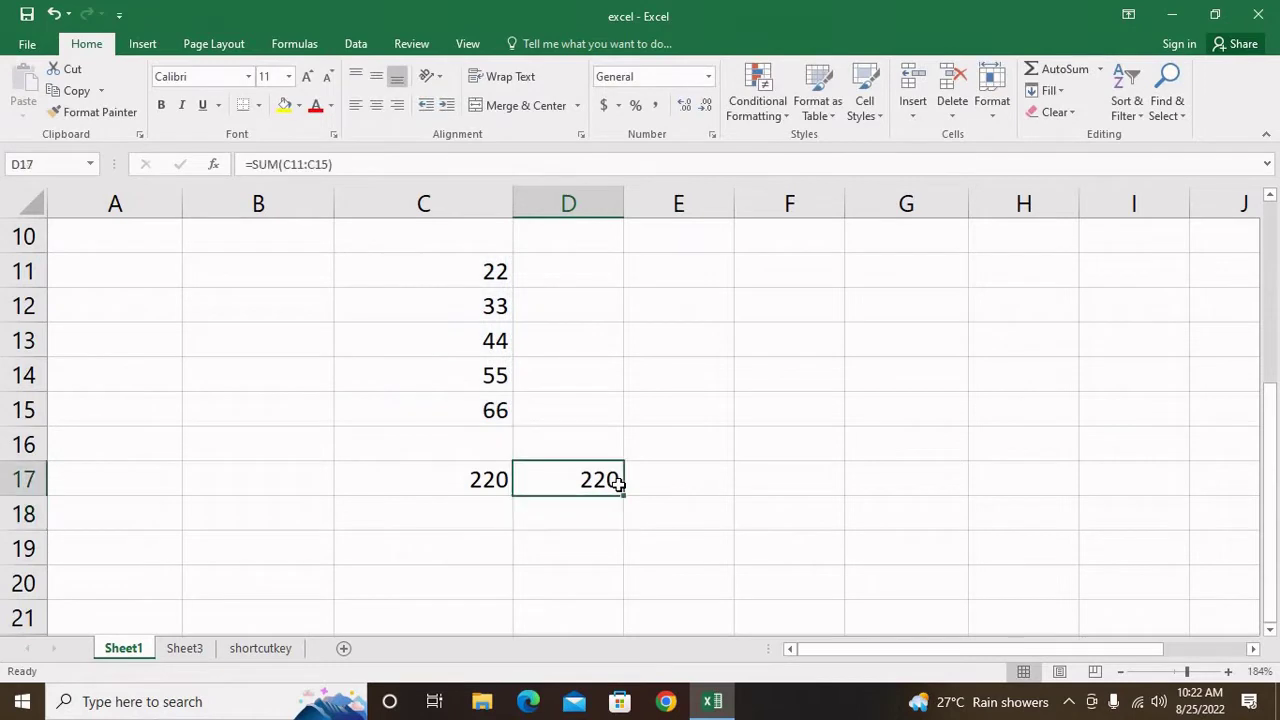
scroll(505, 376, up, 1)
Step: Enter 44, 55, 66 and 77 across C10:F10
drag(481, 334, 904, 348)
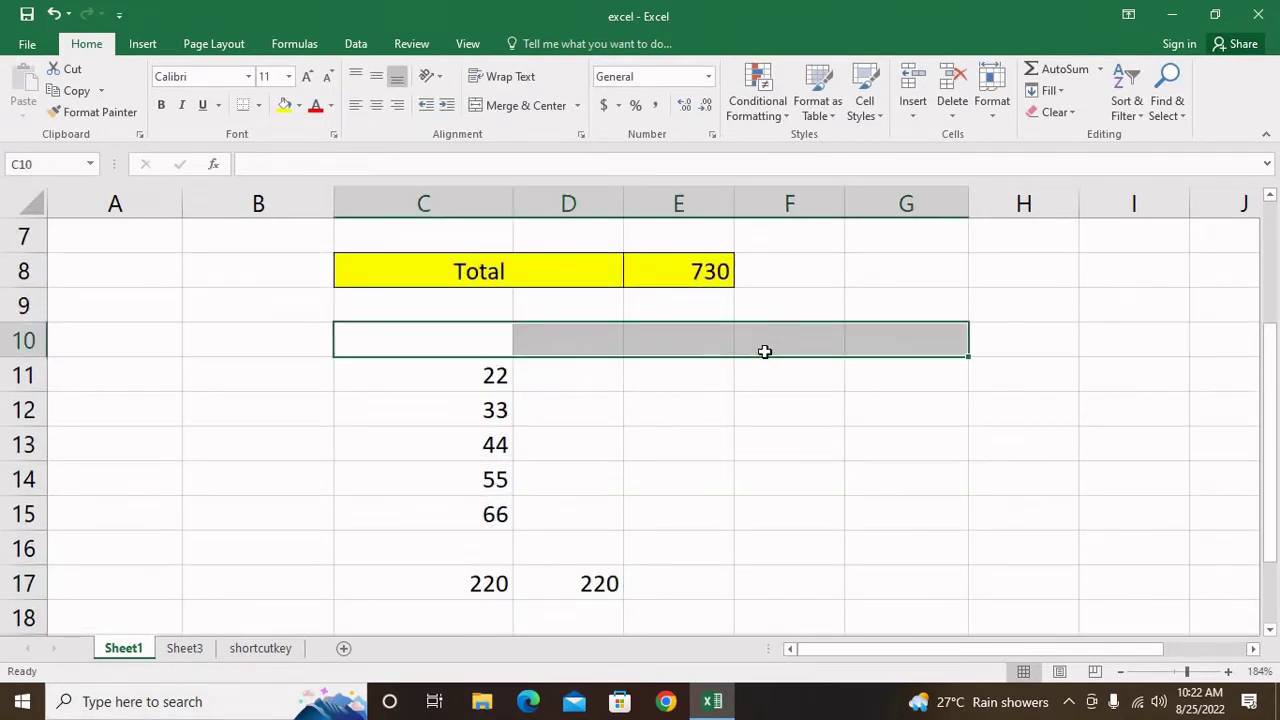
text(44)
key(Tab)
text(55)
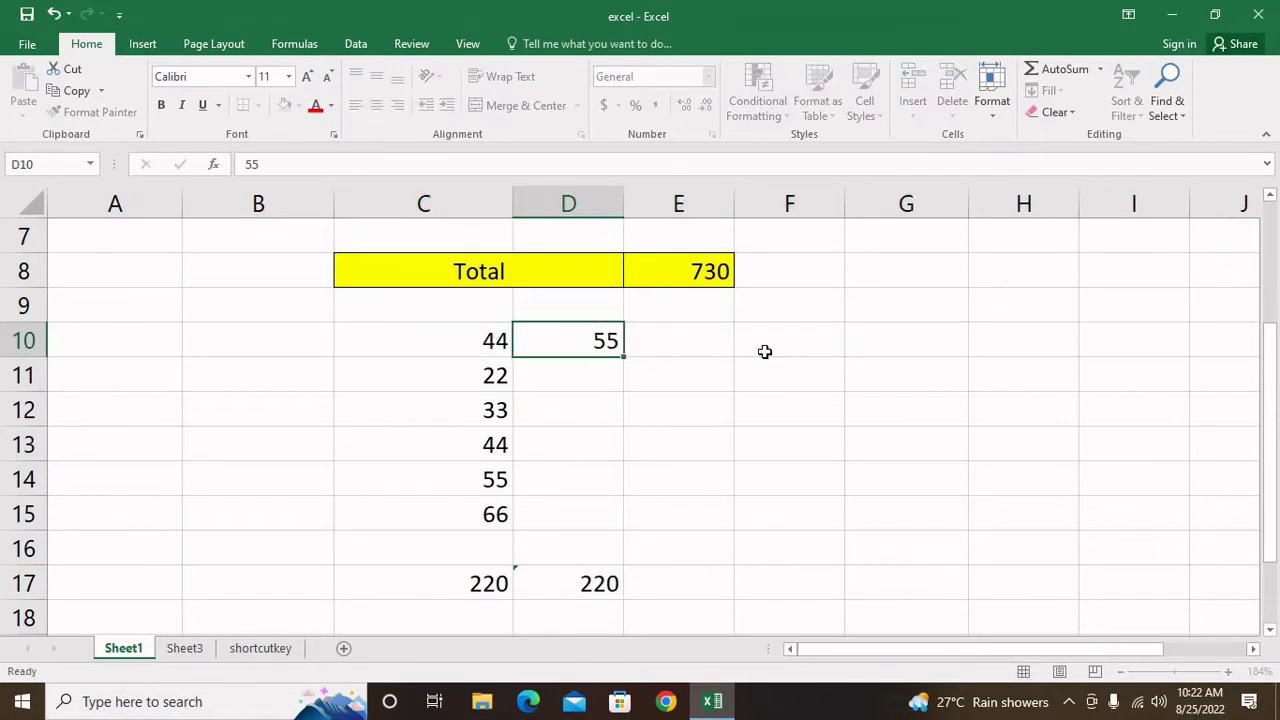
key(Tab)
text(66)
key(Tab)
text(77)
key(Tab)
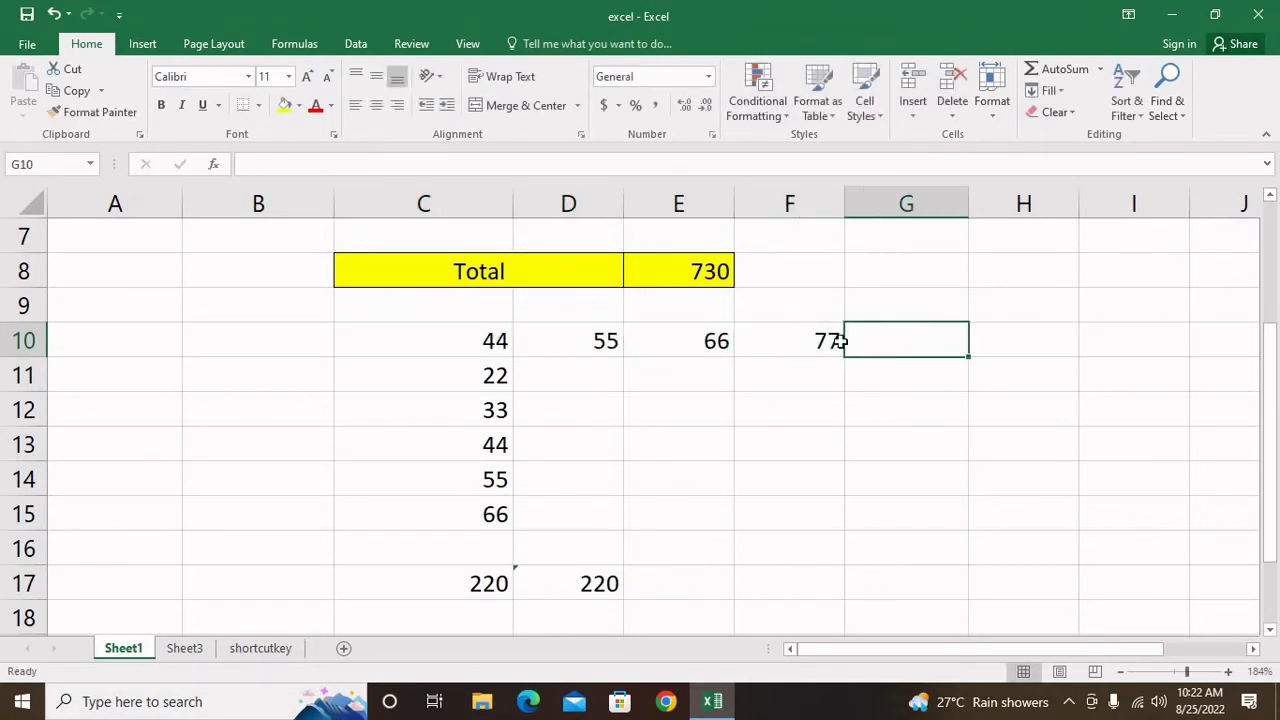
click(866, 368)
Step: Total C10:F10 in G10 with =SUM(C10:F10), giving 242
click(934, 346)
text(=su)
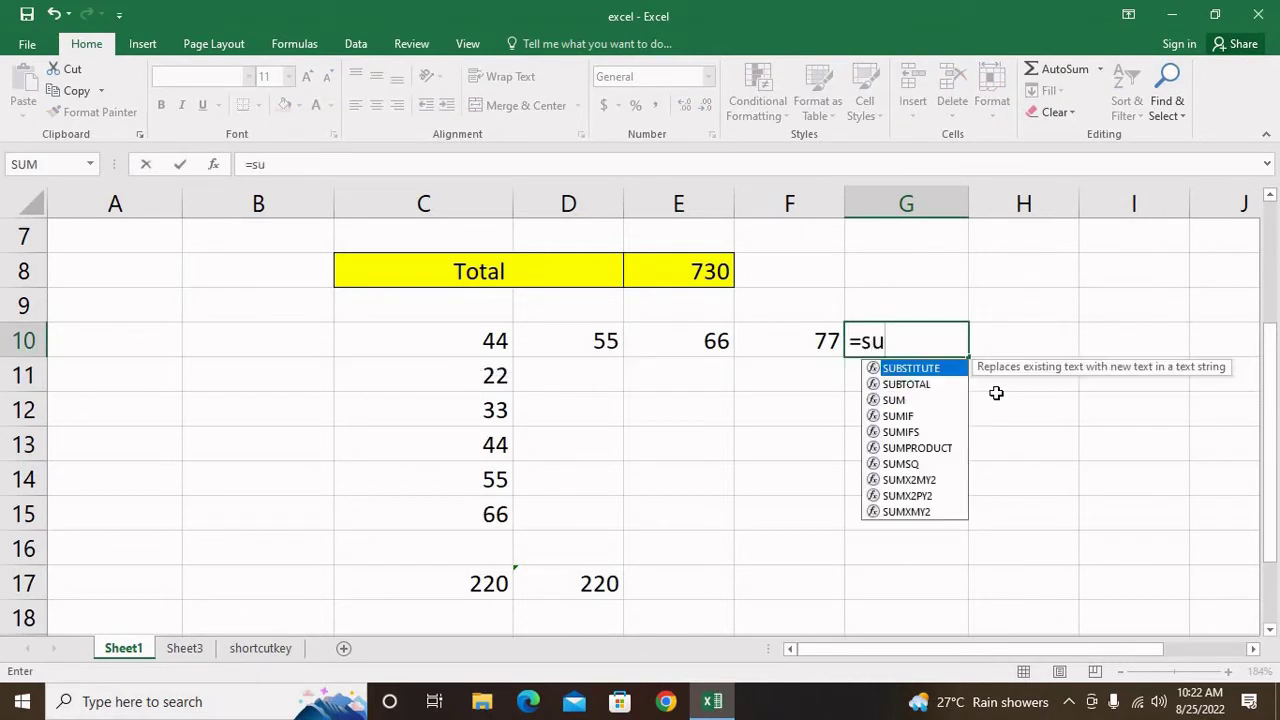
text(m()
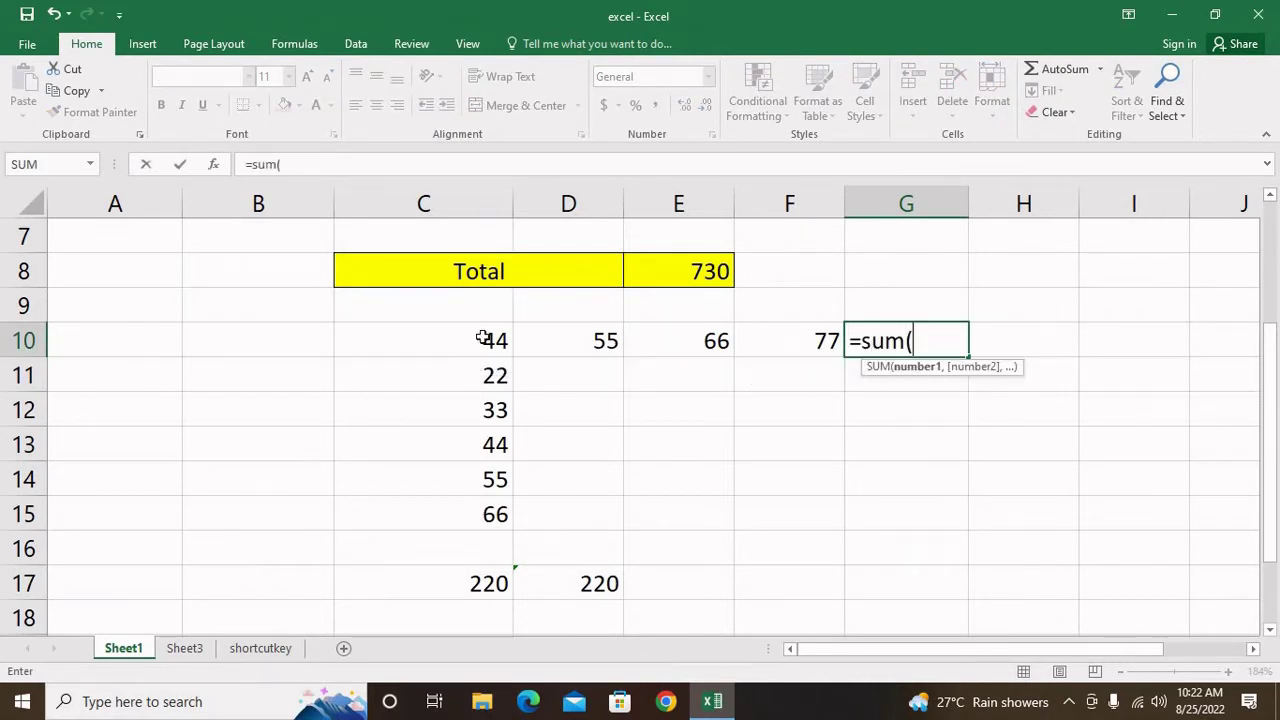
drag(486, 340, 798, 362)
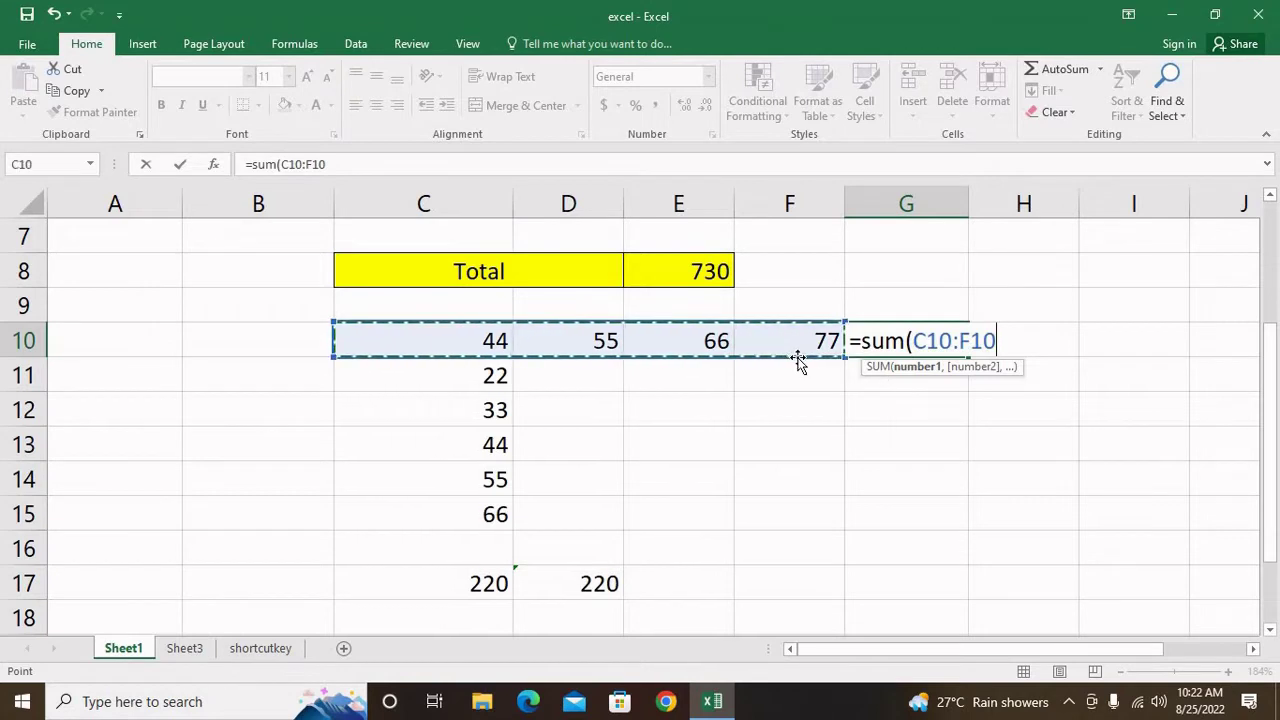
text())
key(Return)
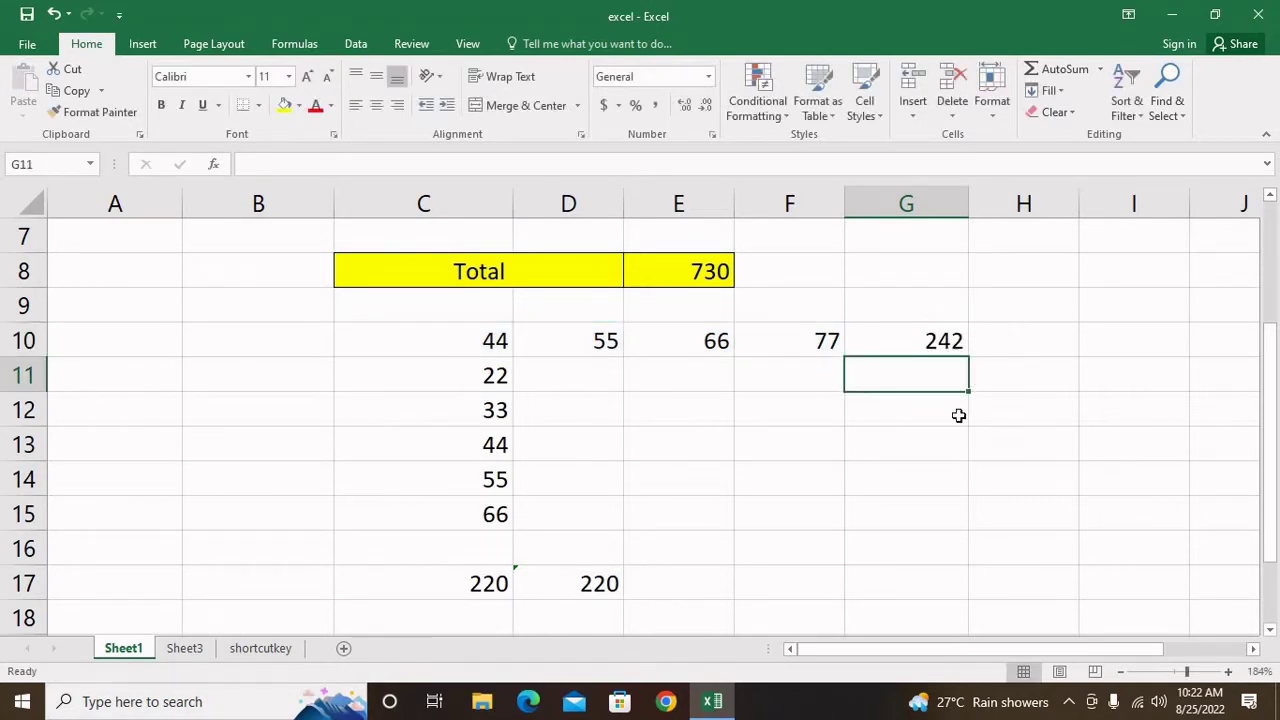
key(Down)
key(Down)
Step: Enter 44 in E12, 66 in F13 and 77 in F15
click(668, 410)
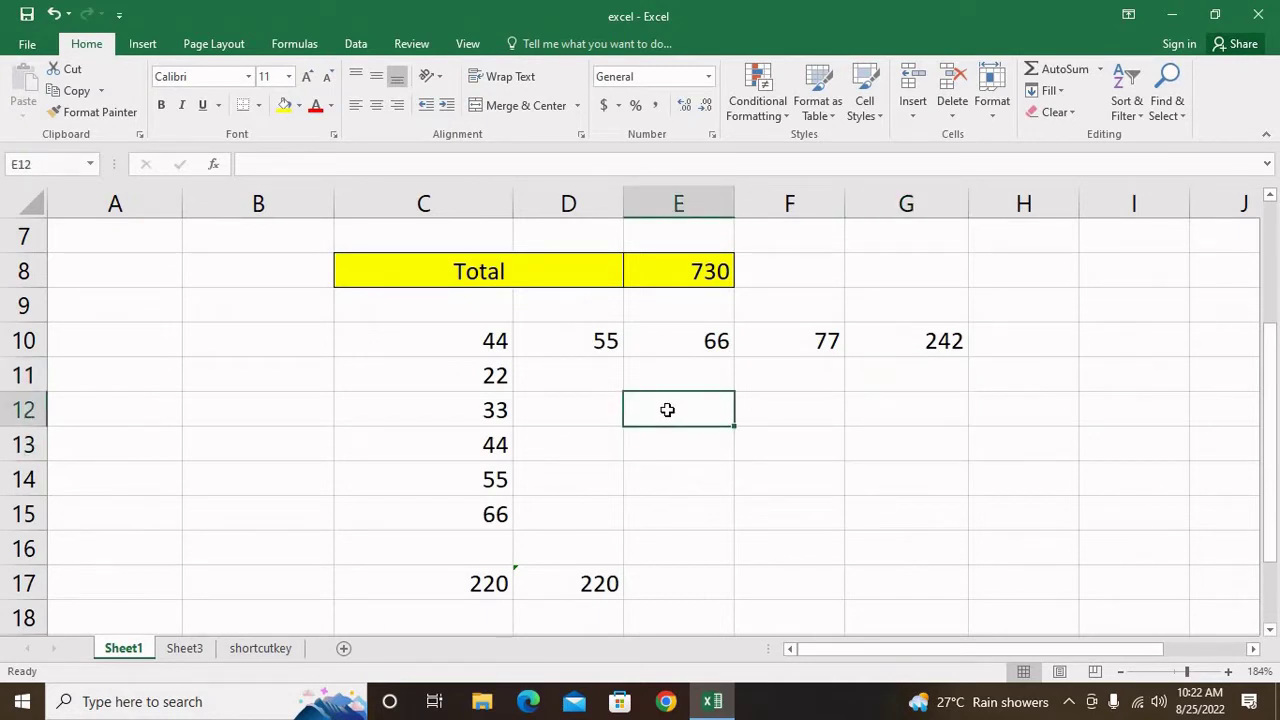
text(44)
click(838, 446)
text(66)
click(800, 510)
text(7)
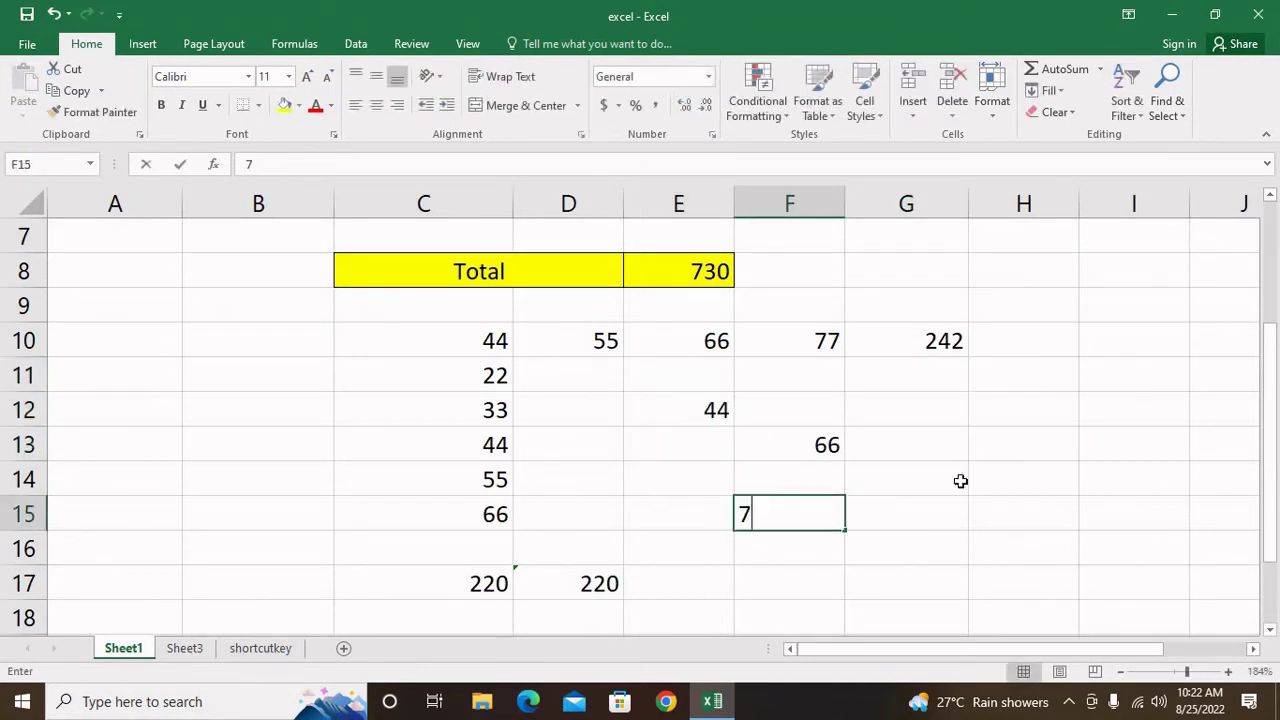
text(7)
Step: Enter =SUM(C10:C15,D10:F10,E12,F13,F15) in H14, giving 649
click(1050, 470)
text(=)
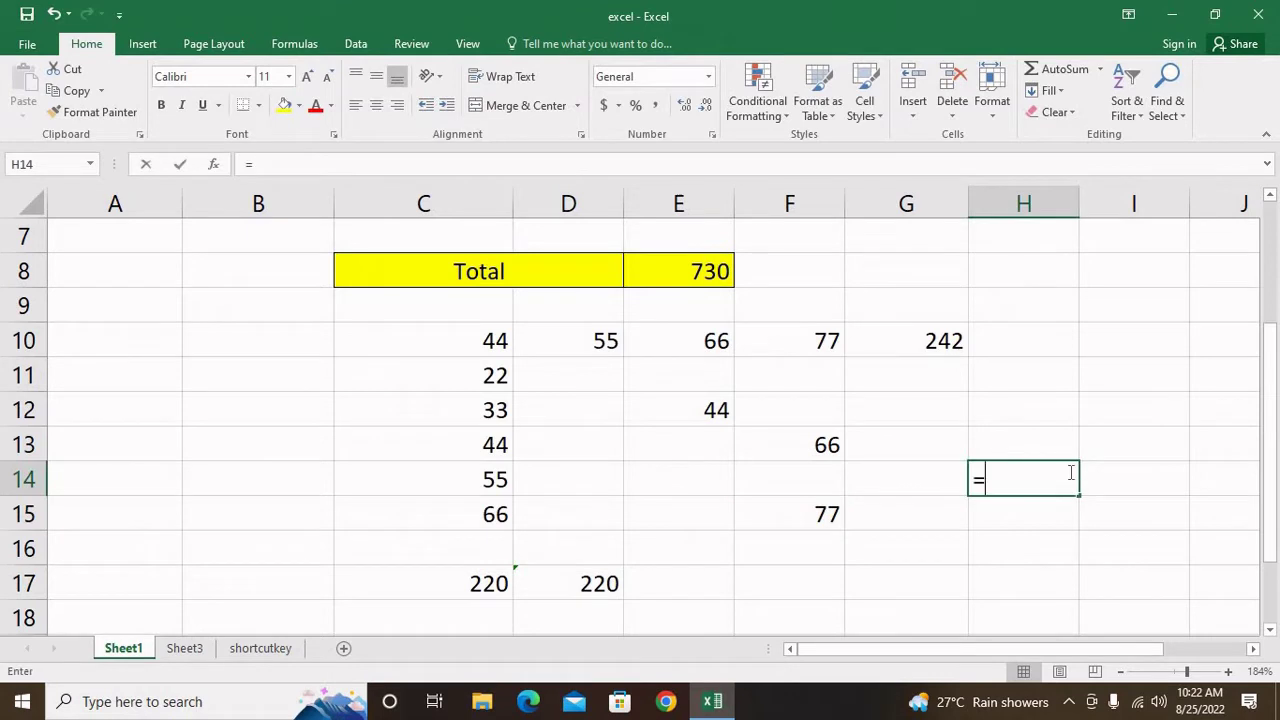
text(sum)
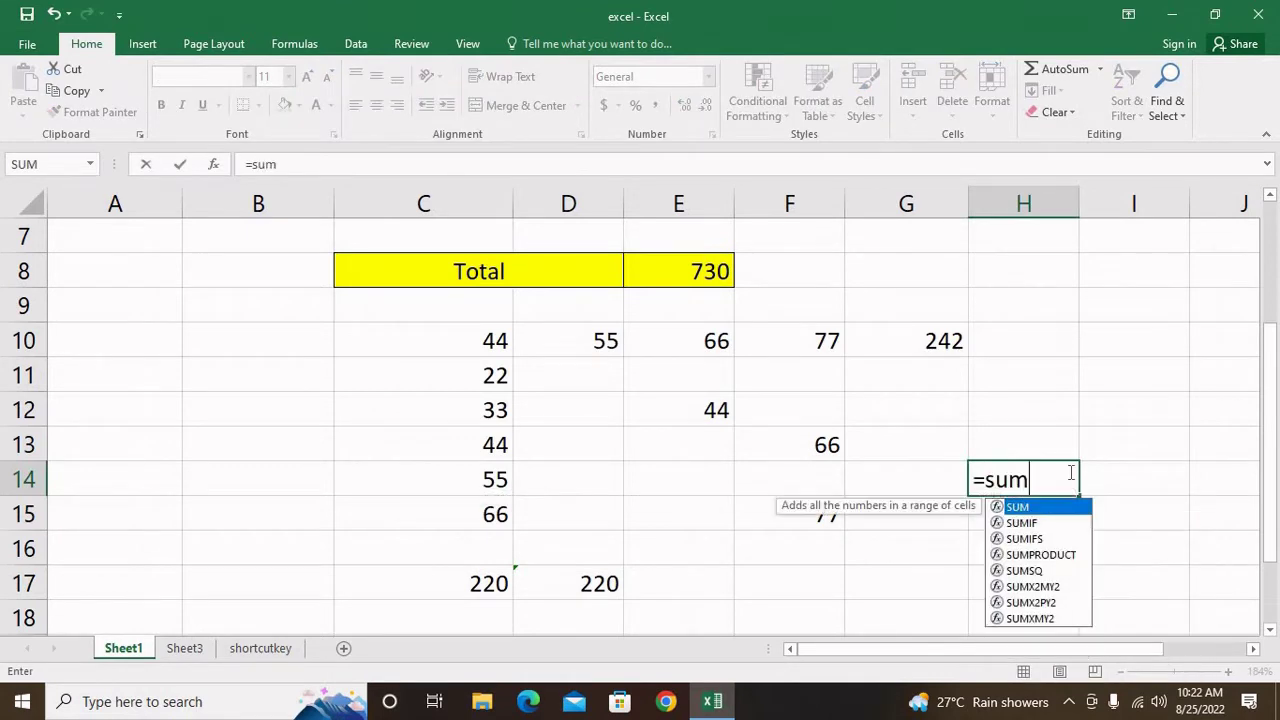
text(()
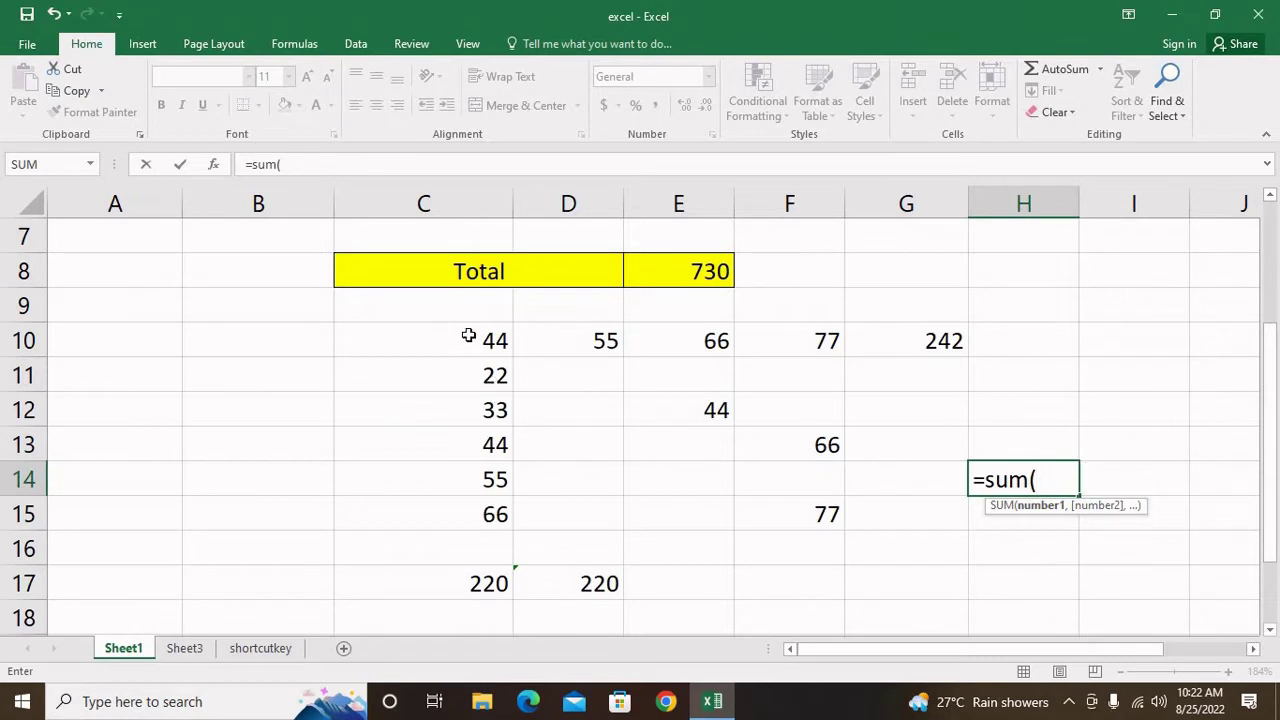
drag(468, 336, 453, 512)
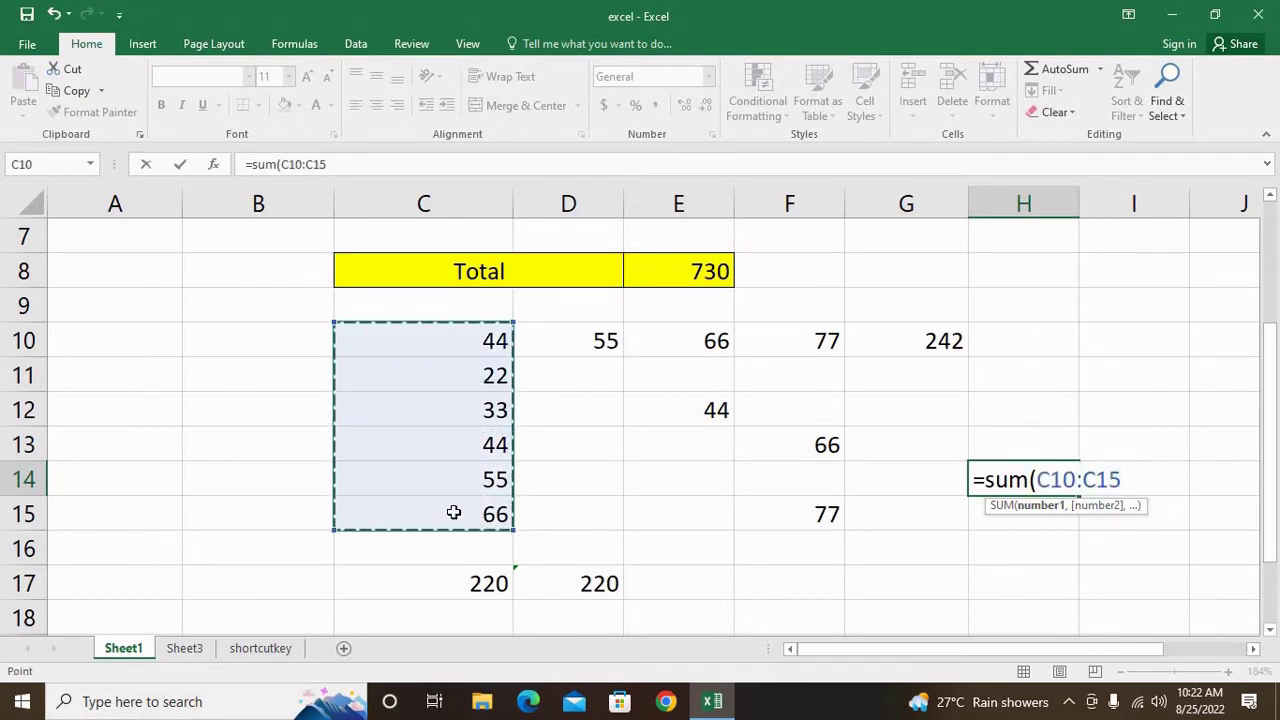
text(,)
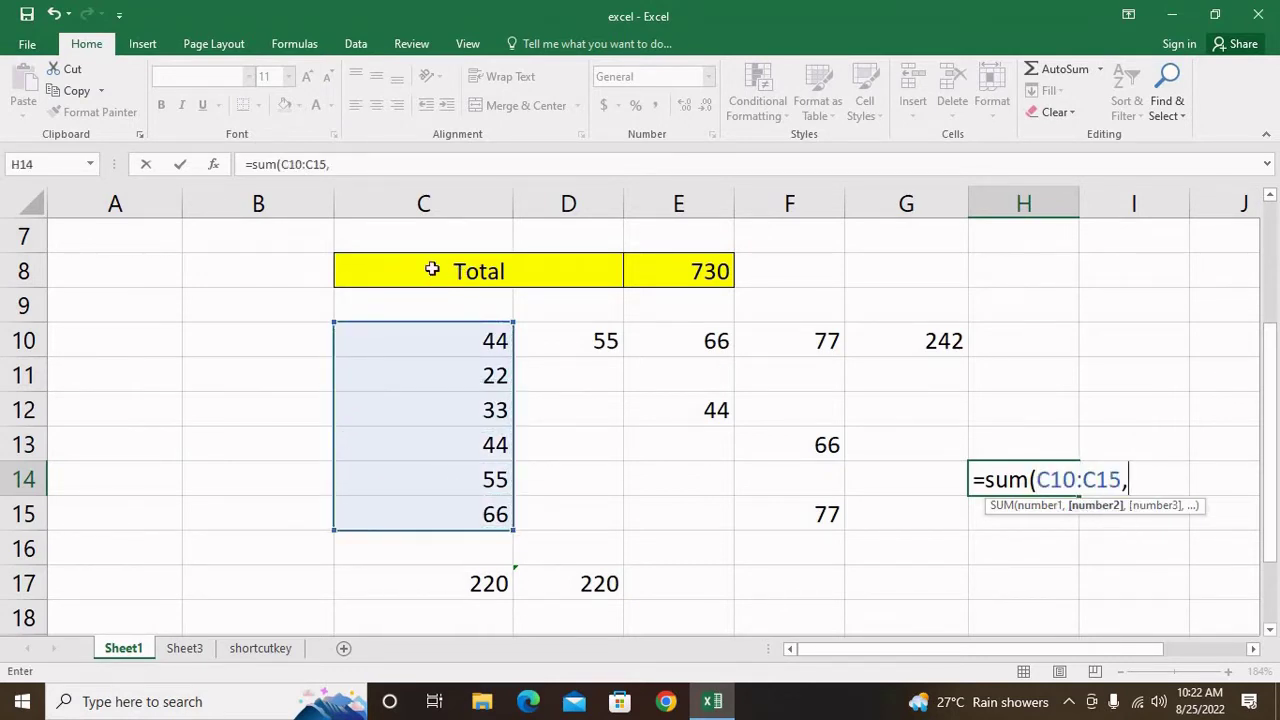
mouse_move(612, 338)
mouse_down()
mouse_move(859, 338)
mouse_move(814, 332)
mouse_up()
text(,)
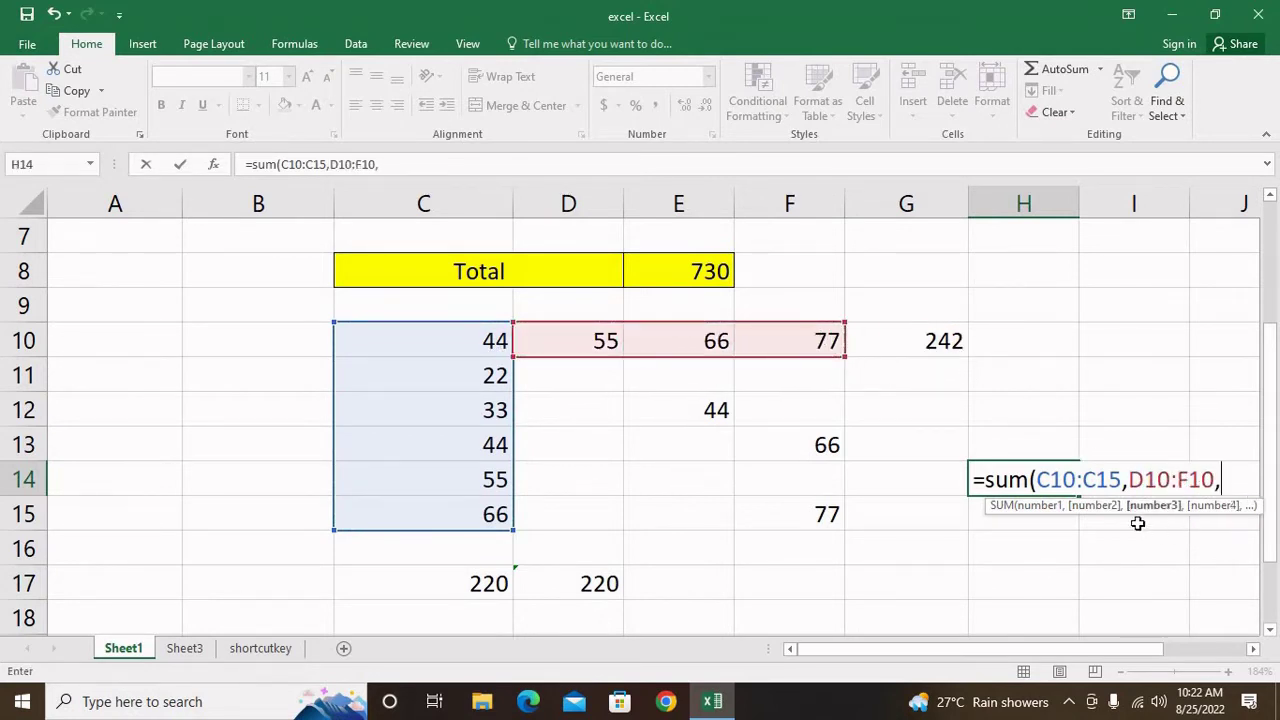
click(700, 408)
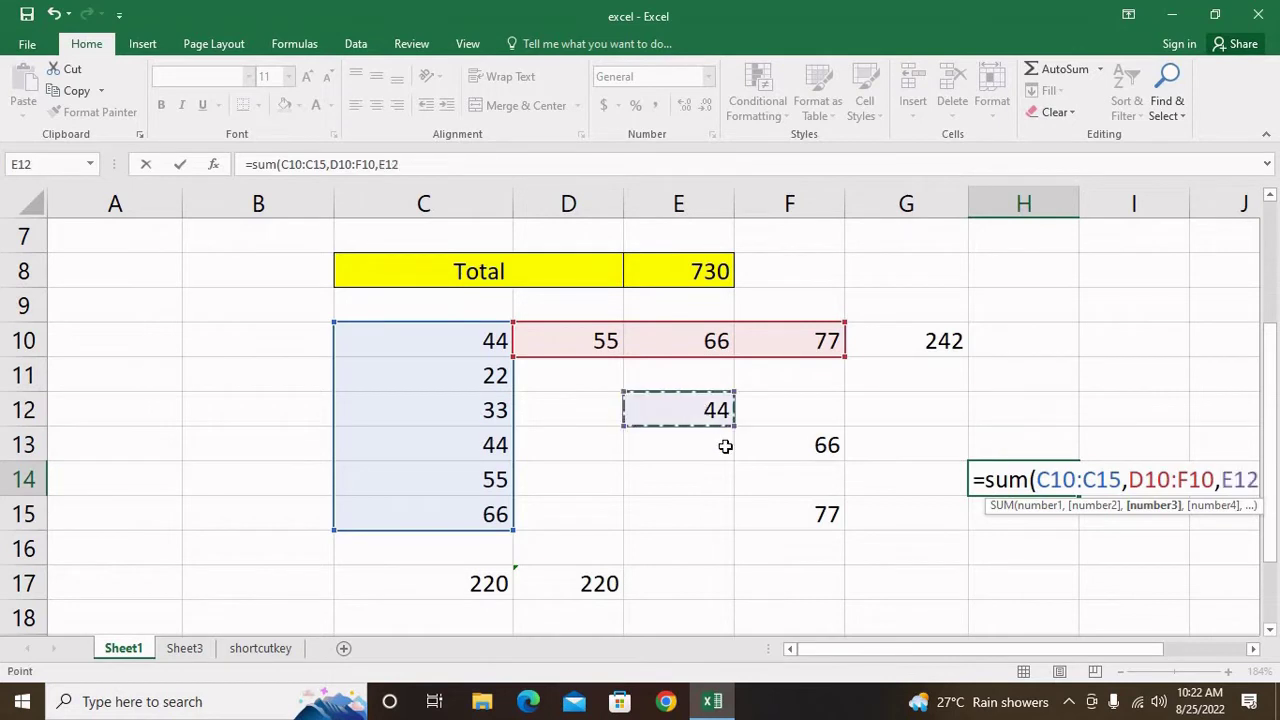
text(,)
click(822, 444)
text(,)
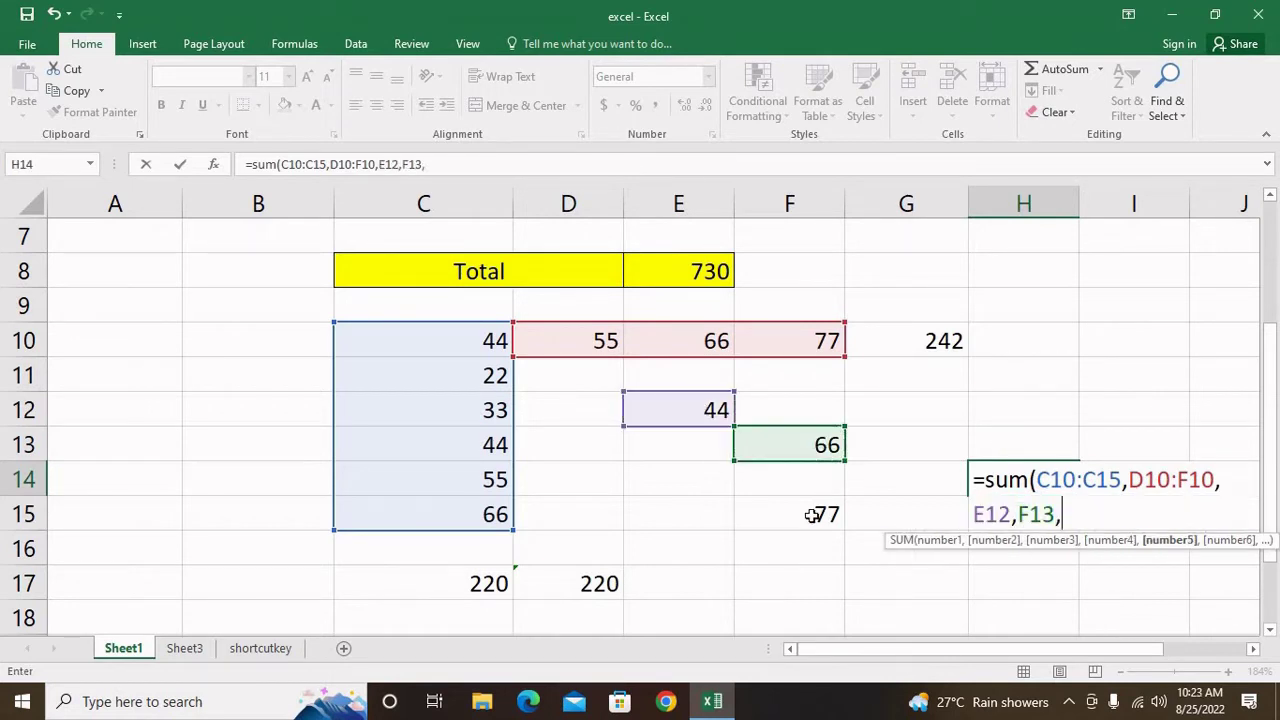
click(813, 515)
text())
key(Return)
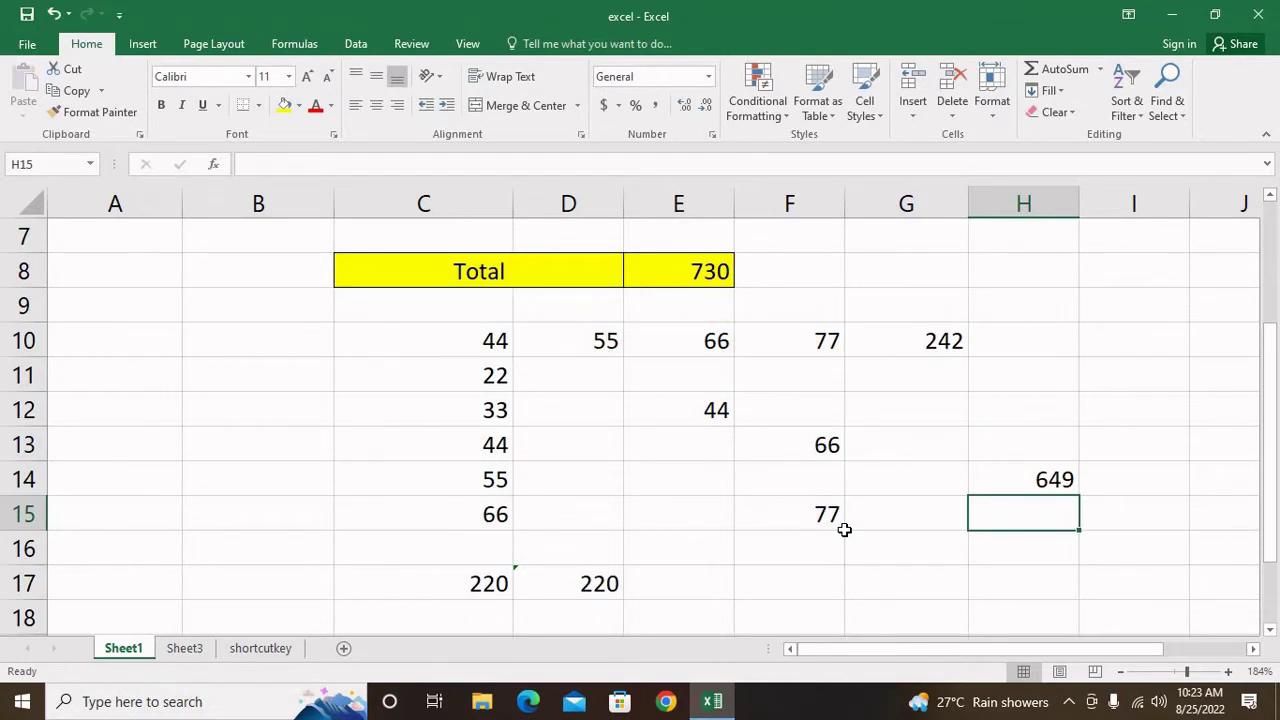
Step: Clear the practice numbers and totals in C10:H17
drag(478, 341, 984, 566)
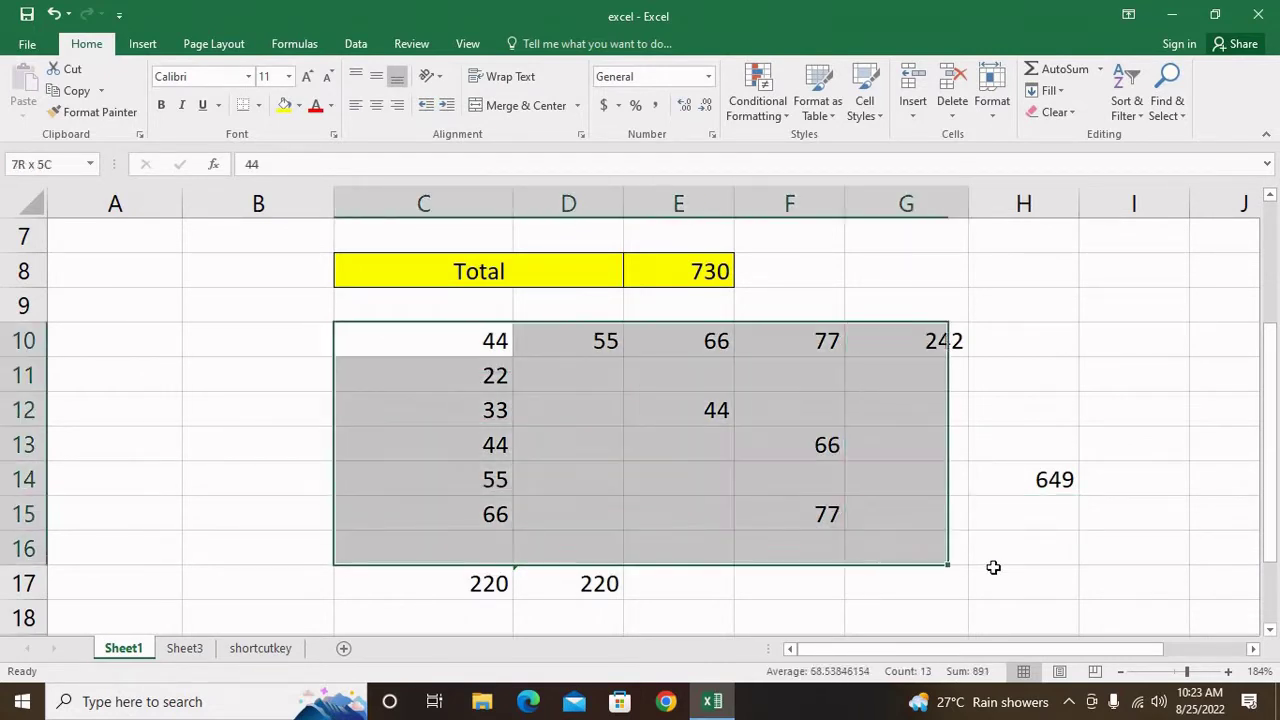
key(Delete)
scroll(984, 566, up, 2)
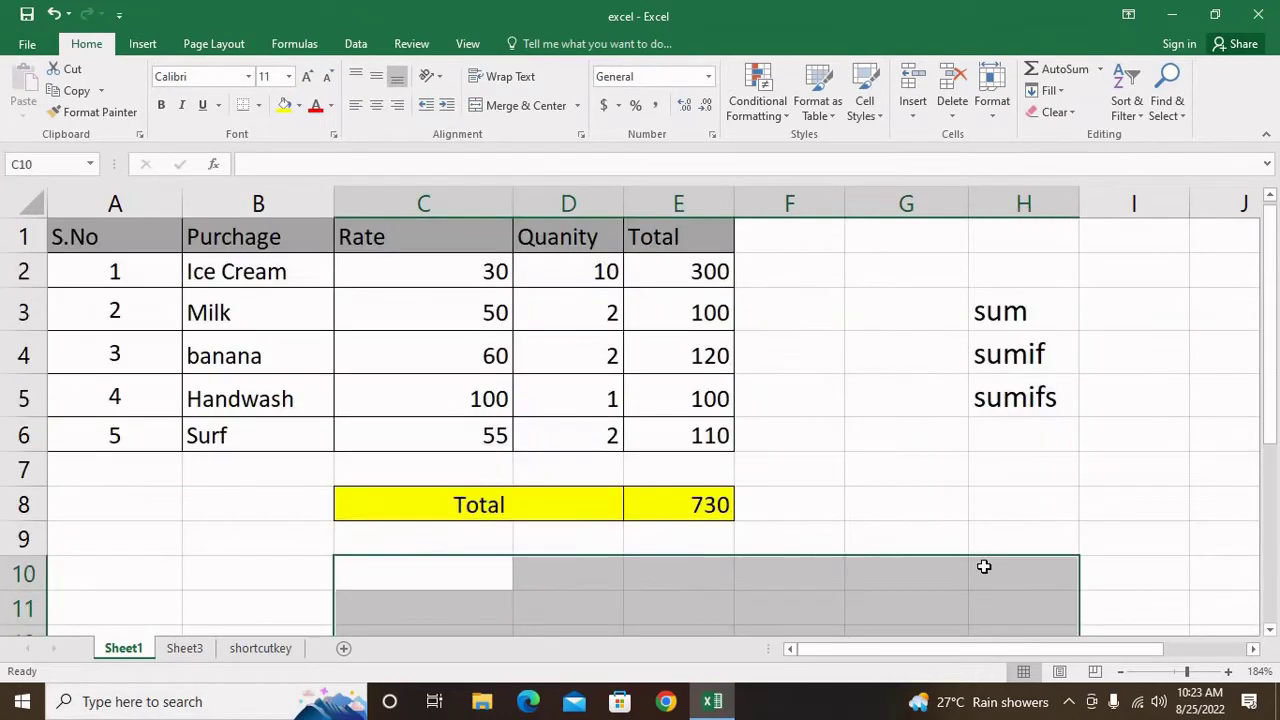
Step: Enter =SUM(E2:E6) in I3 beside the sum label, showing 730
click(1023, 354)
click(1017, 309)
click(1098, 315)
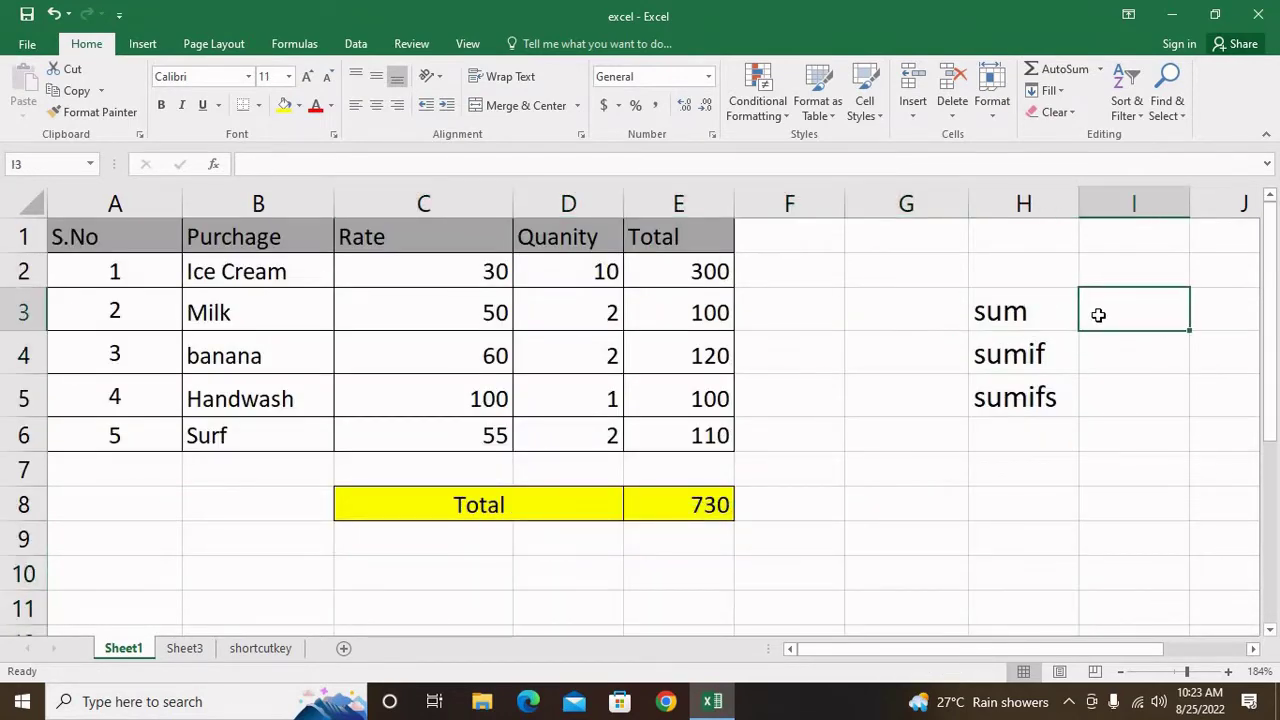
text(=sum)
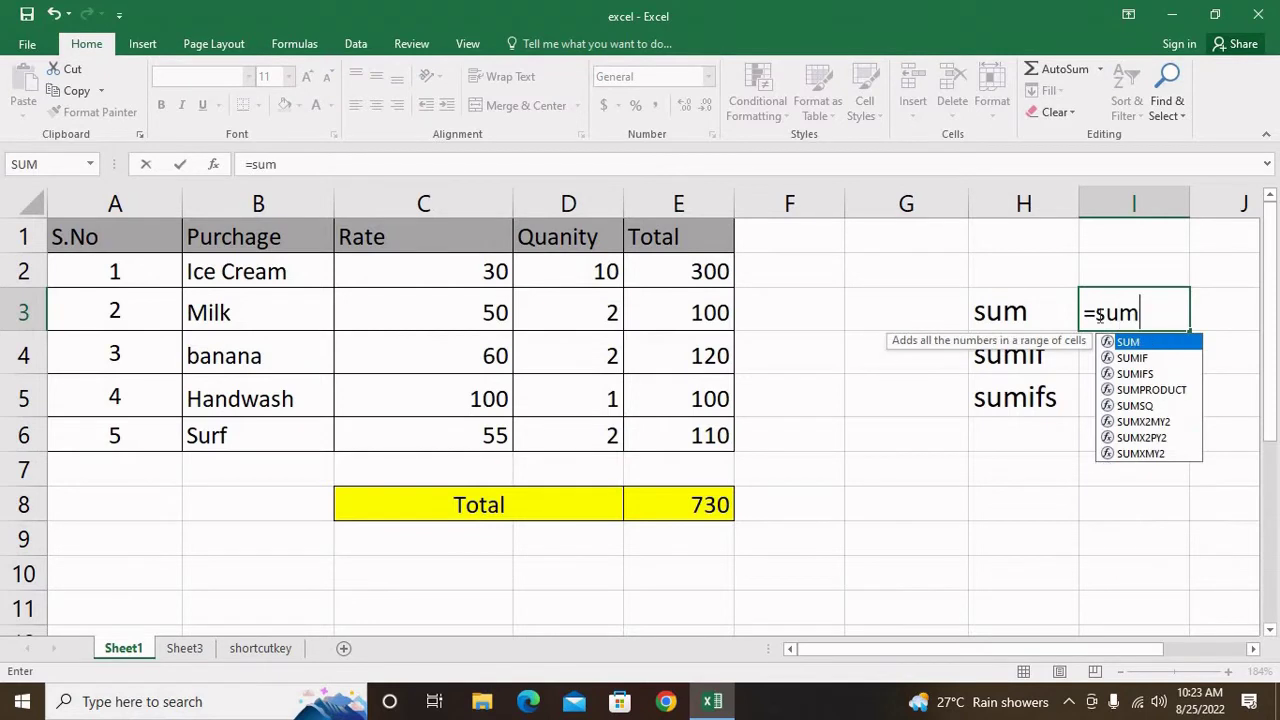
text(()
drag(682, 274, 668, 438)
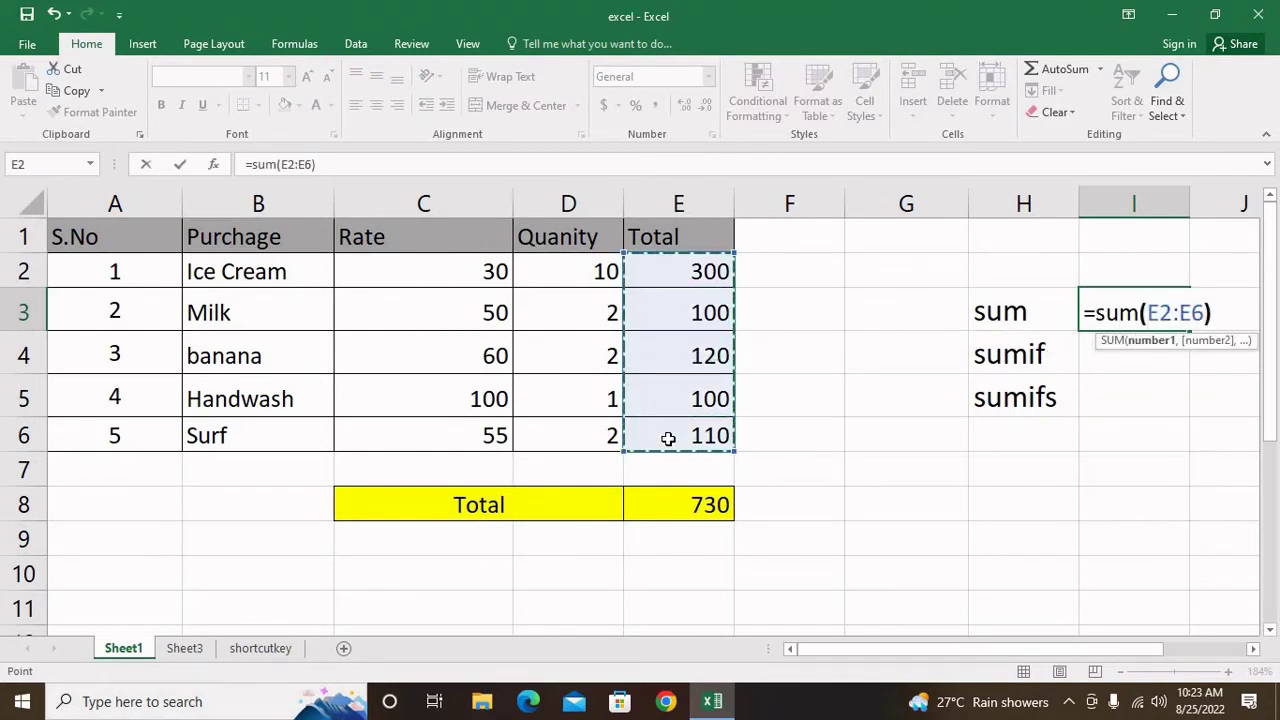
key(Return)
key(Up)
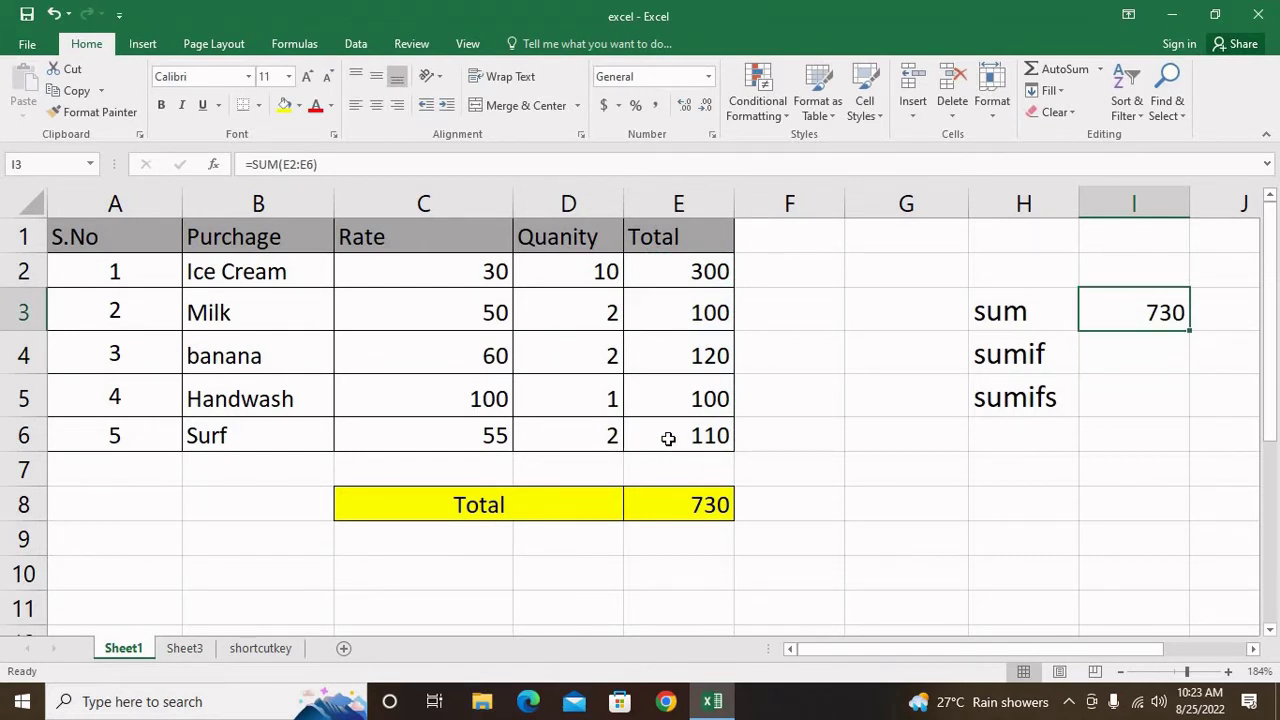
Step: Enter =SUMIF(B1:B6,"ice cream",E1:E6) in I4, returning 300
key(Down)
text(=s)
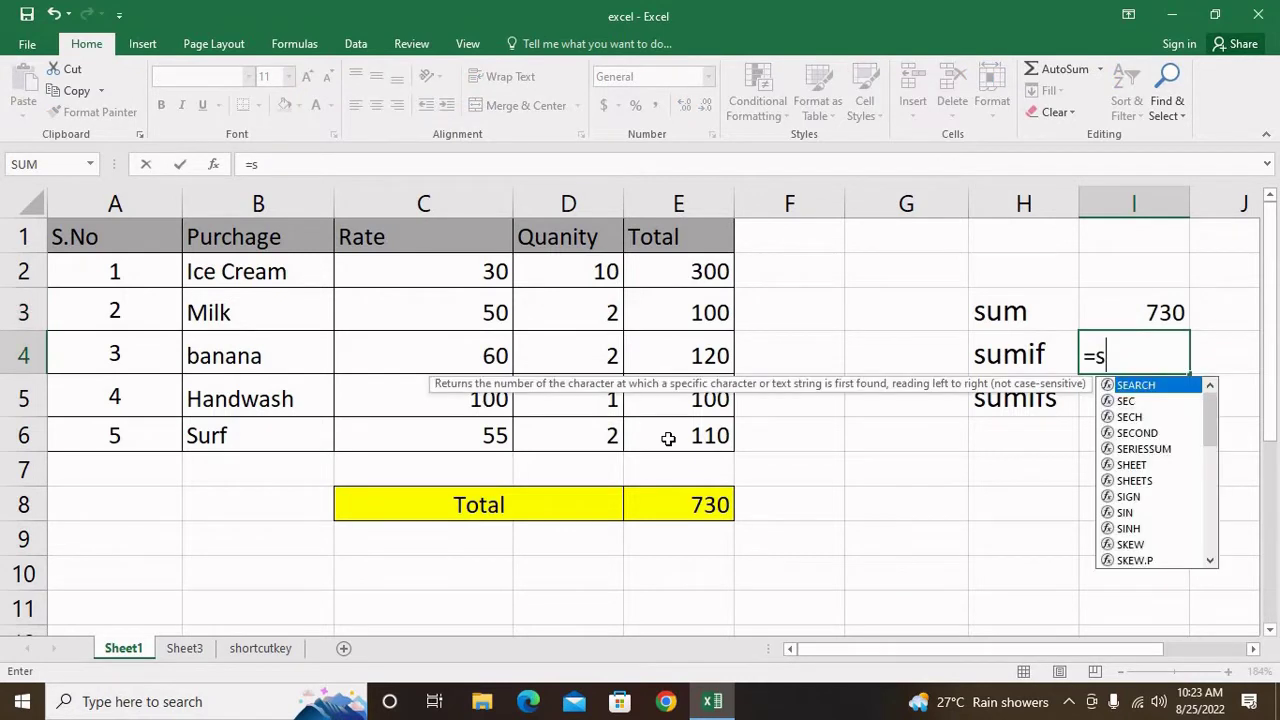
text(um()
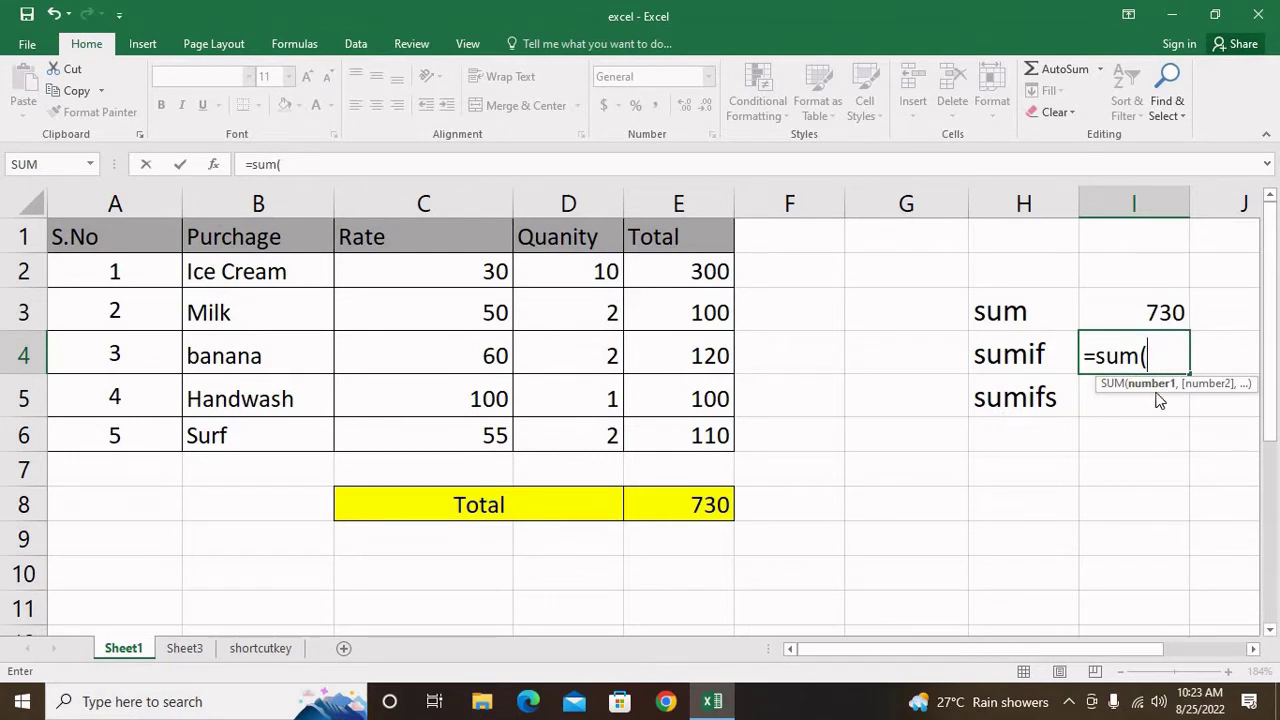
key(BackSpace)
text(if()
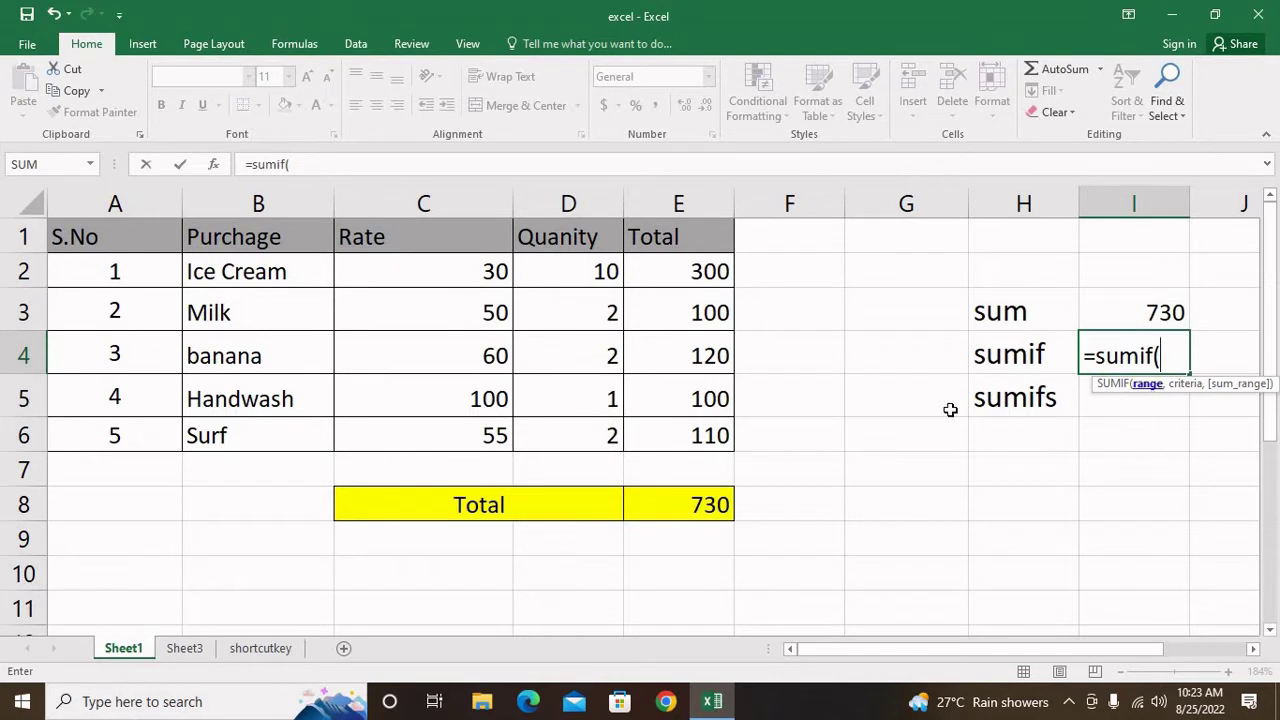
drag(280, 237, 280, 437)
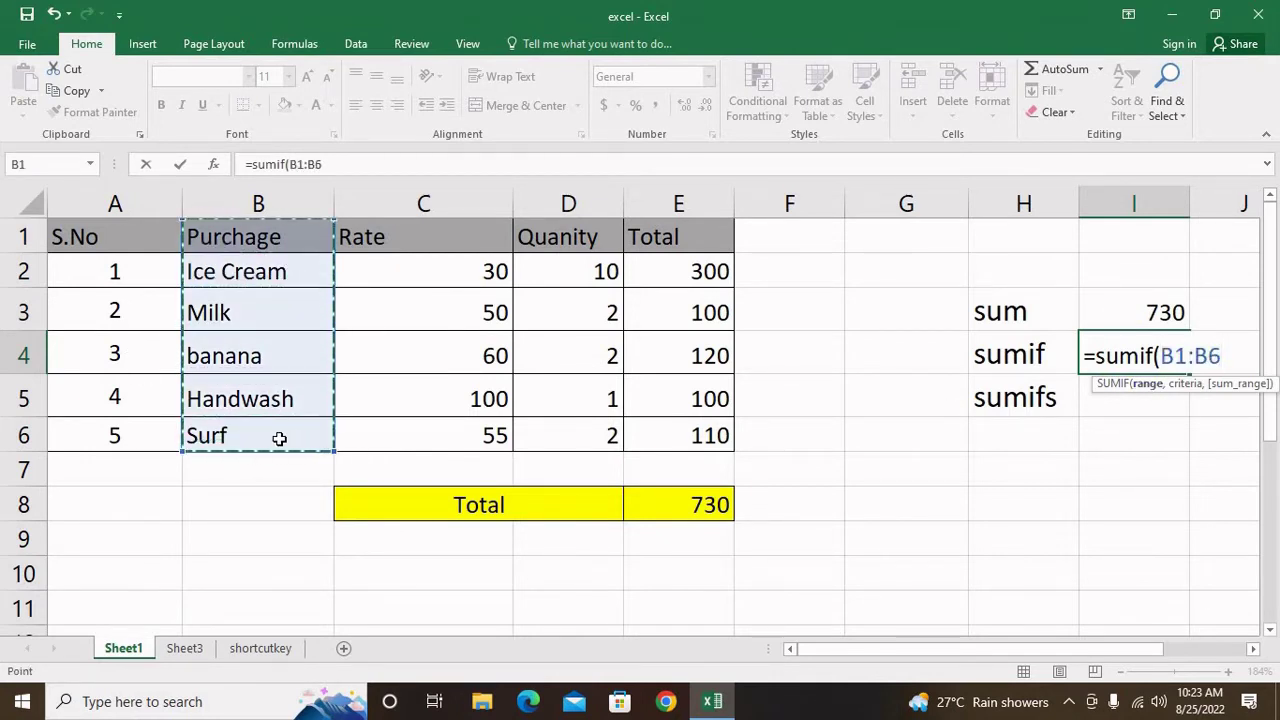
text(,")
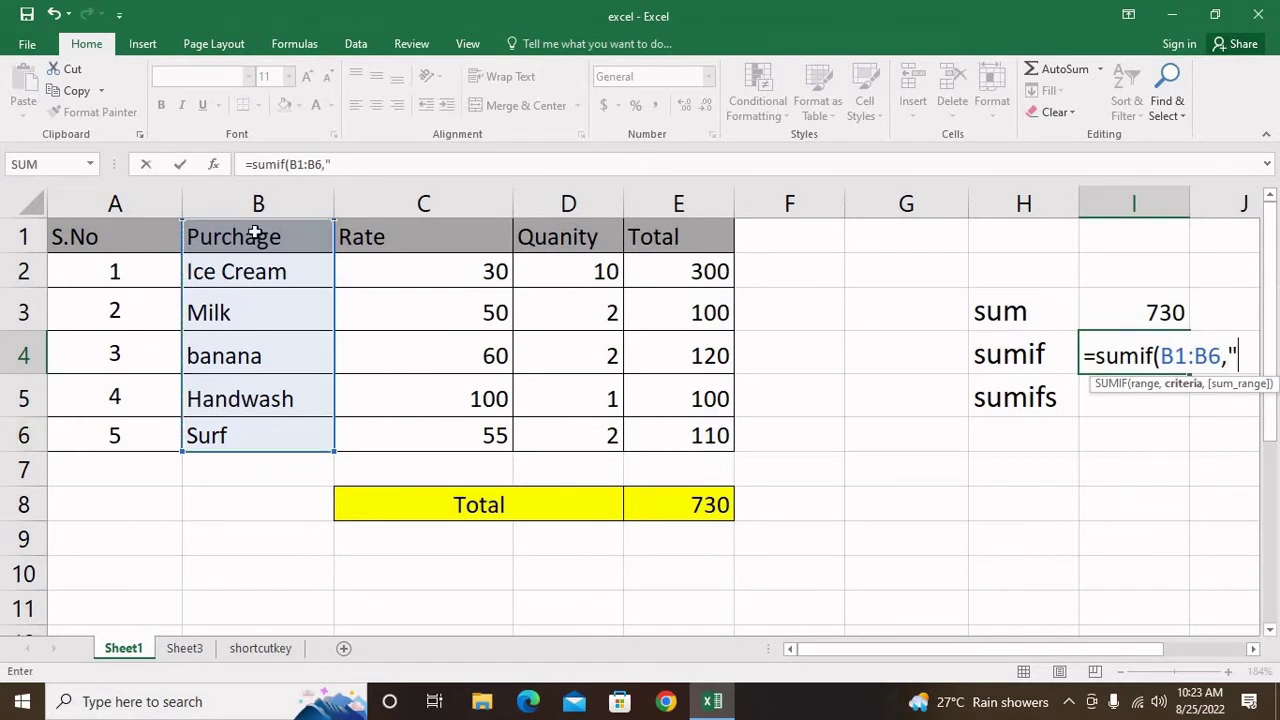
text(ice)
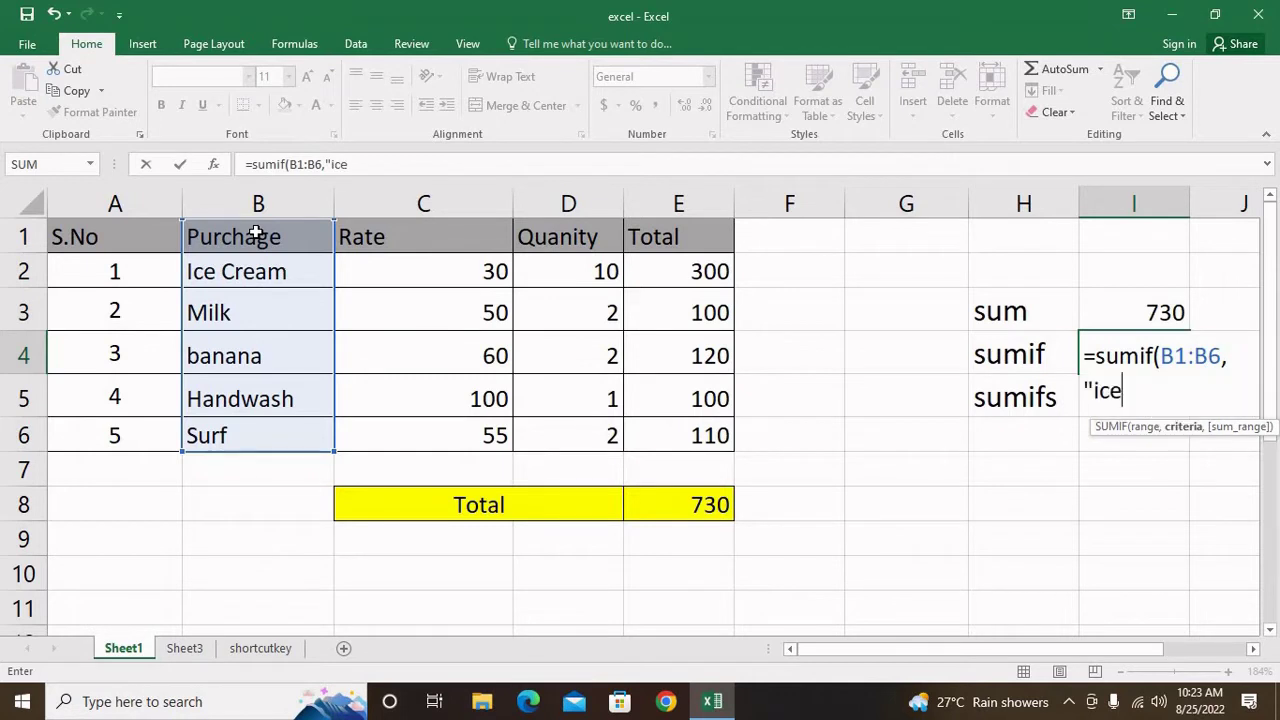
text( cream)
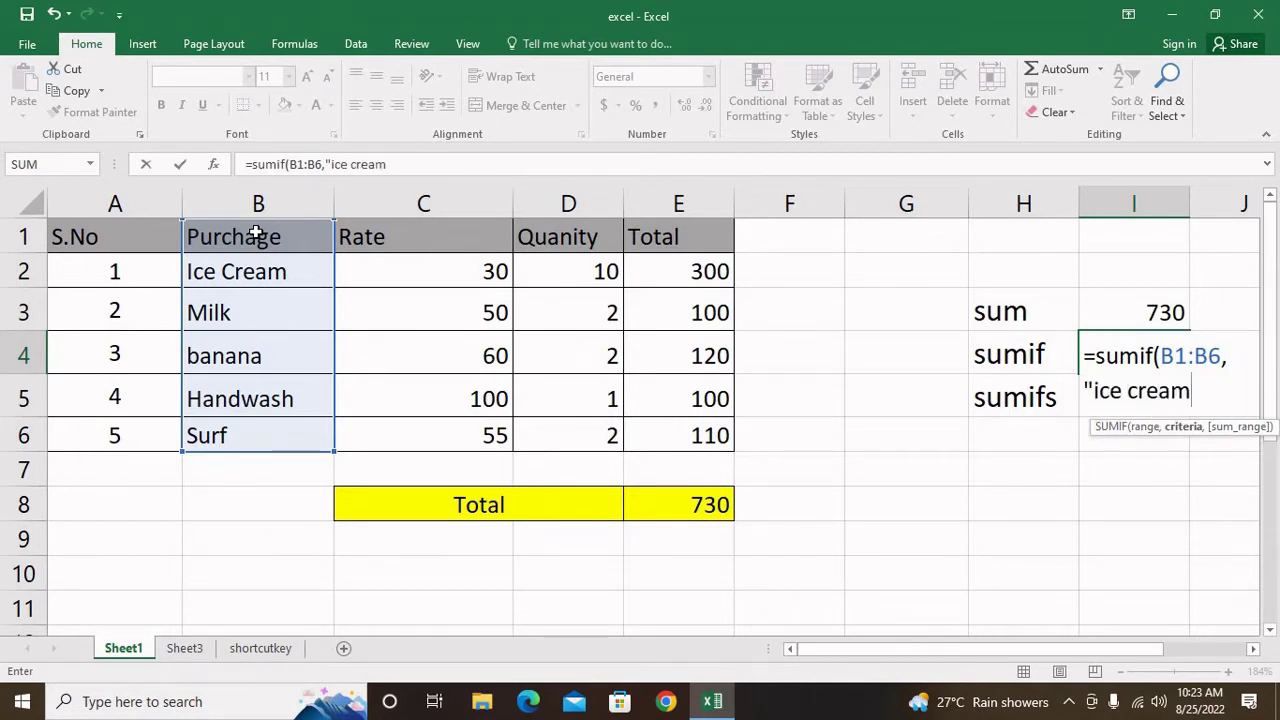
text(",)
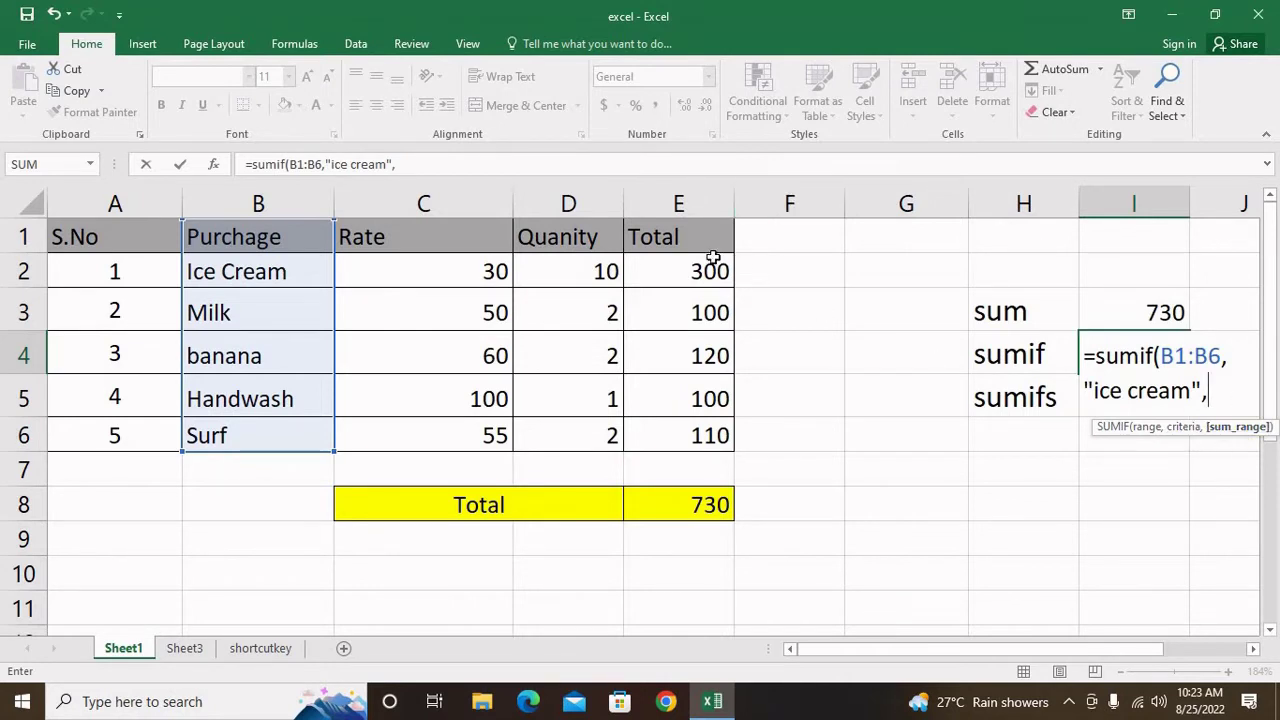
drag(700, 240, 679, 437)
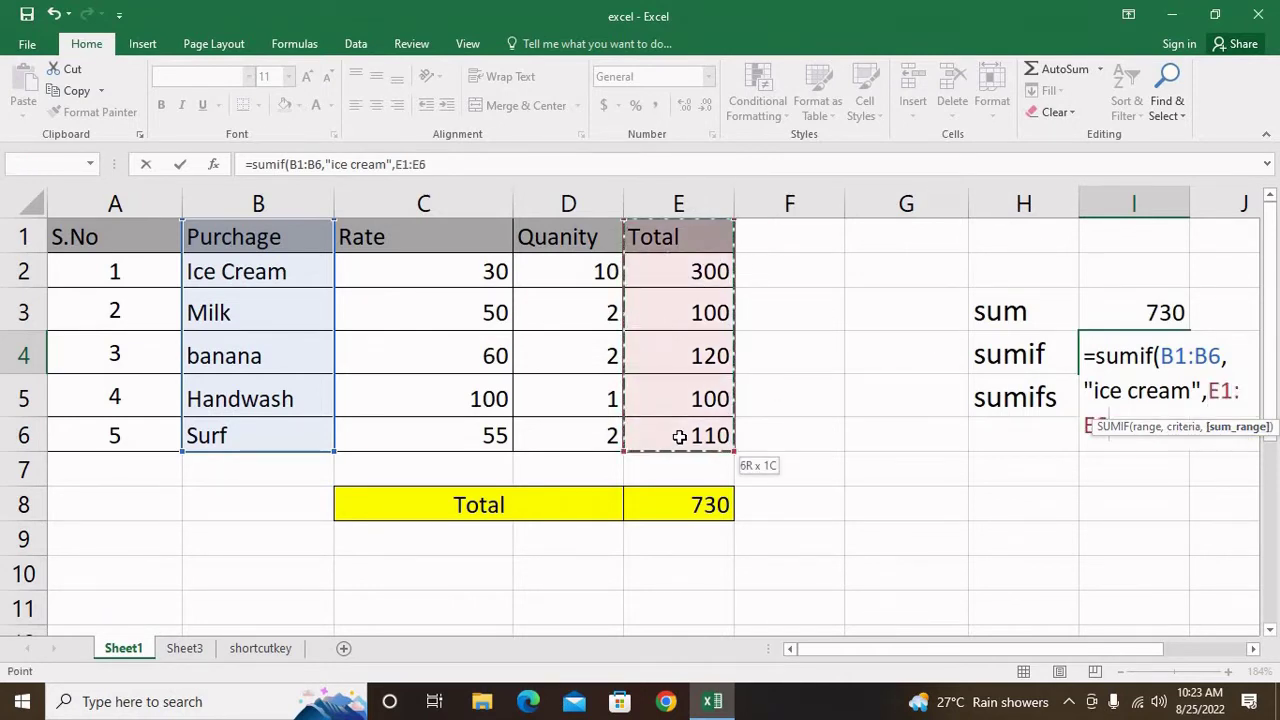
text())
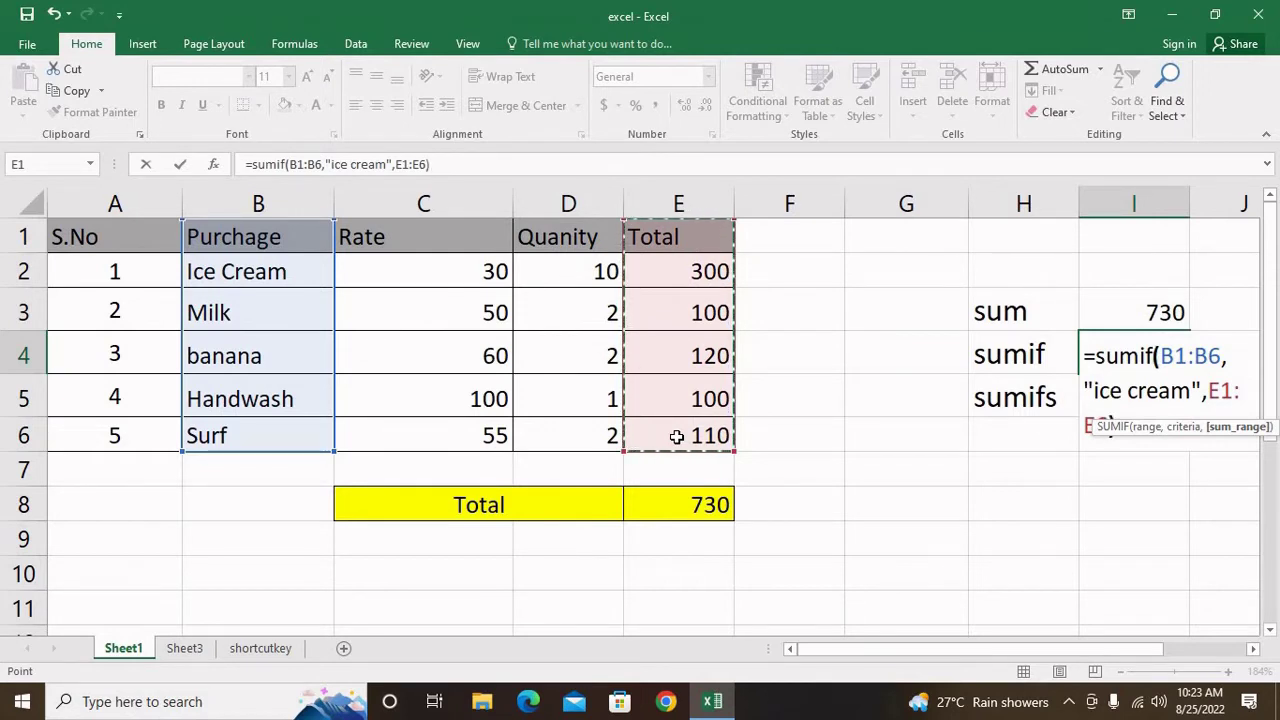
key(Return)
key(Up)
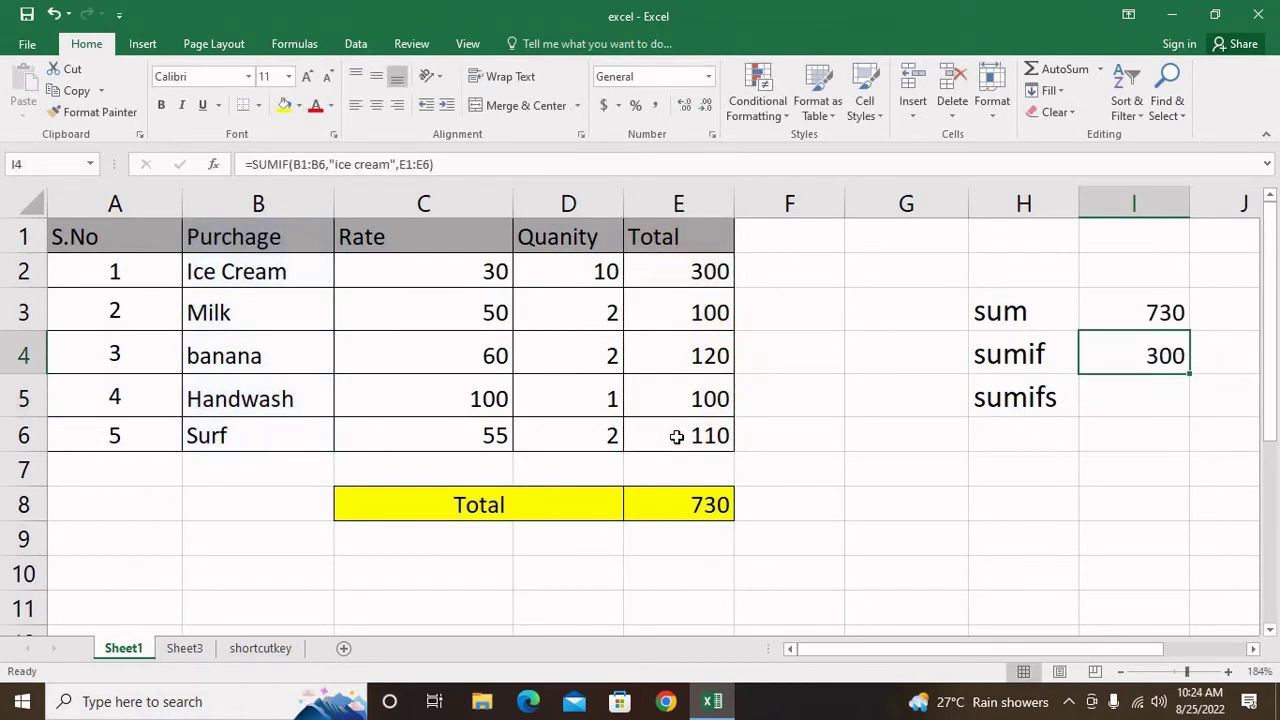
Step: Rename Handwash in B5 to ice cream and set its total to 250
click(251, 430)
click(258, 410)
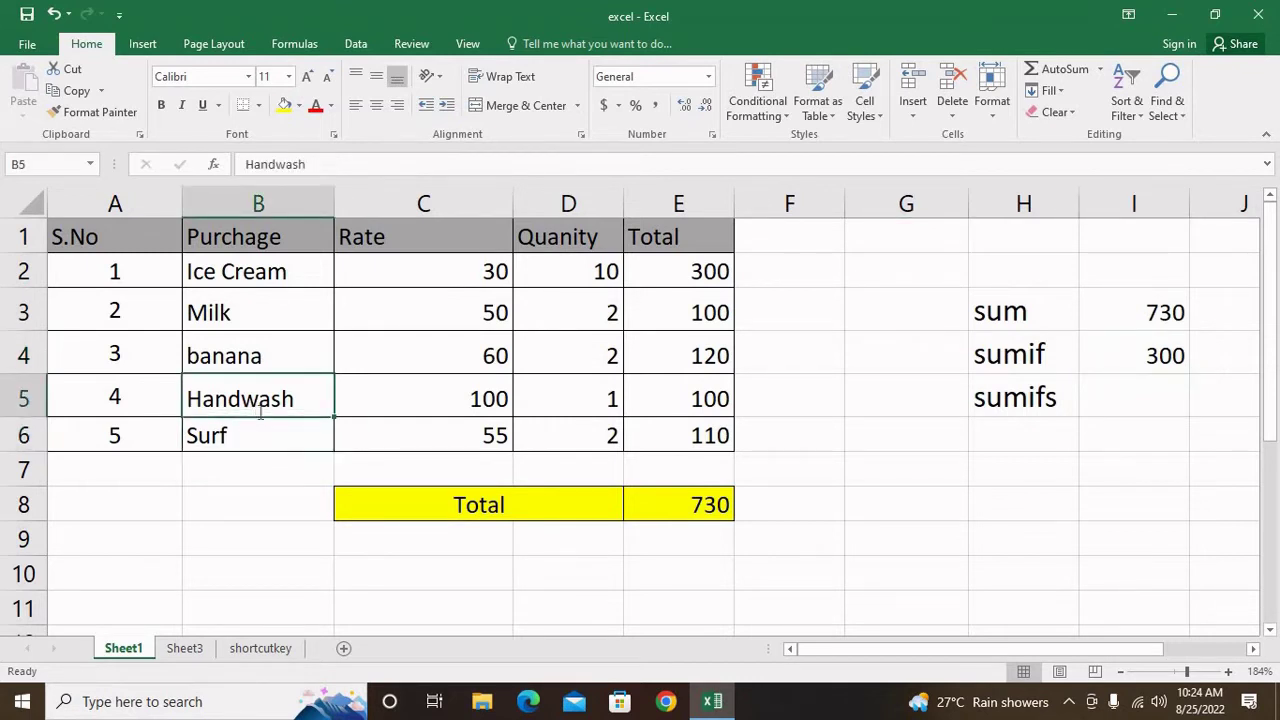
text(ice cream)
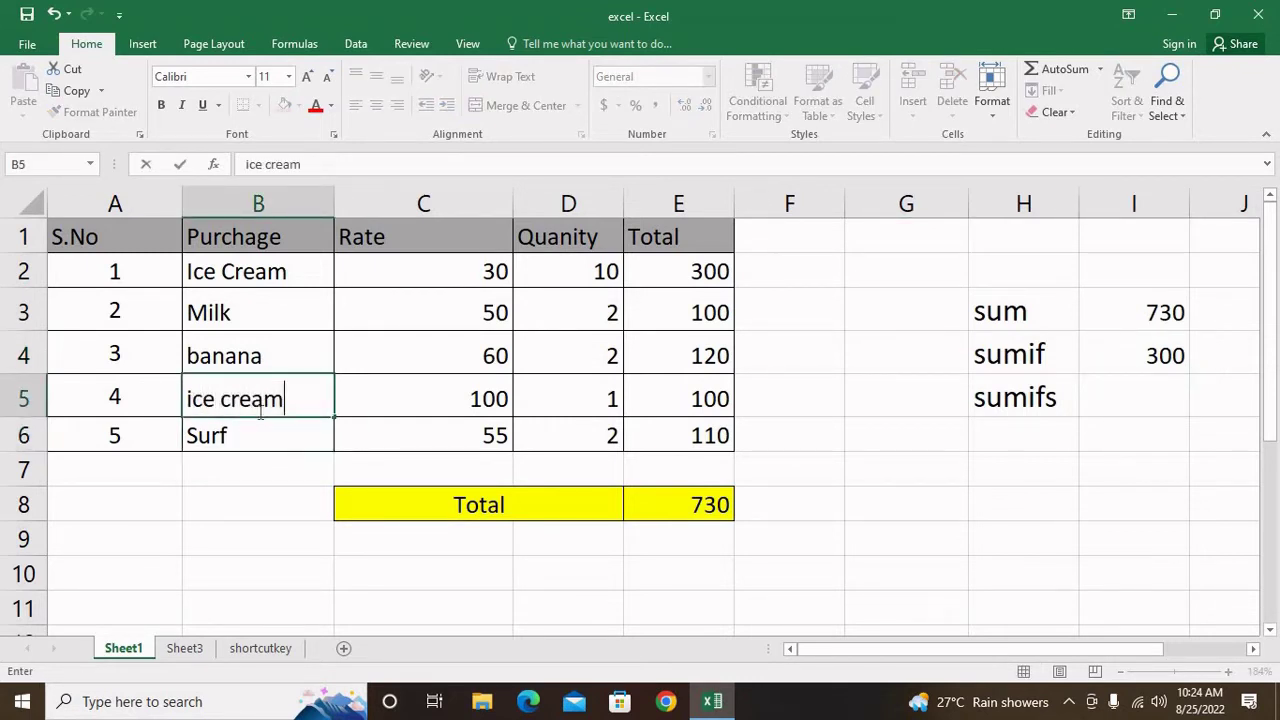
key(Return)
key(Up)
key(Right)
key(Right)
key(Right)
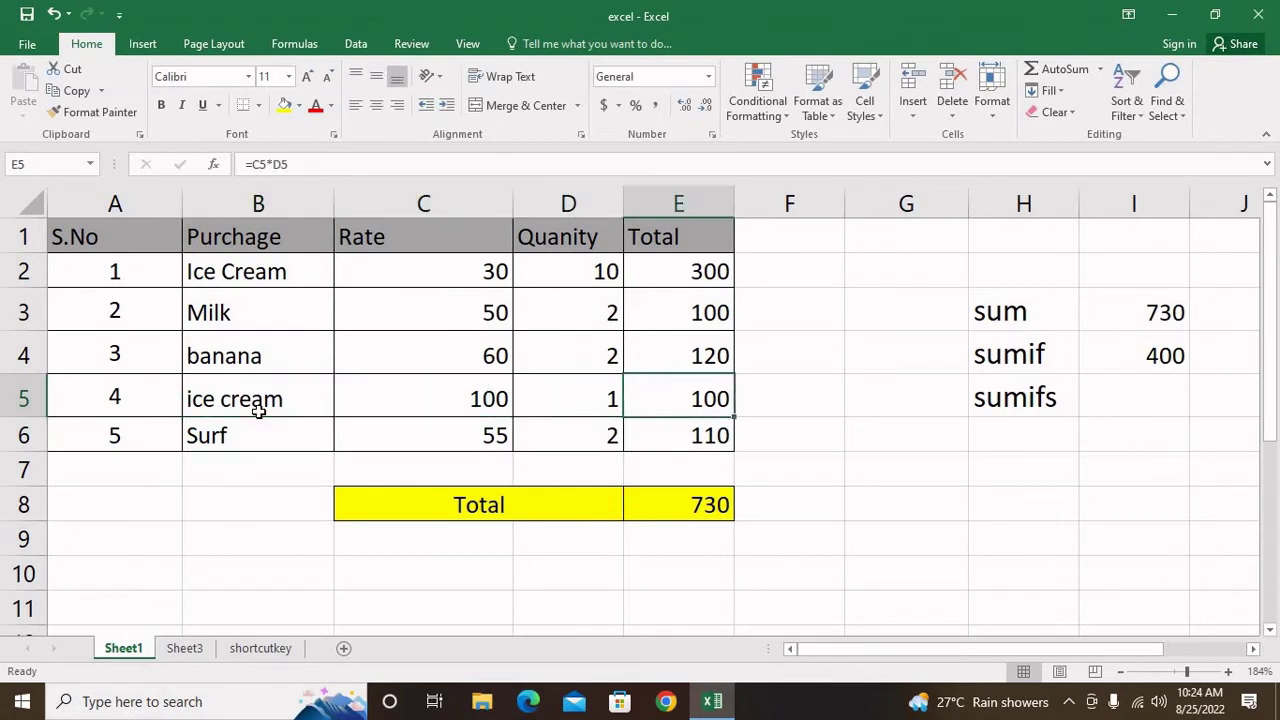
text(250)
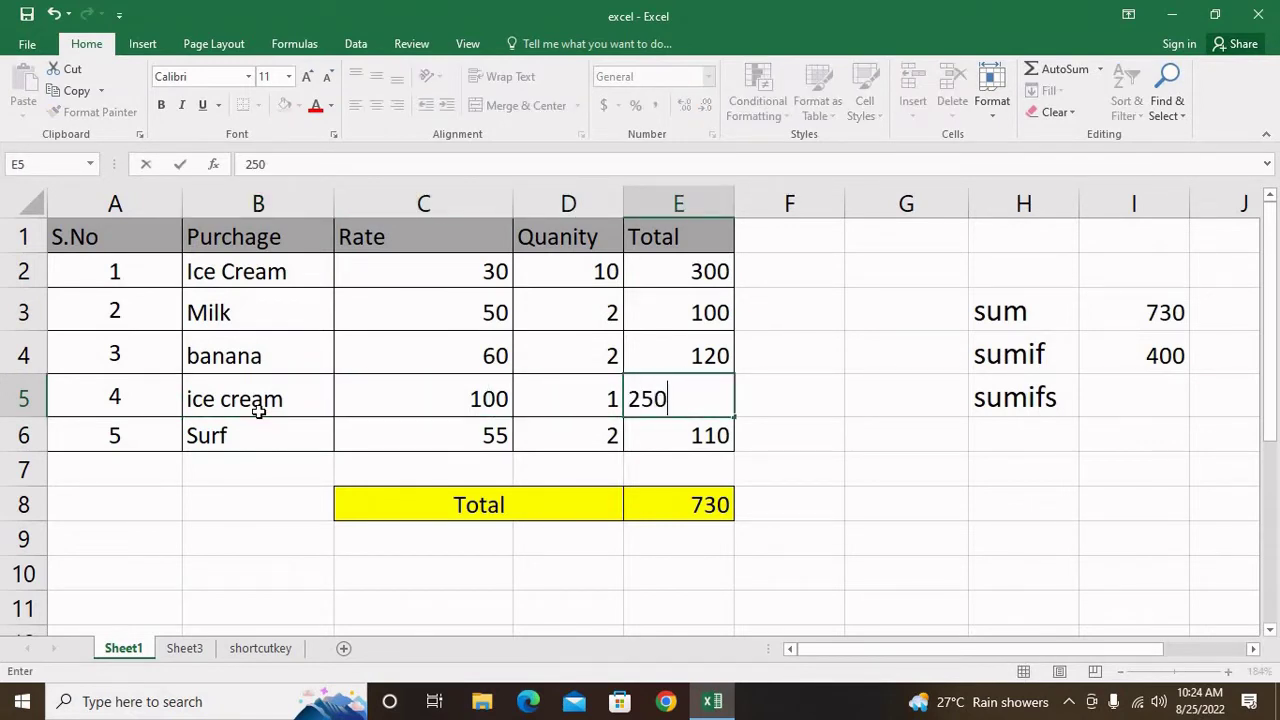
key(Return)
click(1160, 349)
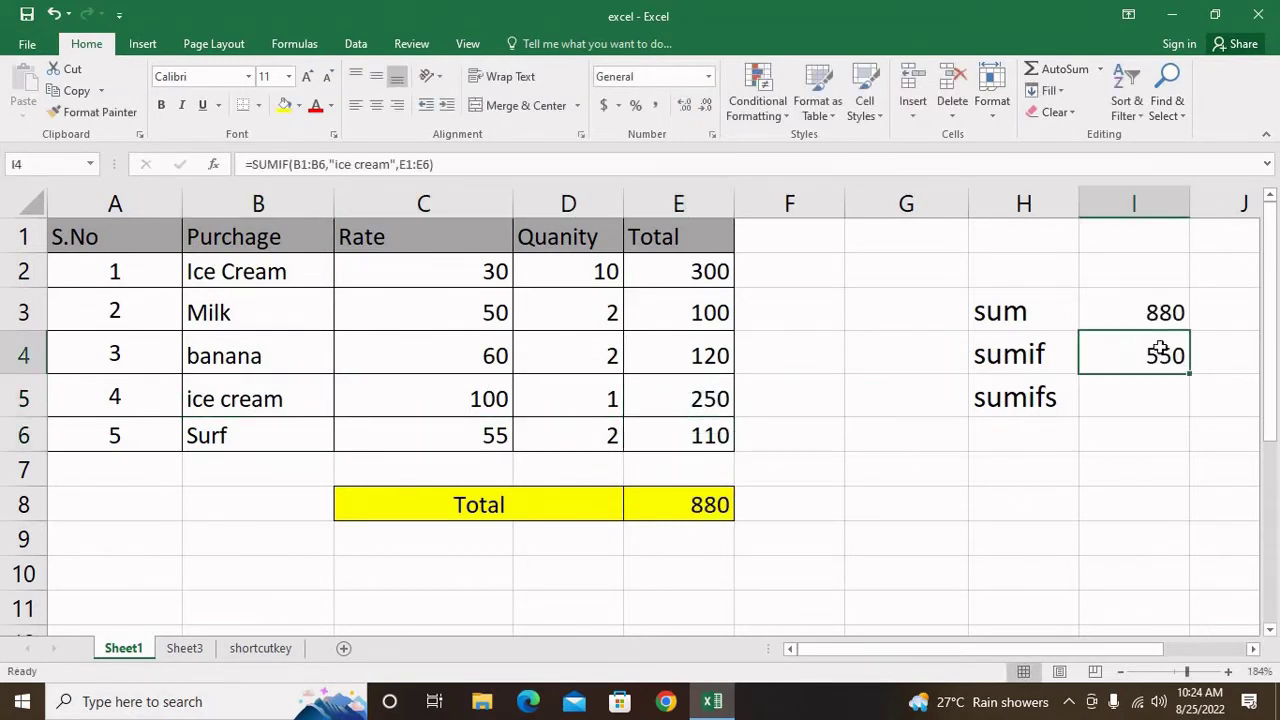
click(692, 272)
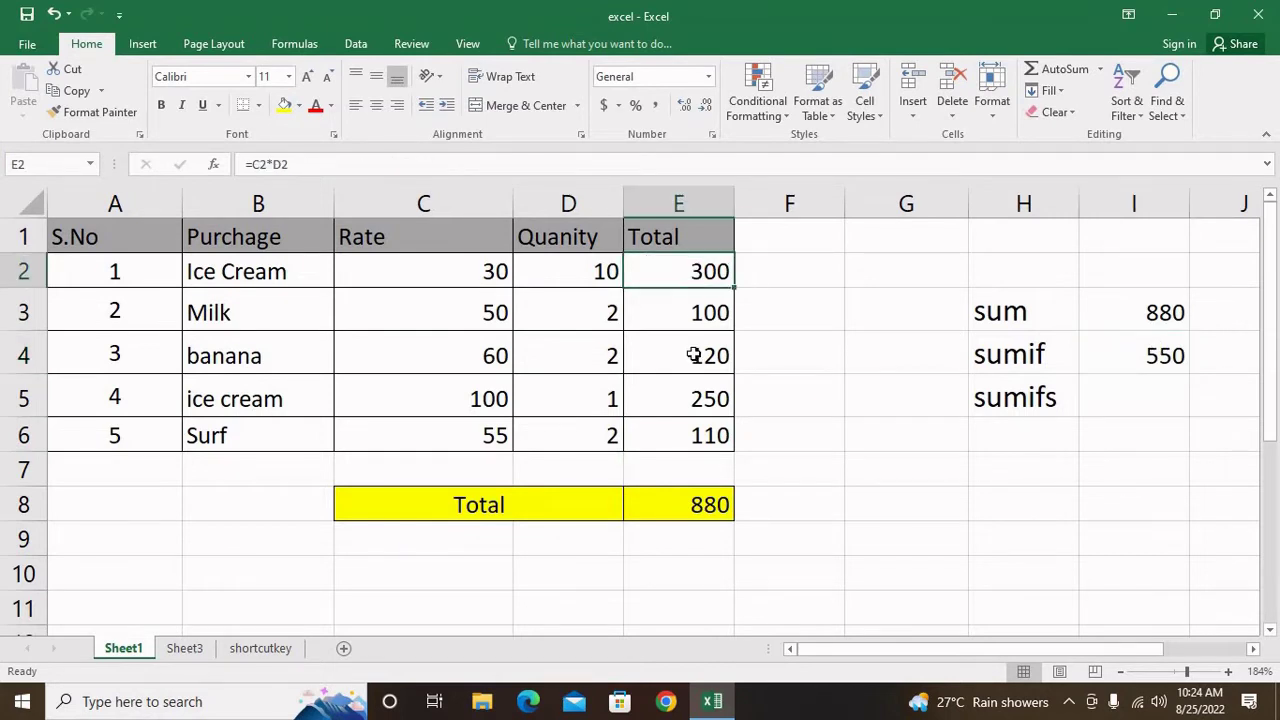
Step: Shade the ice cream rows B5:E5 and B2:E2 with a green fill
click(696, 403)
drag(222, 400, 690, 400)
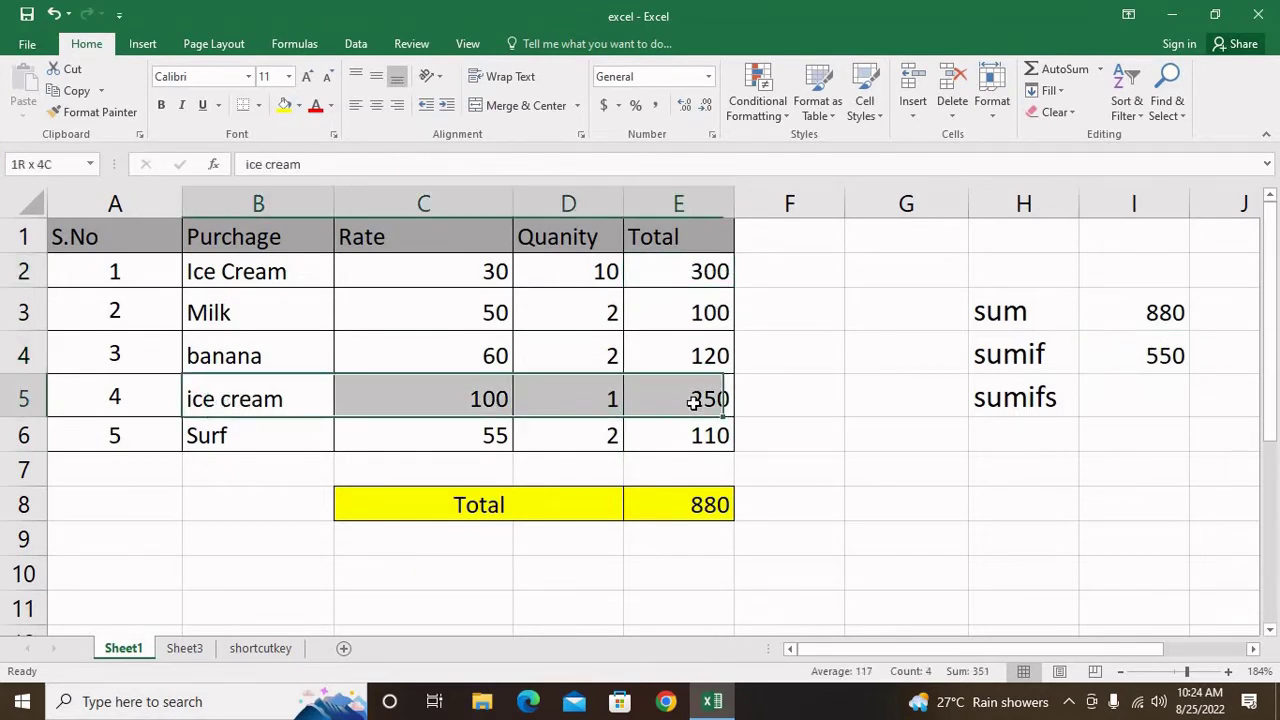
click(298, 105)
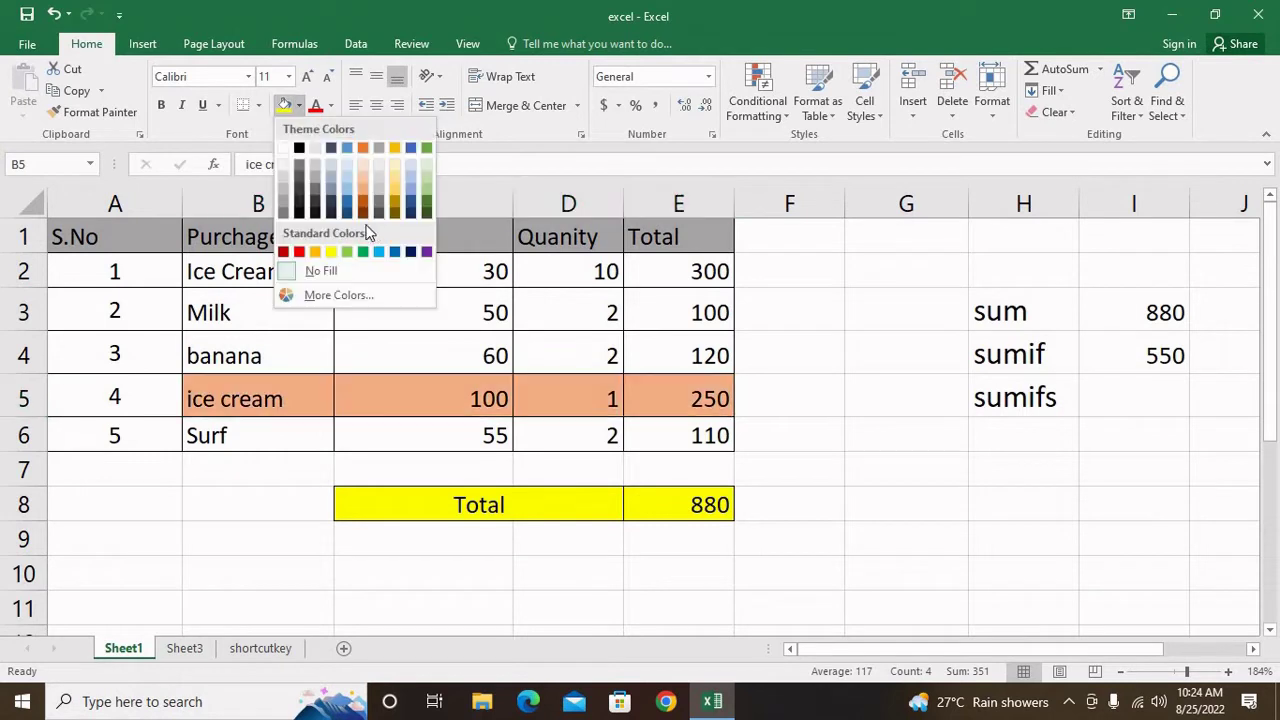
click(214, 286)
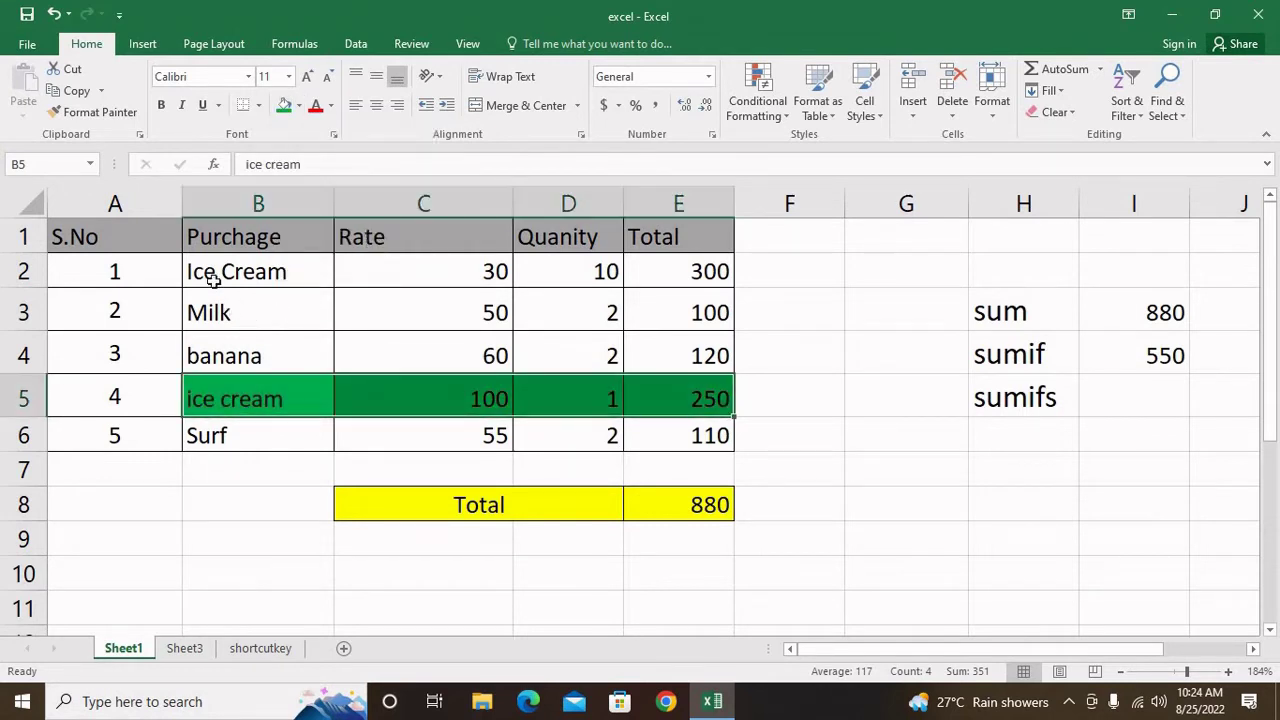
drag(214, 276, 671, 277)
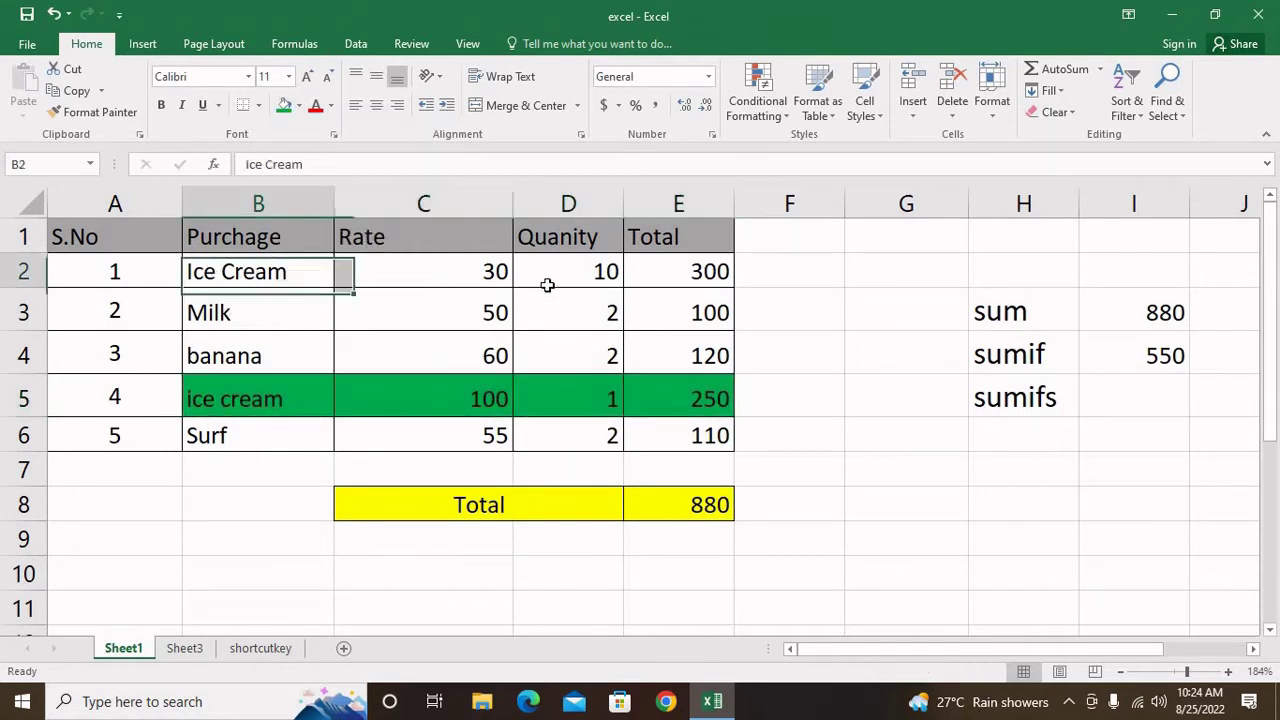
click(285, 105)
click(1118, 426)
click(1146, 358)
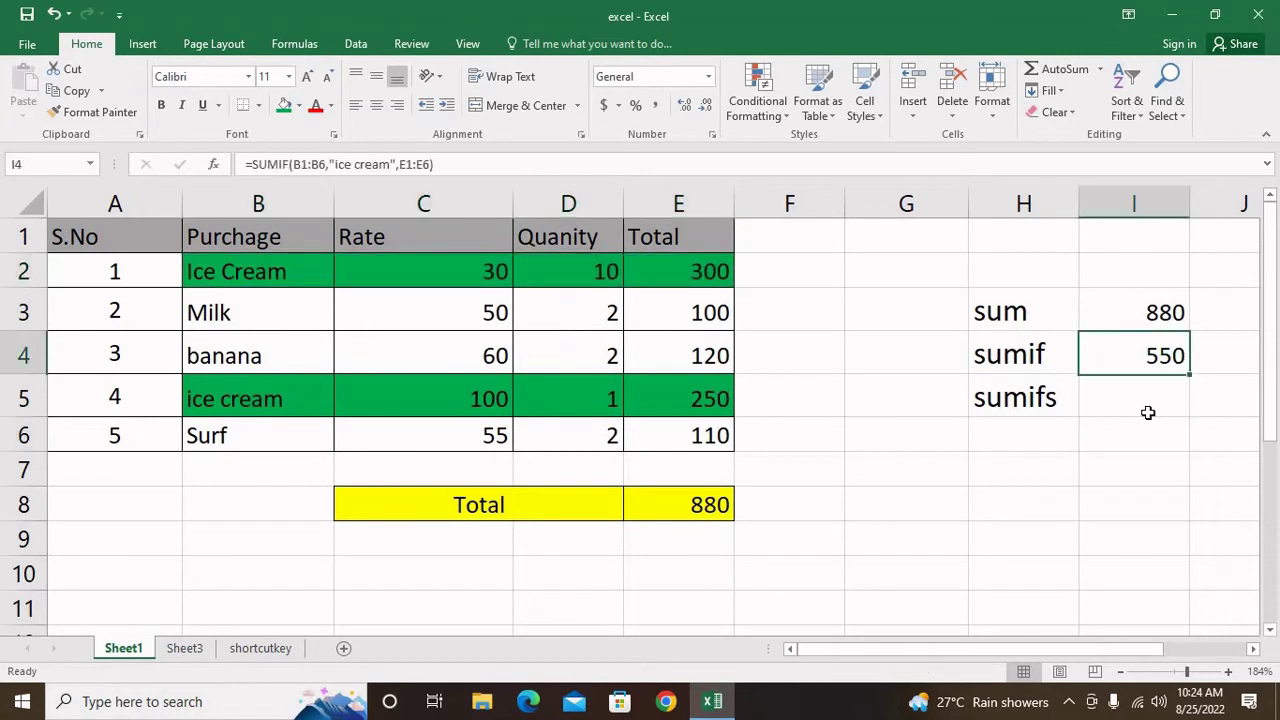
click(1002, 356)
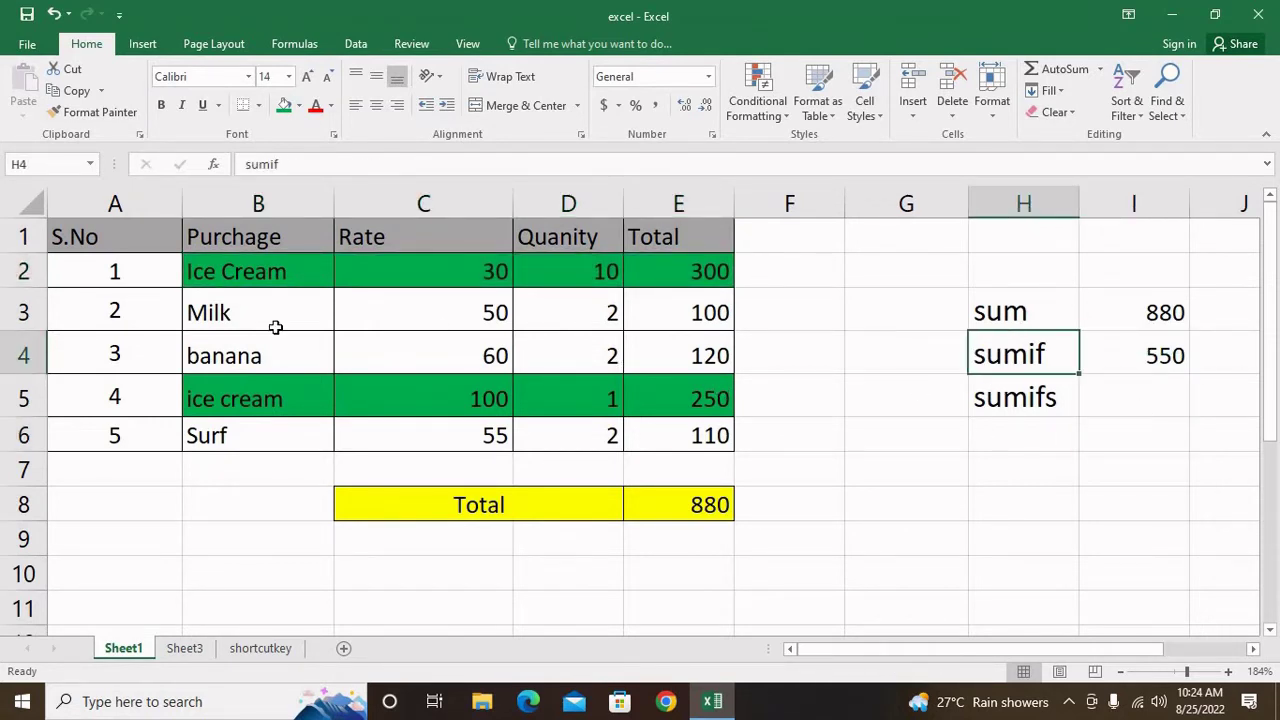
Step: Narrow column G to width 7.14 so the sum results sit beside the purchase table
click(1070, 410)
click(1109, 406)
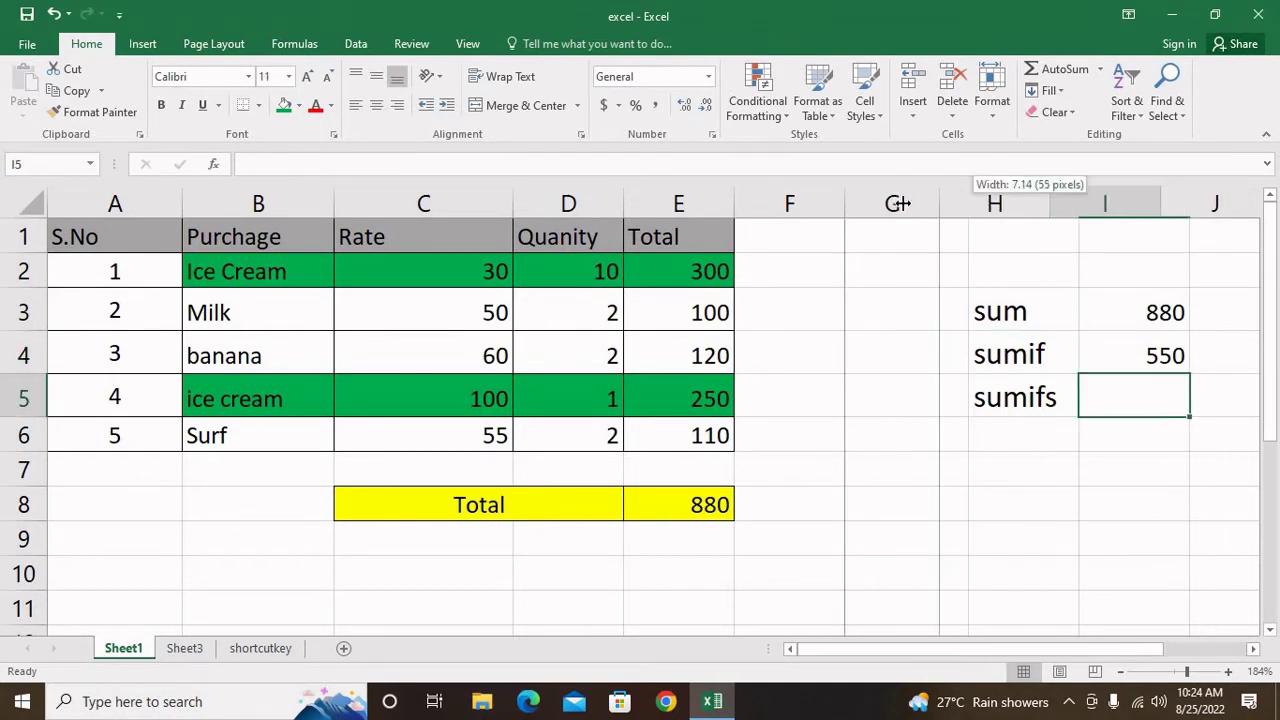
drag(971, 206, 908, 206)
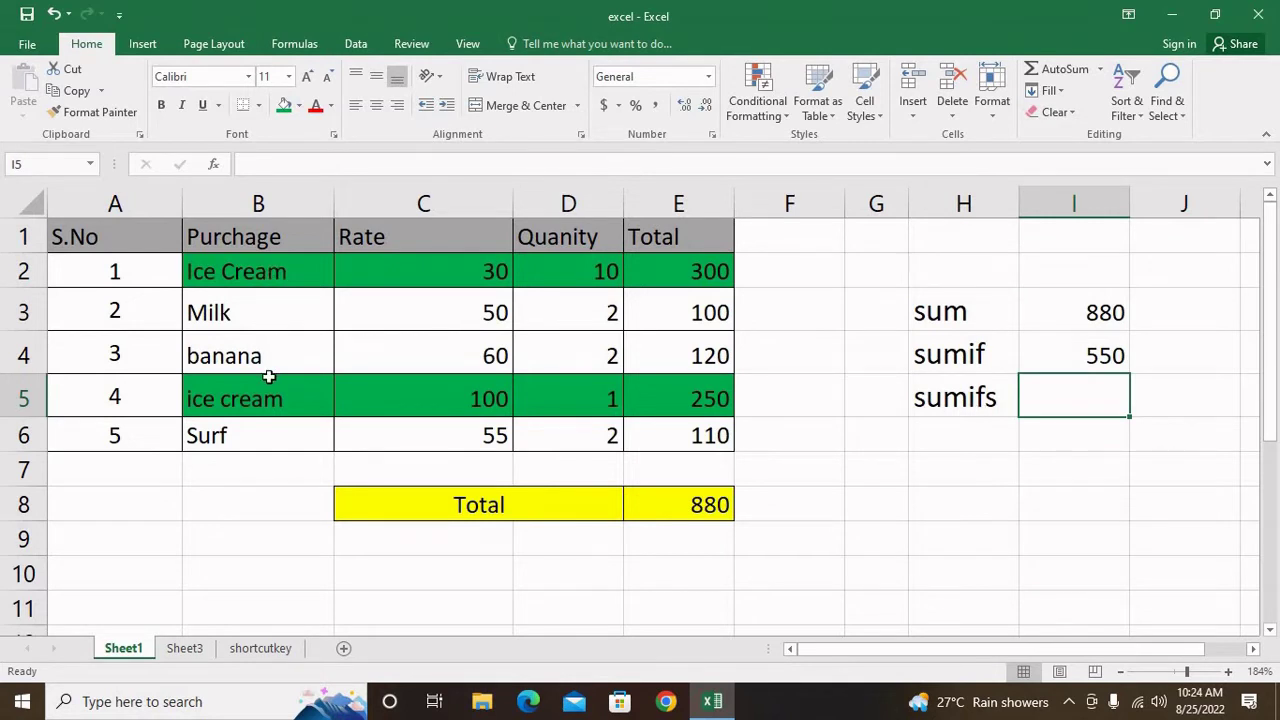
Step: In I4, append a second SUMIF after the ice cream one with criteria range B1:B6
double_click(1104, 351)
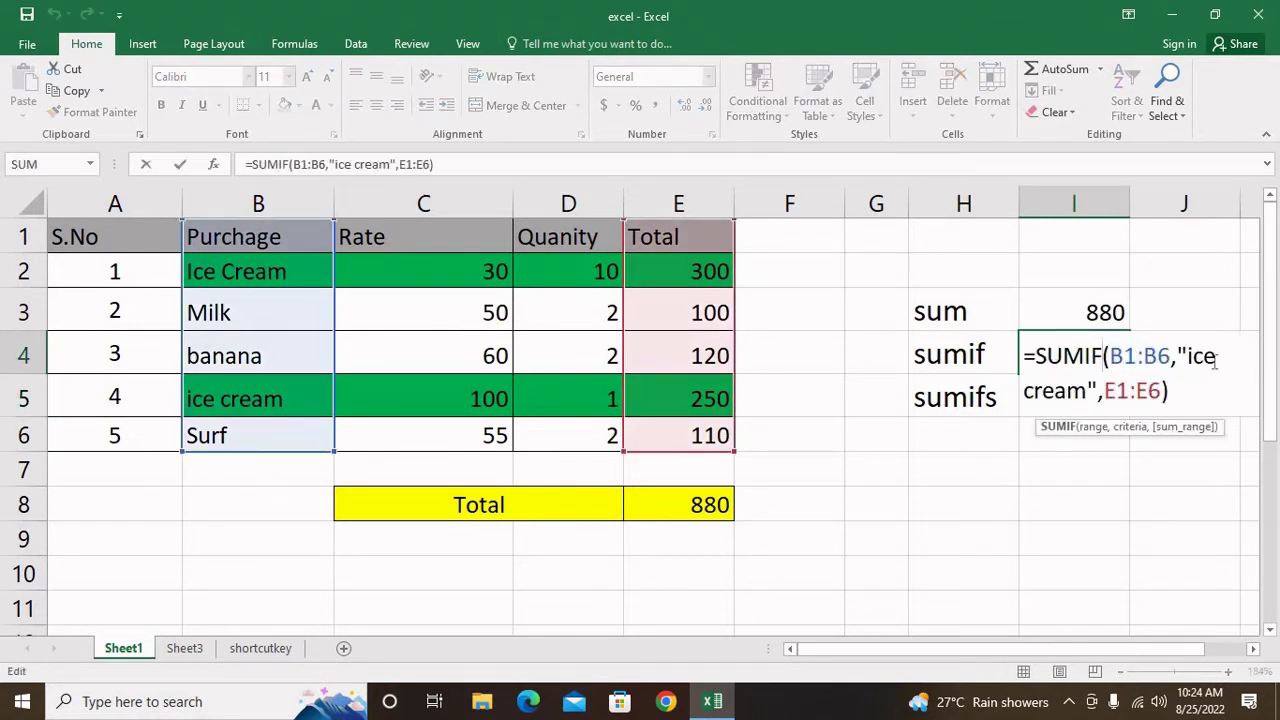
click(1173, 392)
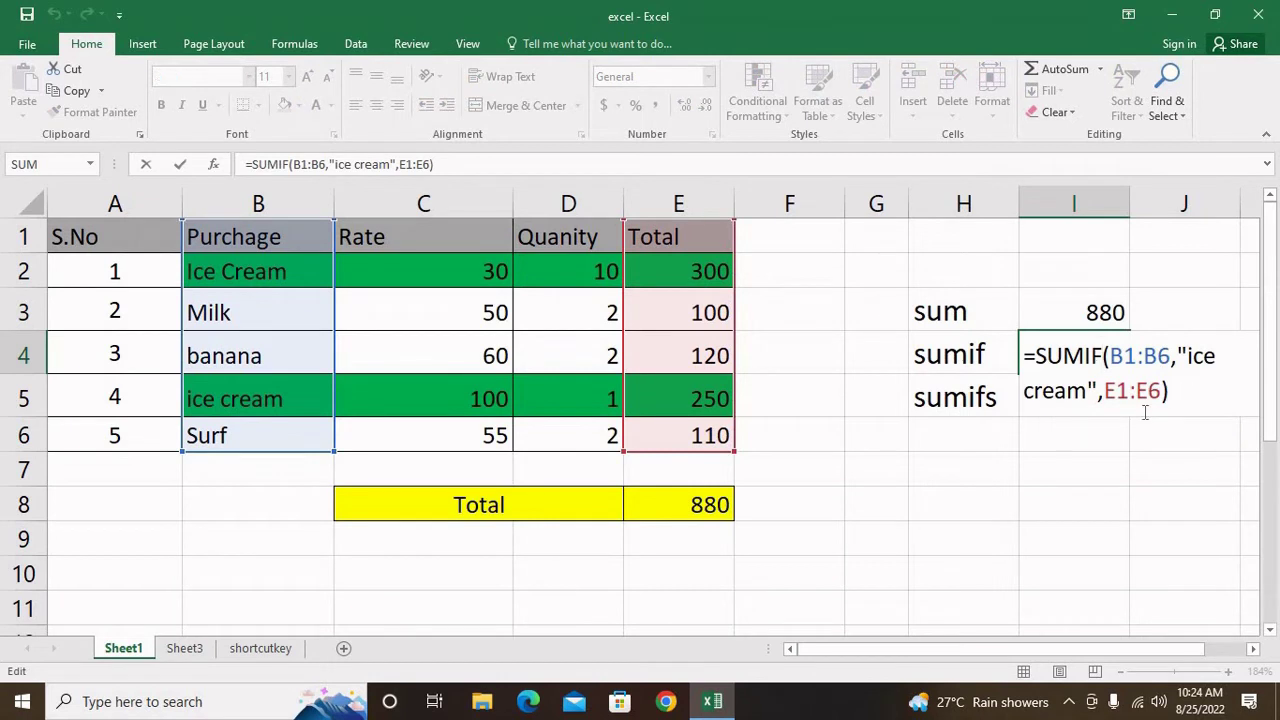
text(+sum)
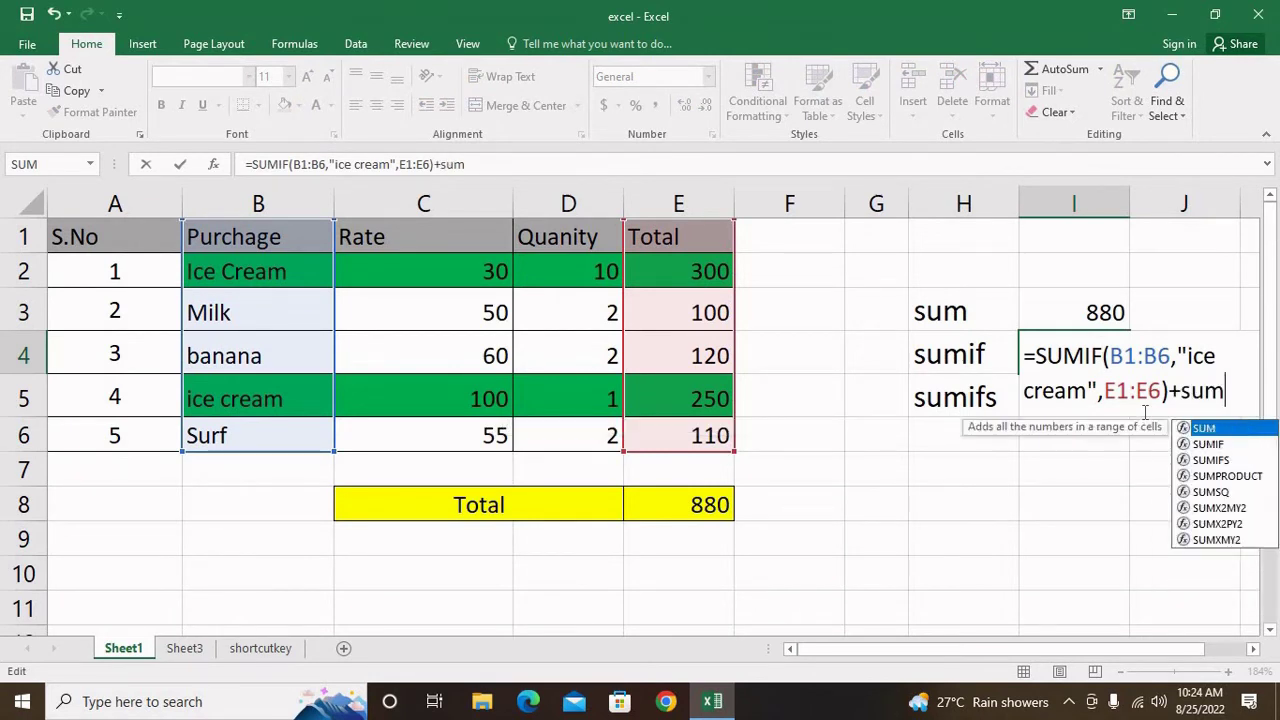
text(if9)
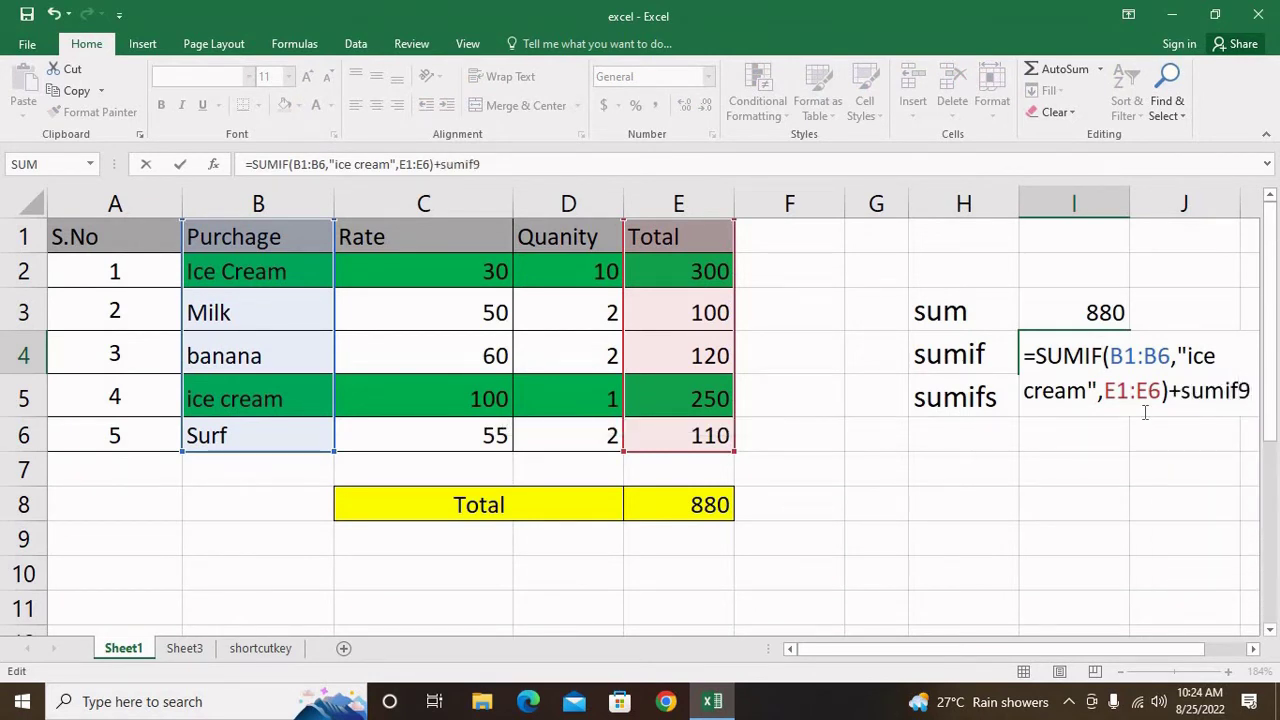
key(BackSpace)
text(()
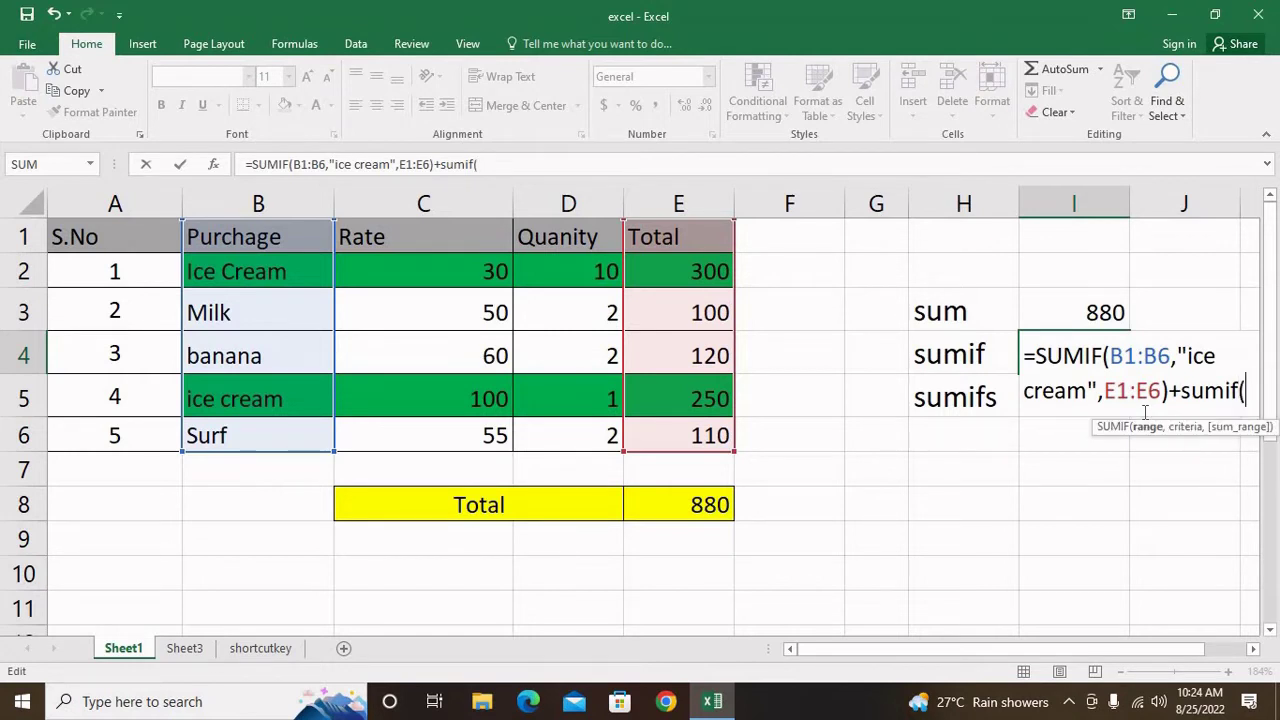
drag(275, 238, 260, 438)
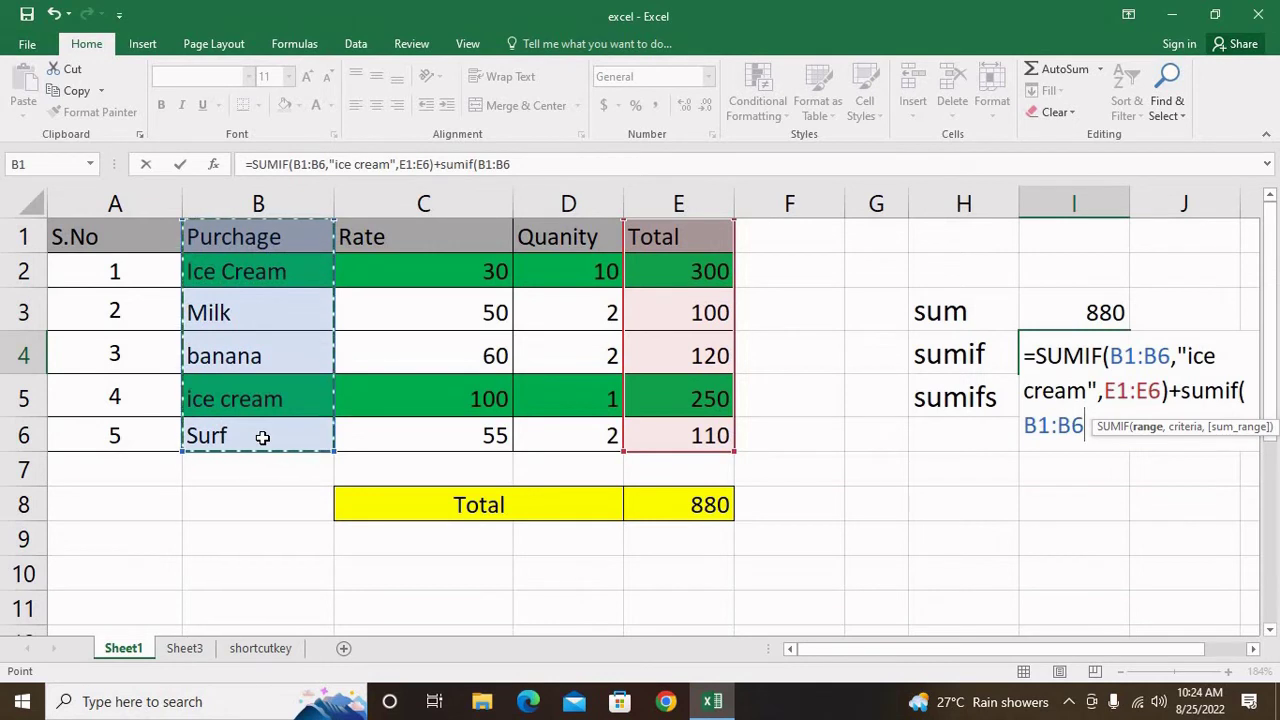
text(,)
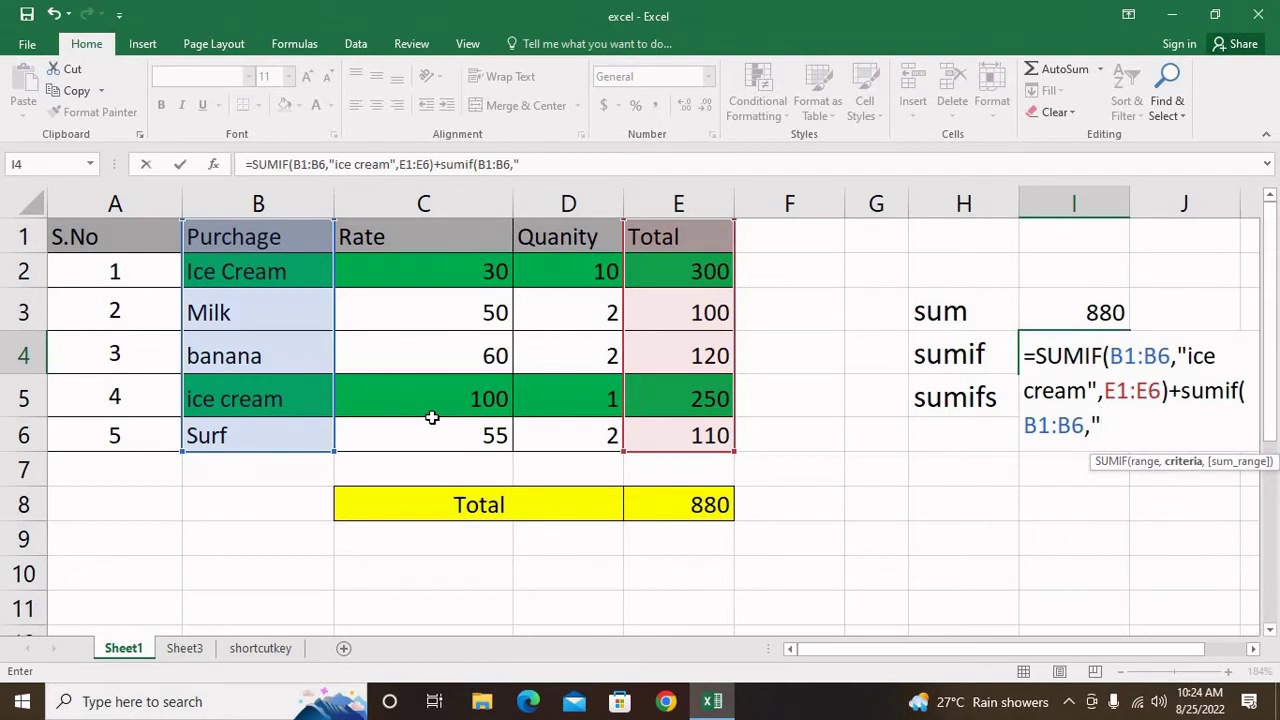
Step: Finish it with criterion "banana" and sum range E1:E6, so I4 shows 670
text(banana")
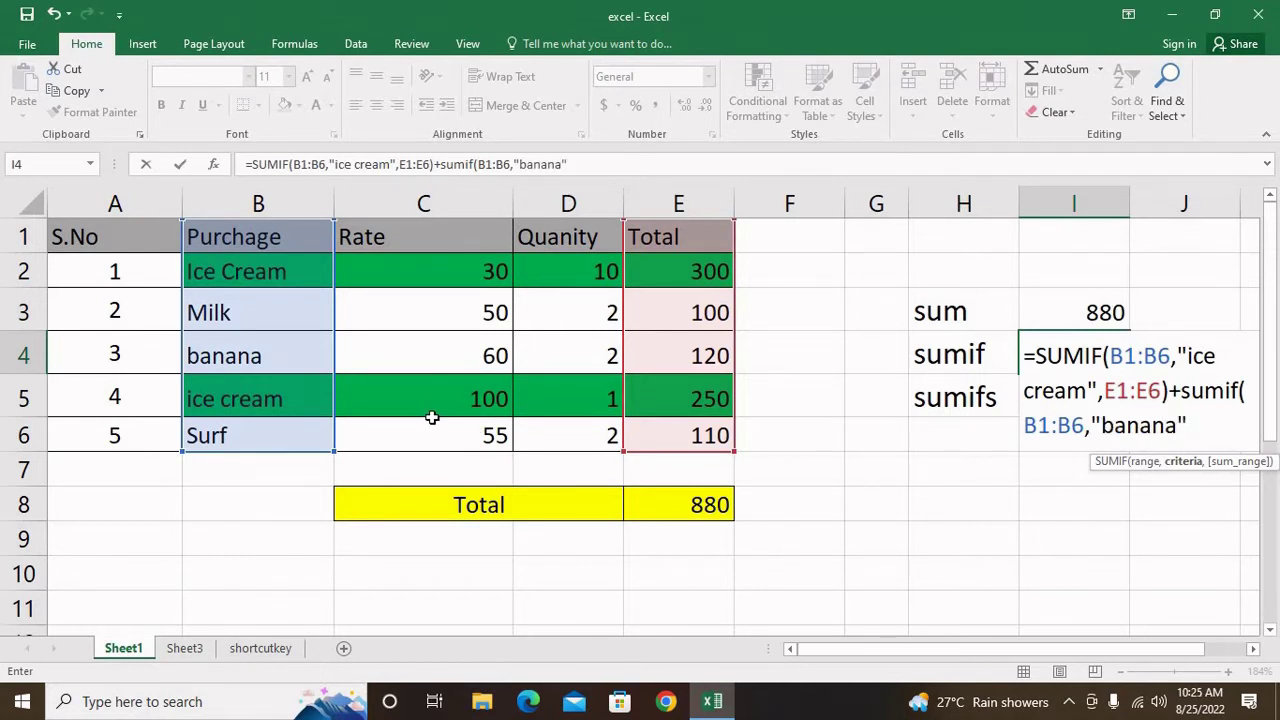
text(,)
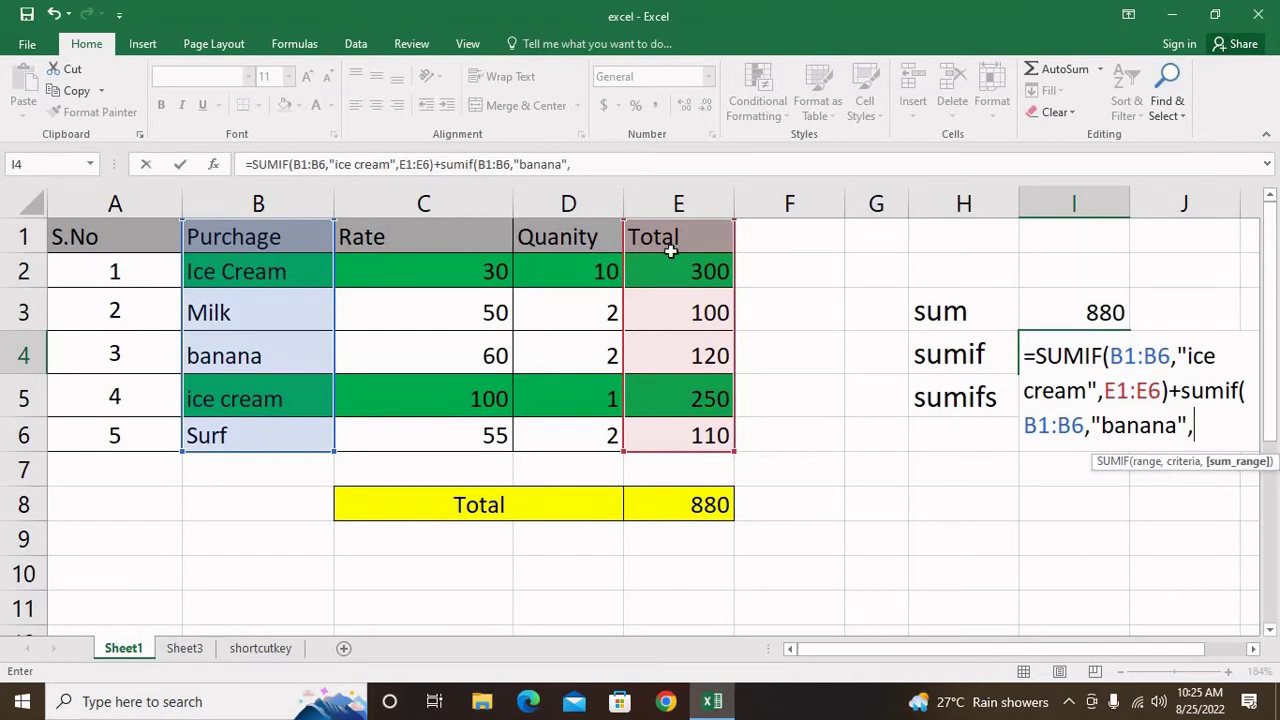
click(675, 245)
drag(682, 318, 690, 445)
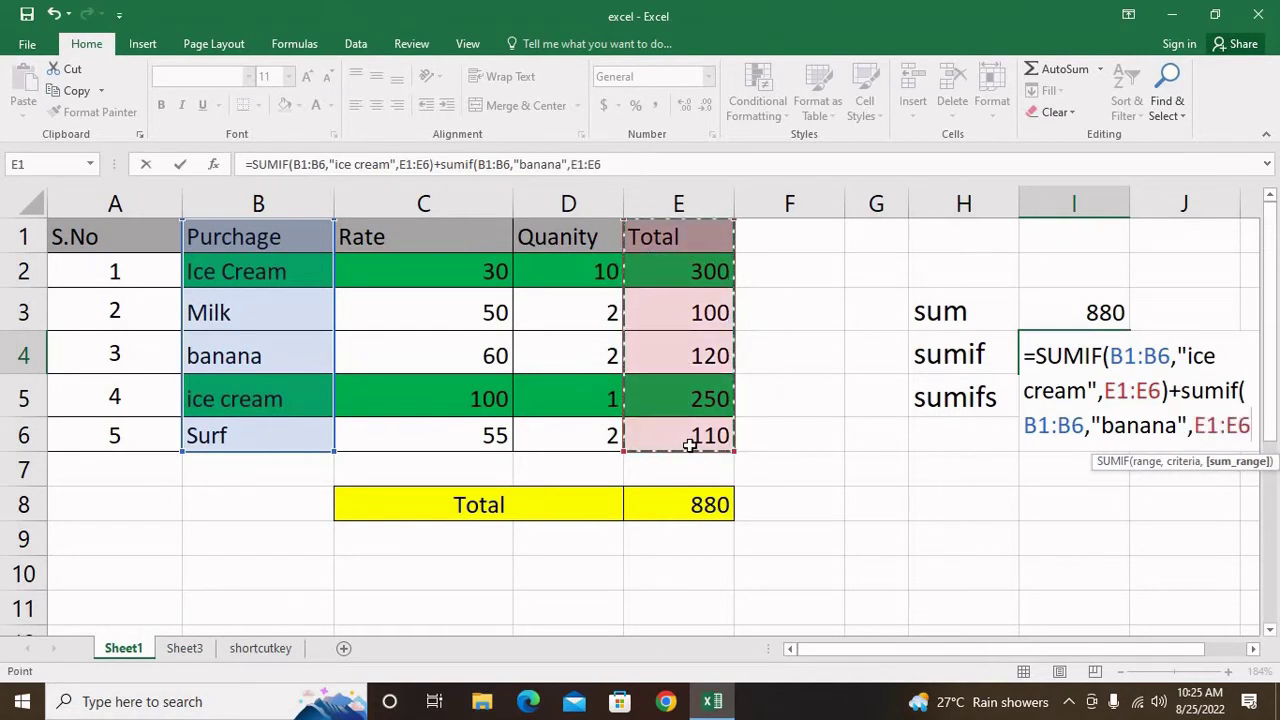
text())
key(Return)
key(Up)
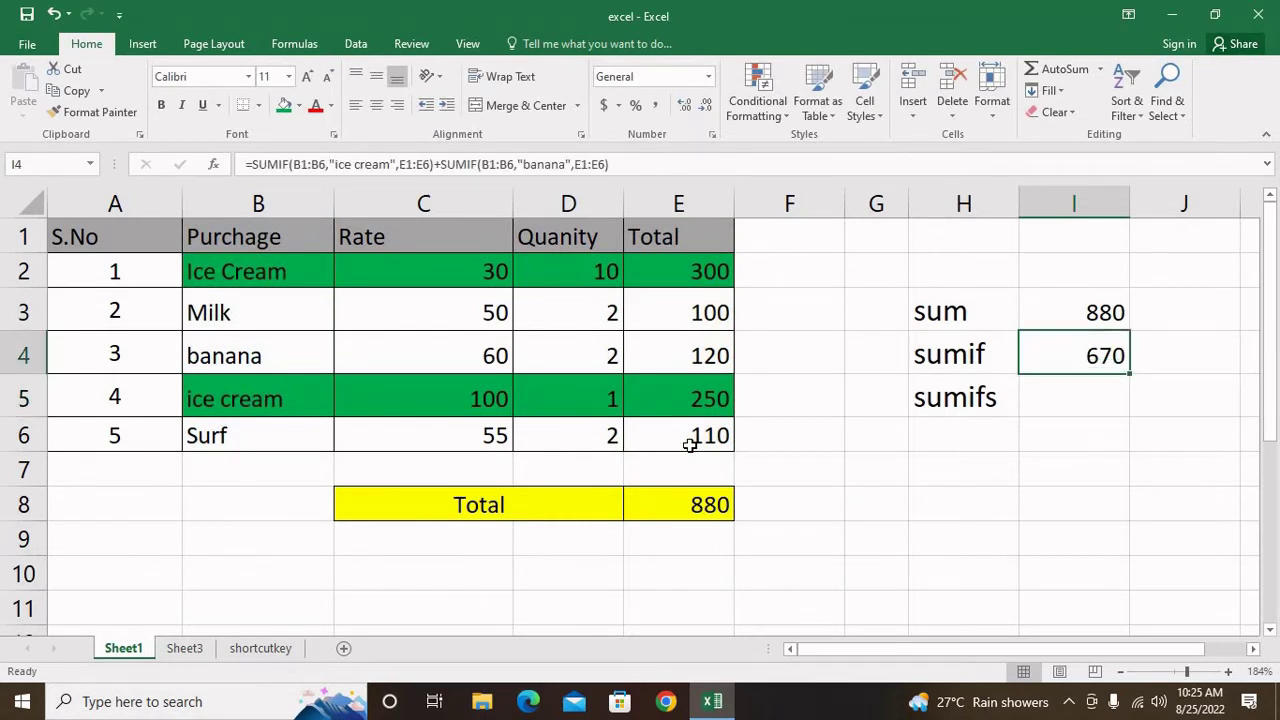
key(F2)
key(Return)
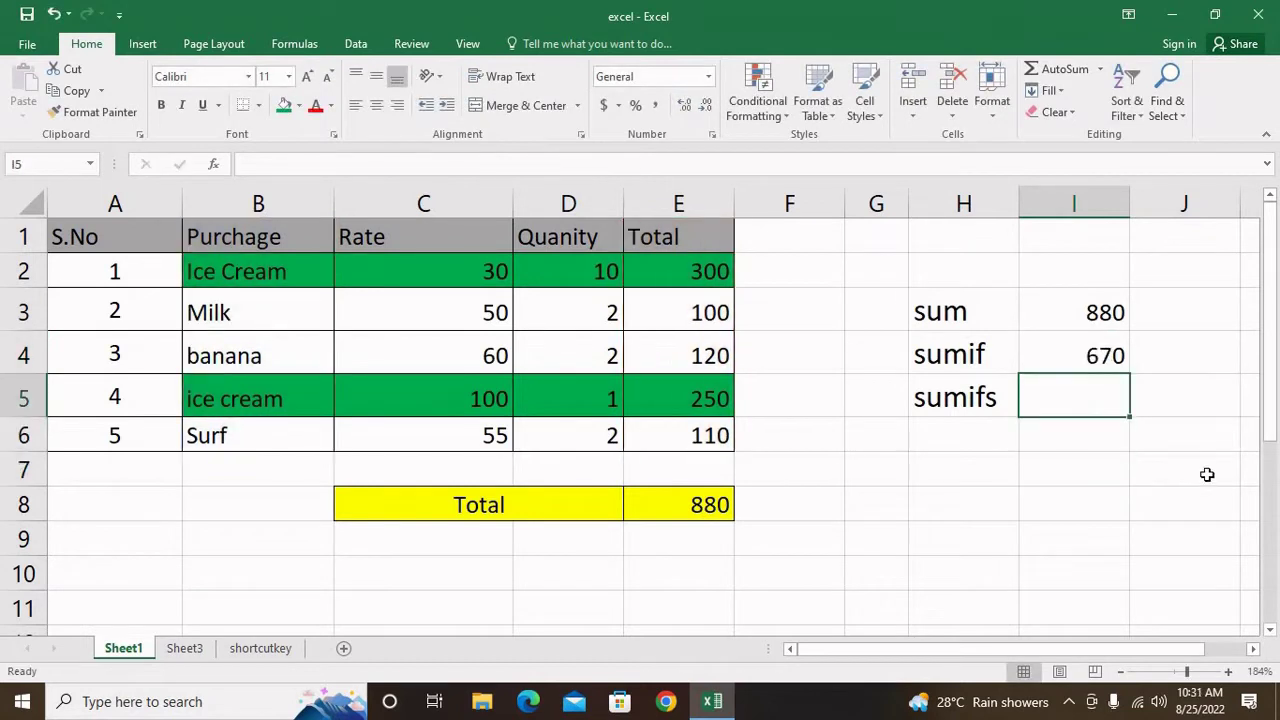
Step: Enter =SUMIFS(E1:E6,B1:B6,"ice cream",C1:C6,">30") in I5, returning 250
text(=sumifs)
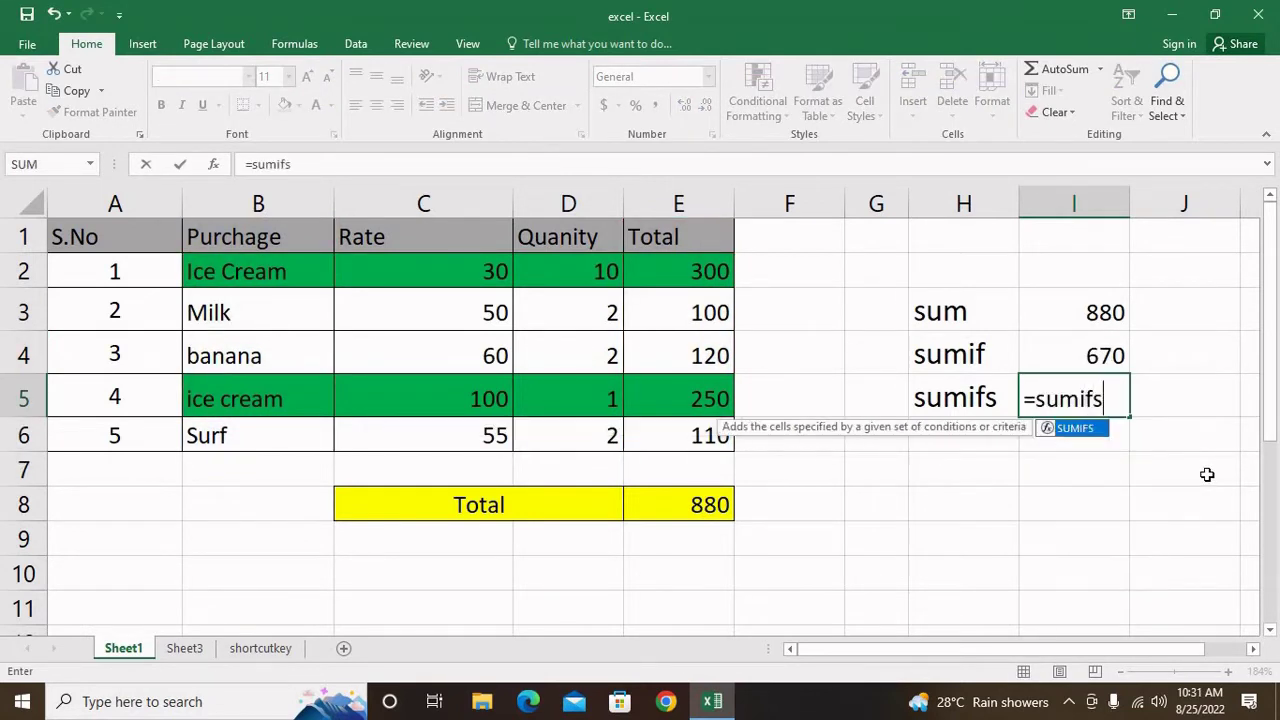
text(()
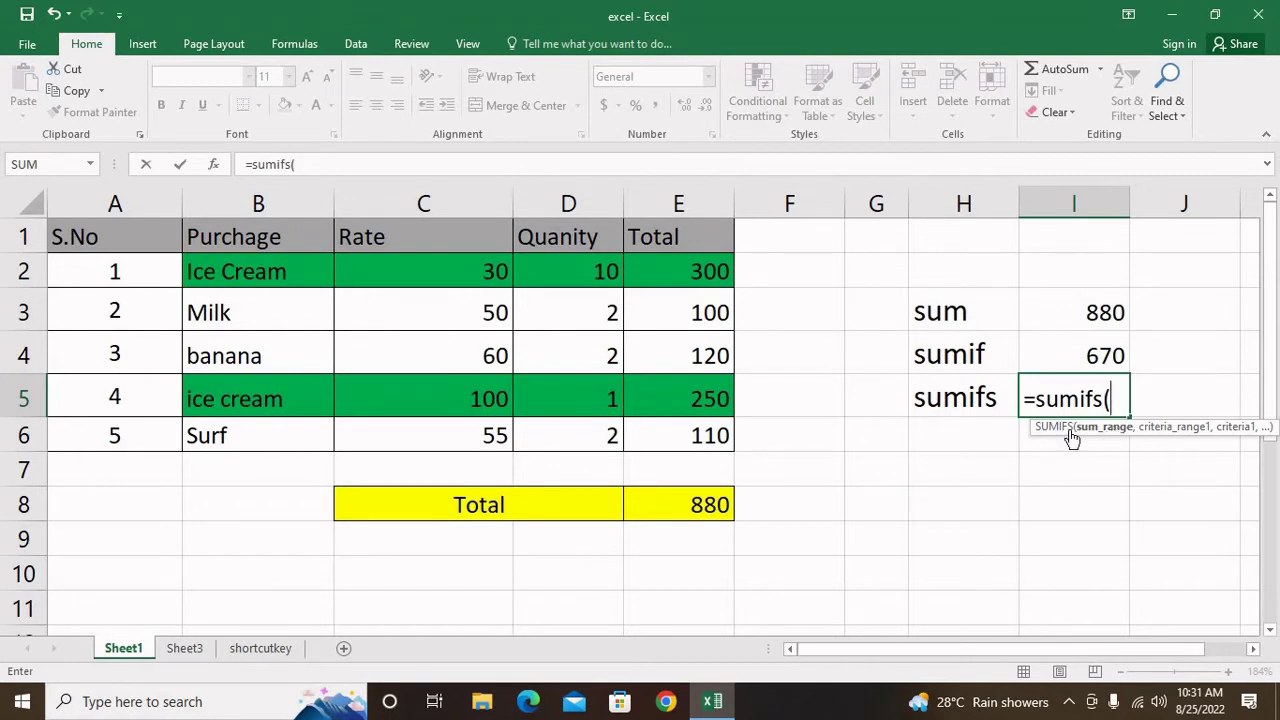
drag(688, 236, 705, 443)
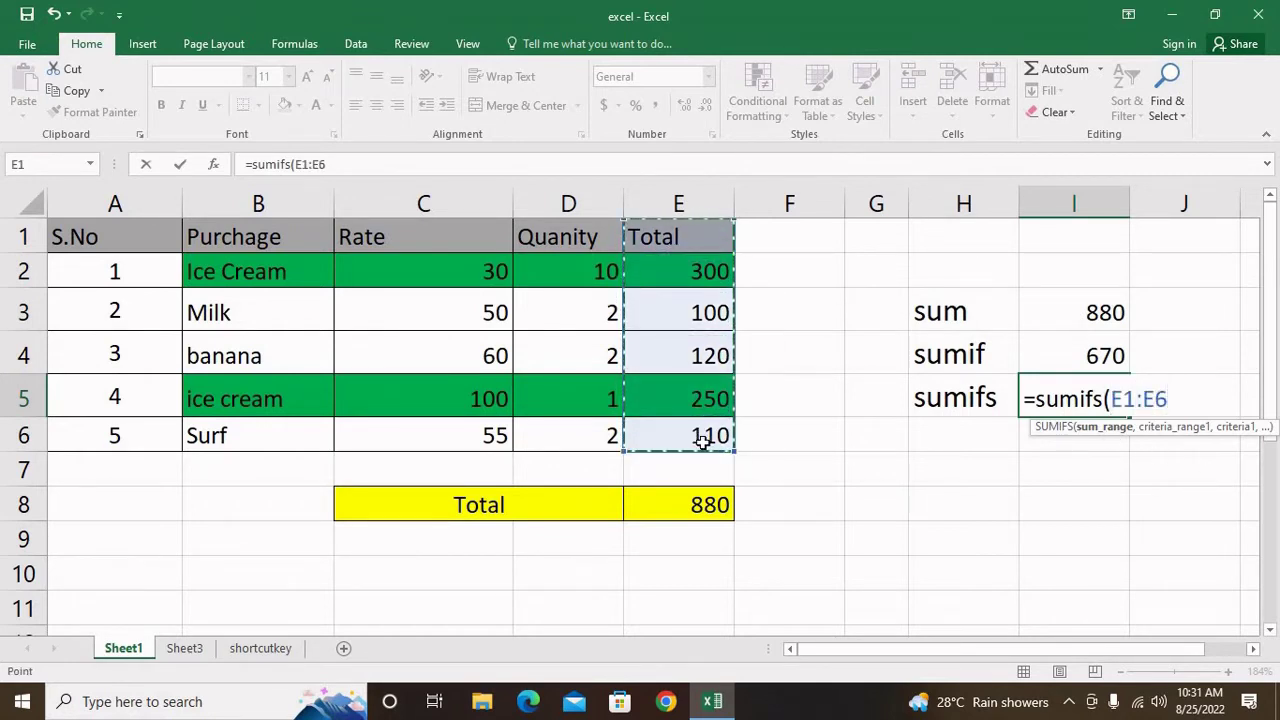
text(,)
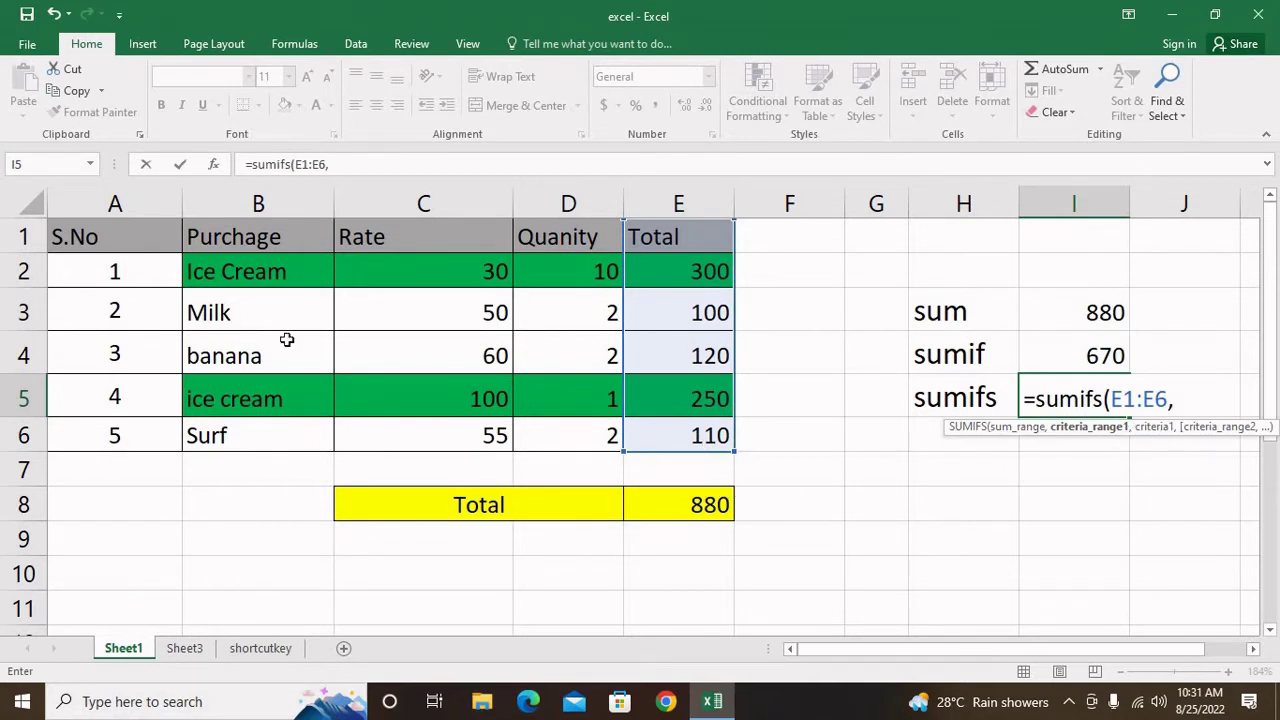
mouse_move(240, 228)
mouse_down()
mouse_move(252, 406)
mouse_move(270, 443)
mouse_up()
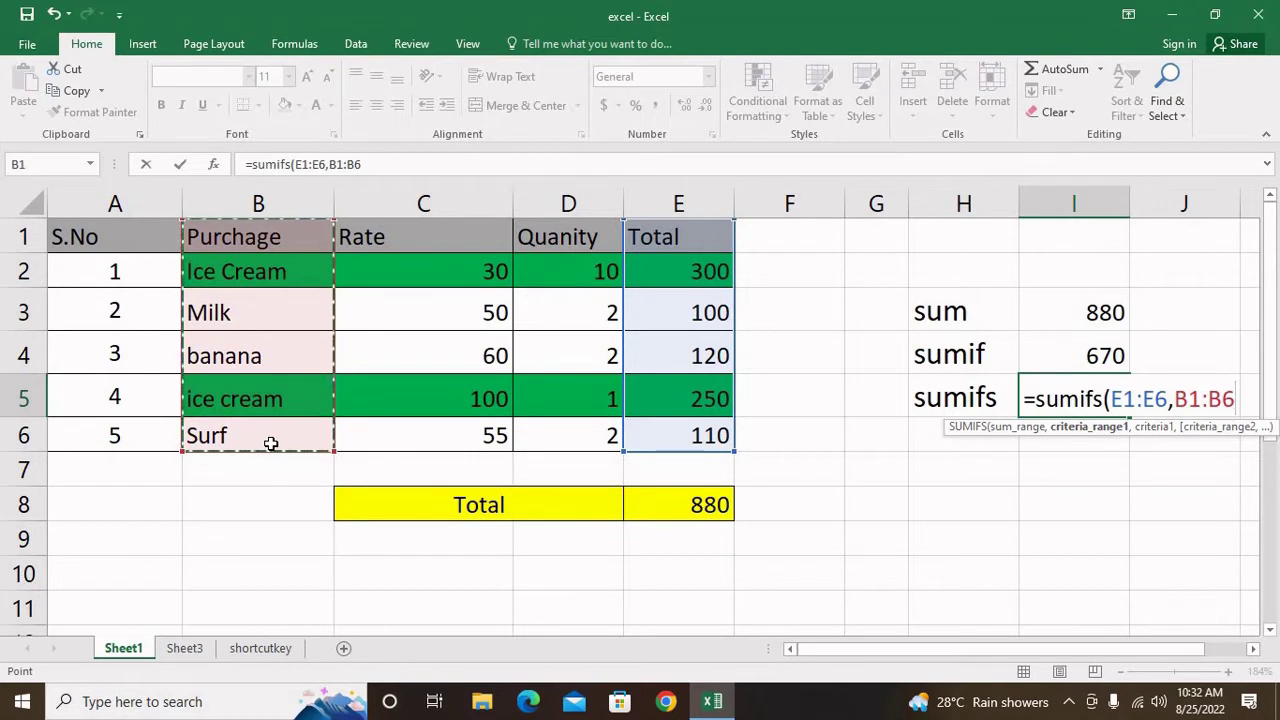
text(,)
text(ice)
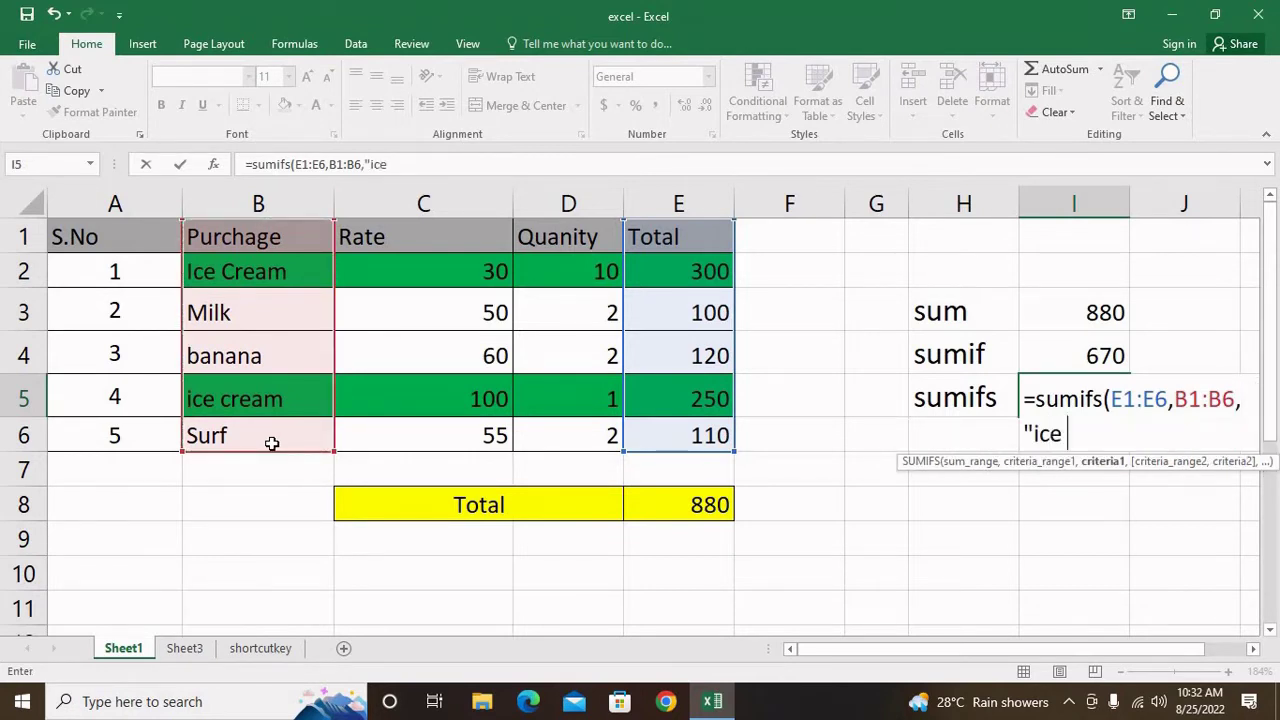
text( cream)
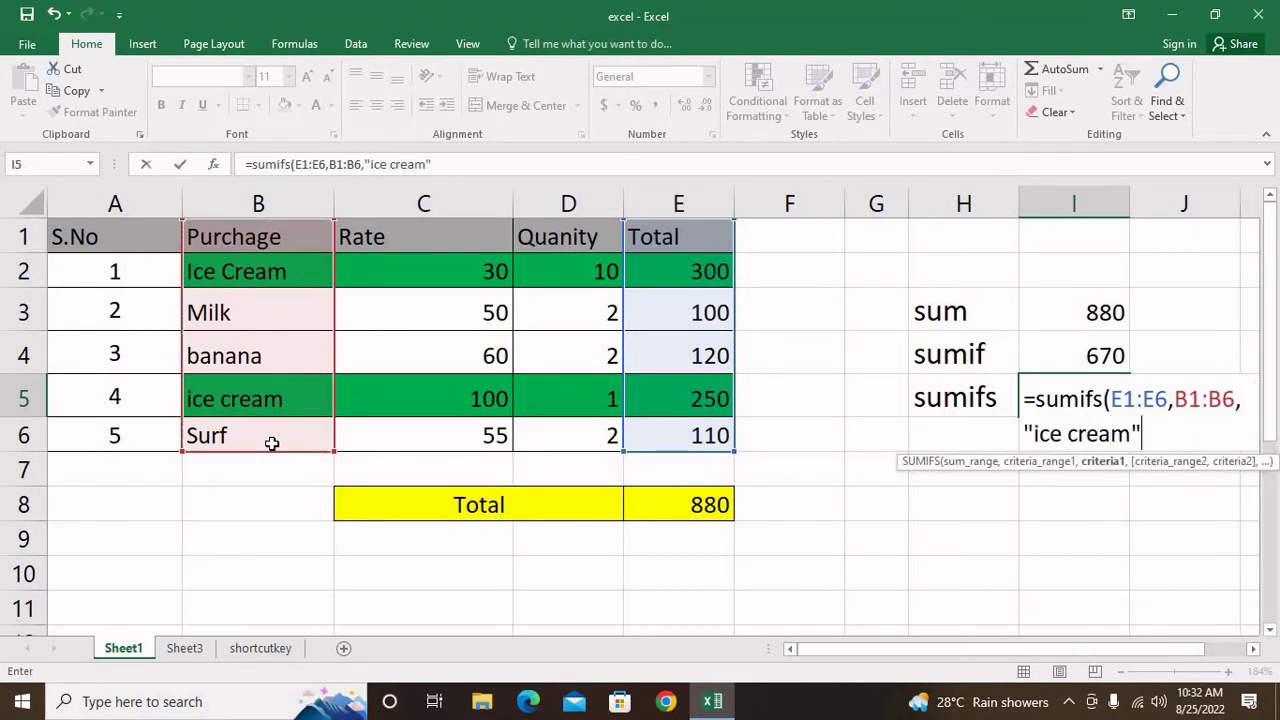
text(,)
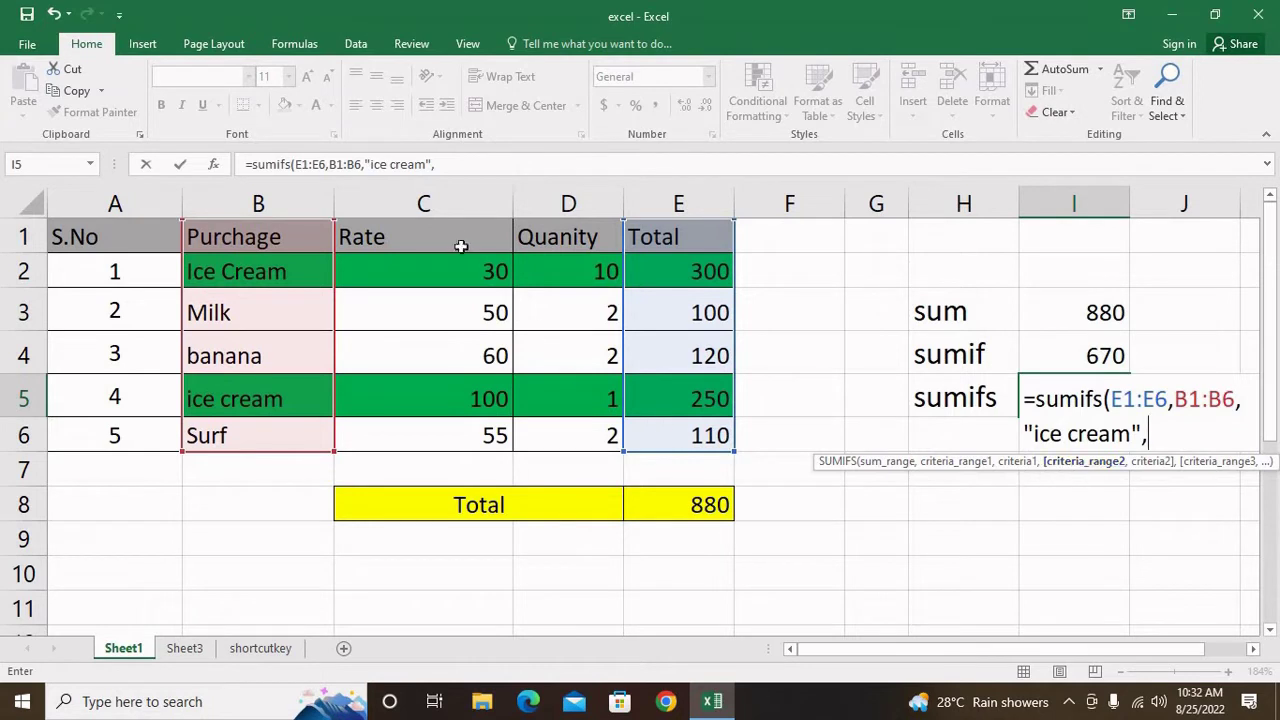
drag(460, 245, 453, 431)
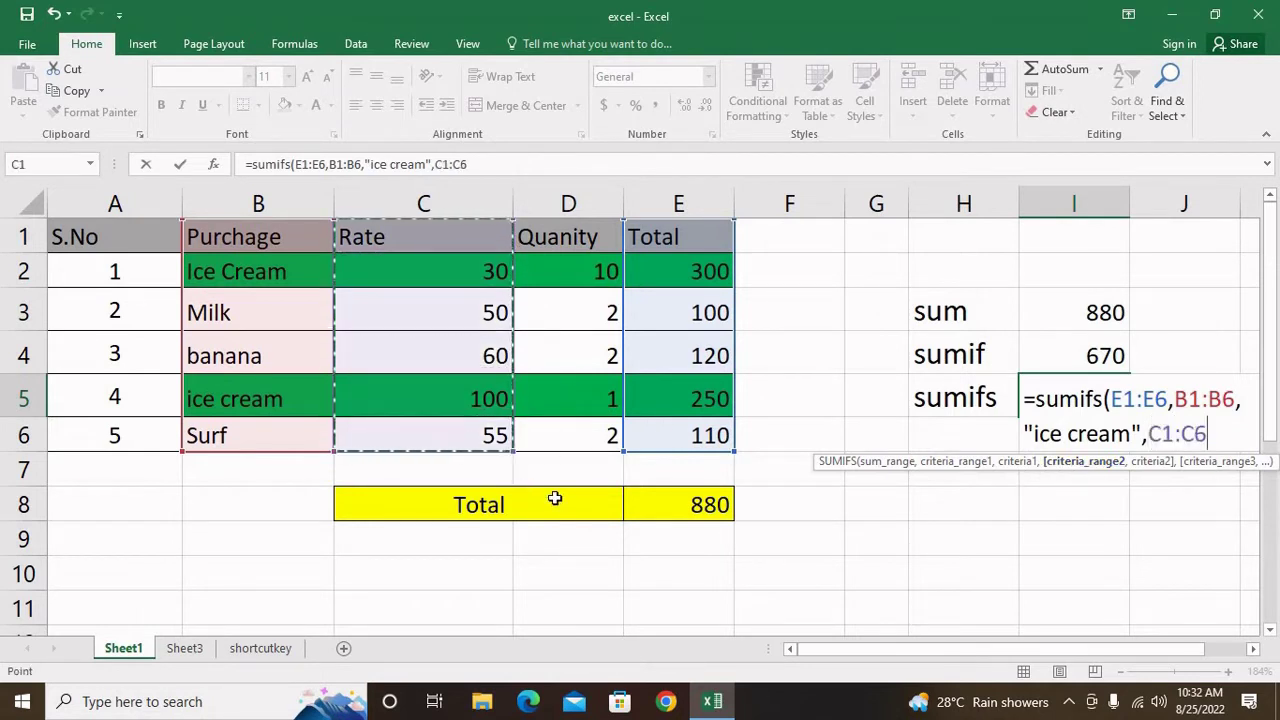
text(,')
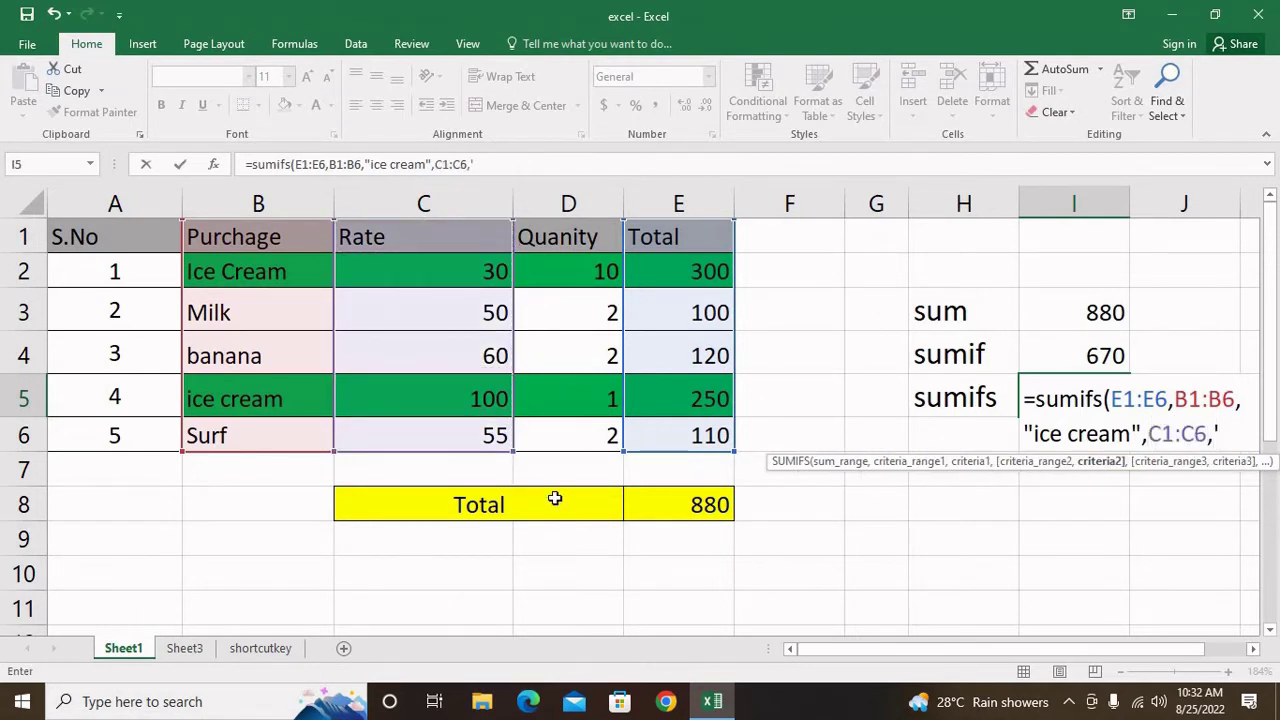
text(,)
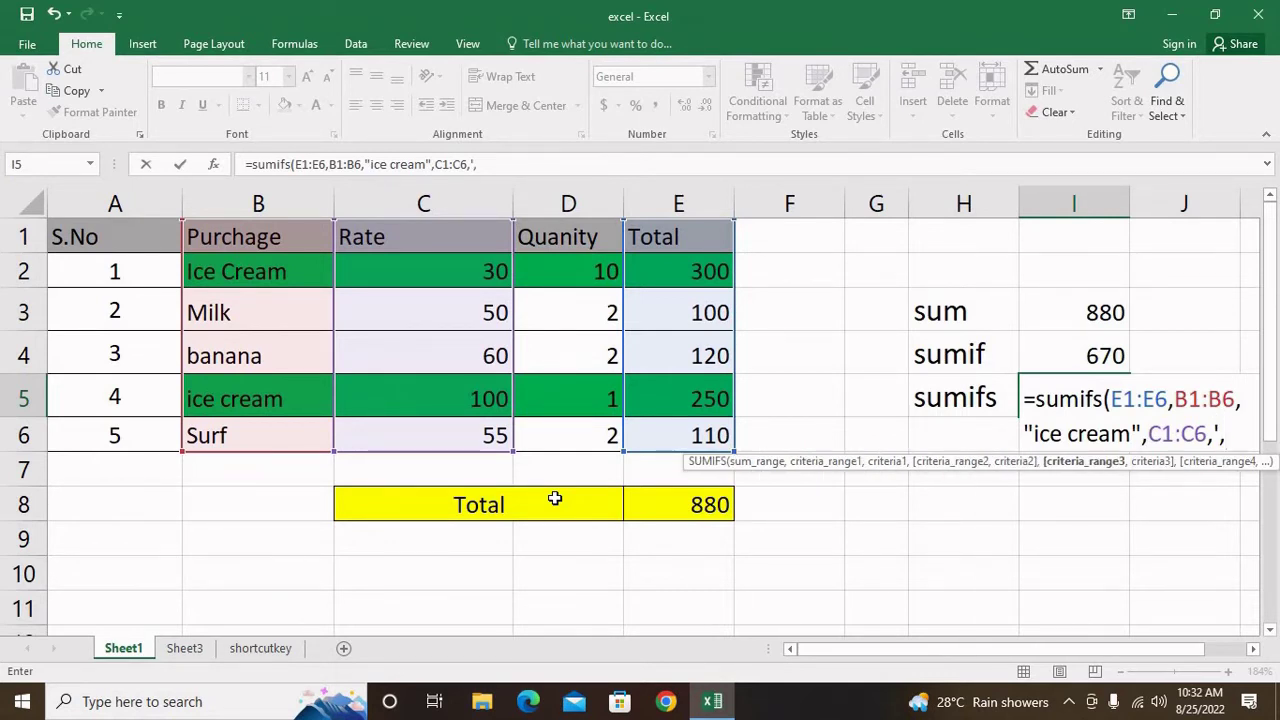
key(BackSpace)
key(BackSpace)
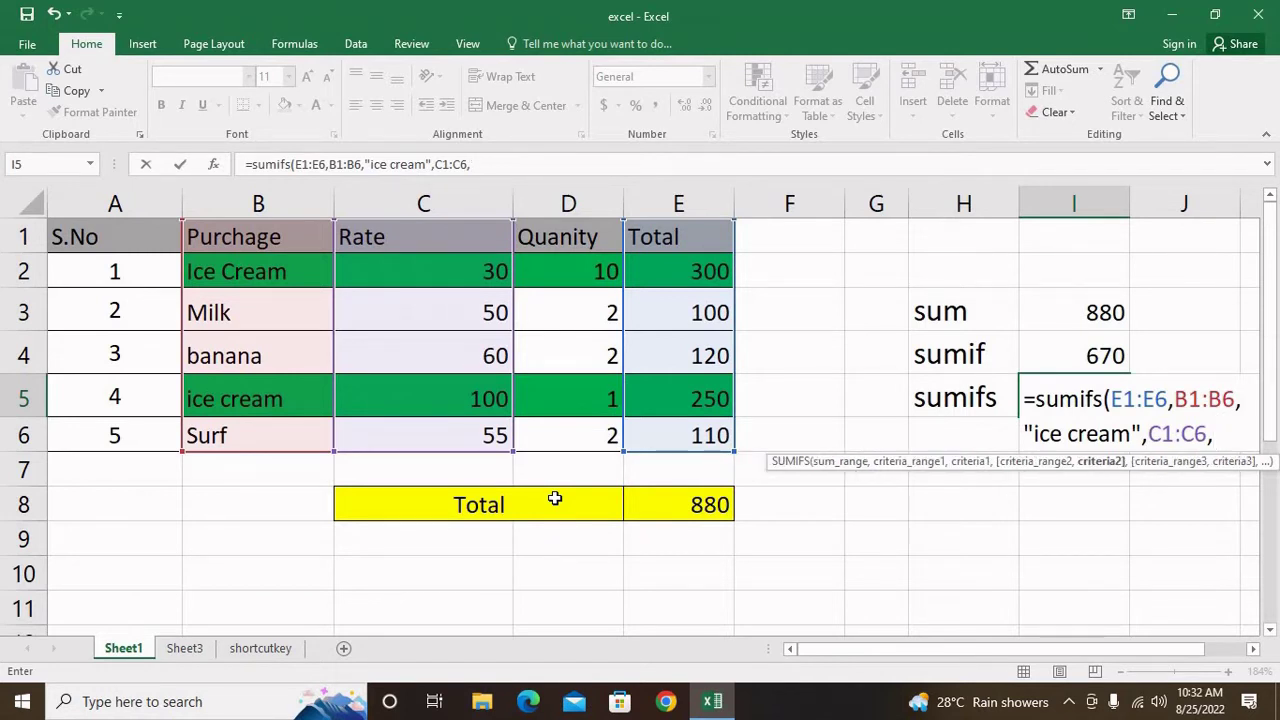
text(">3)
text(0)
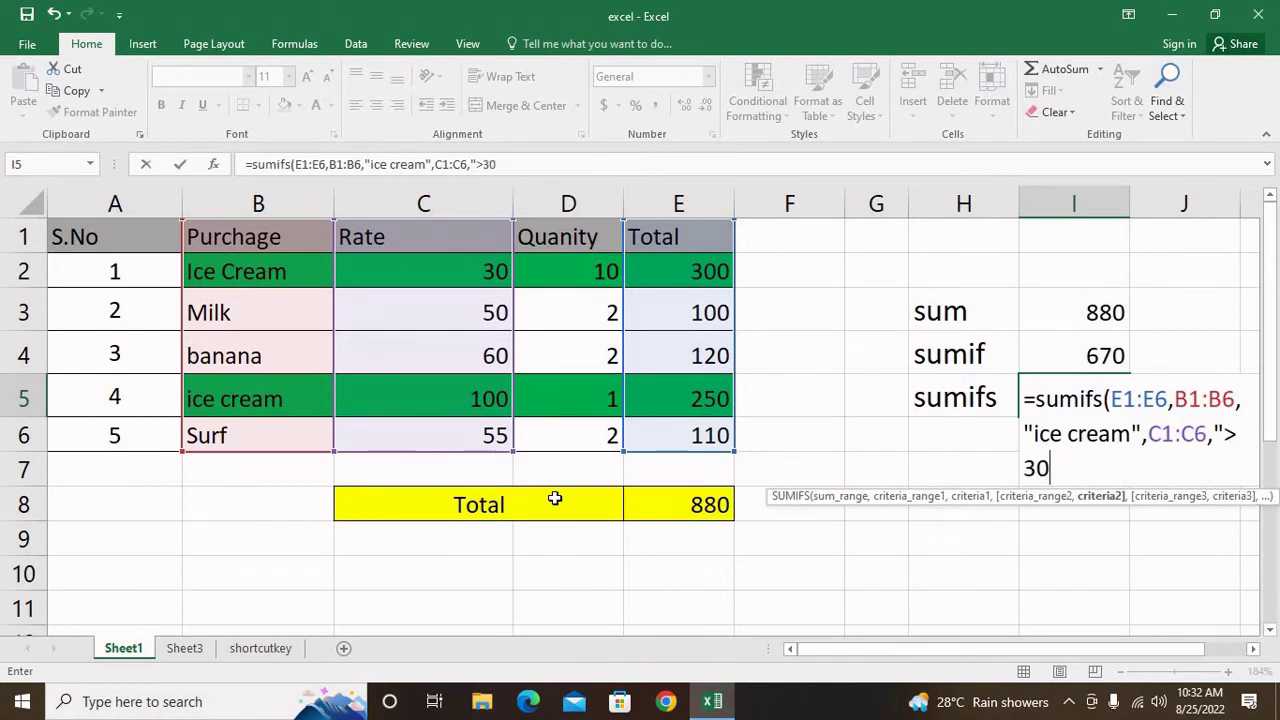
text("))
key(Return)
key(Up)
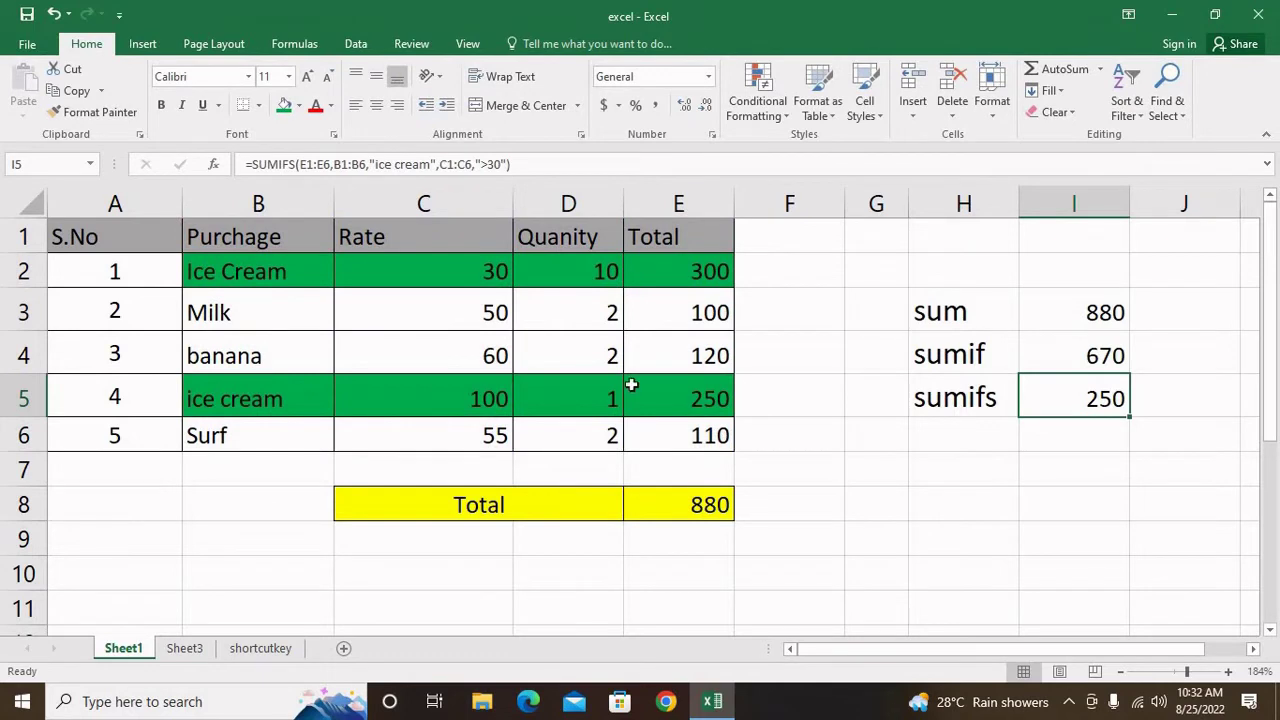
click(477, 262)
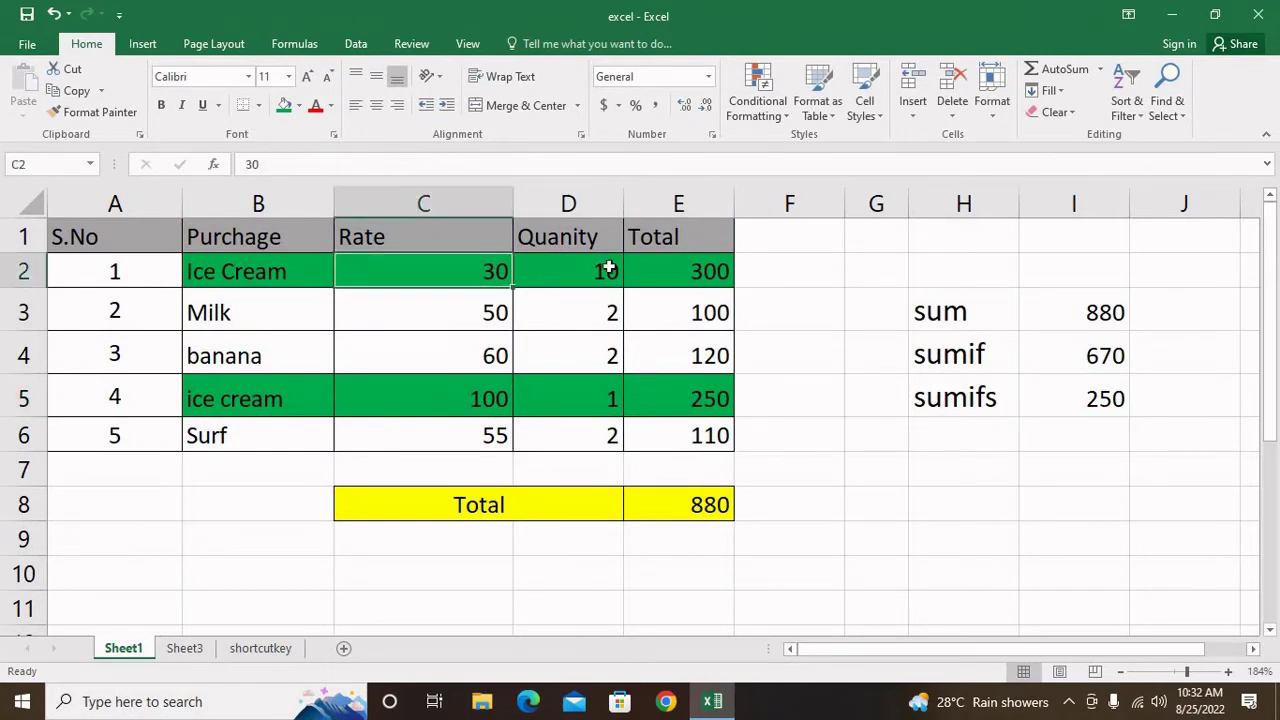
click(694, 270)
click(471, 400)
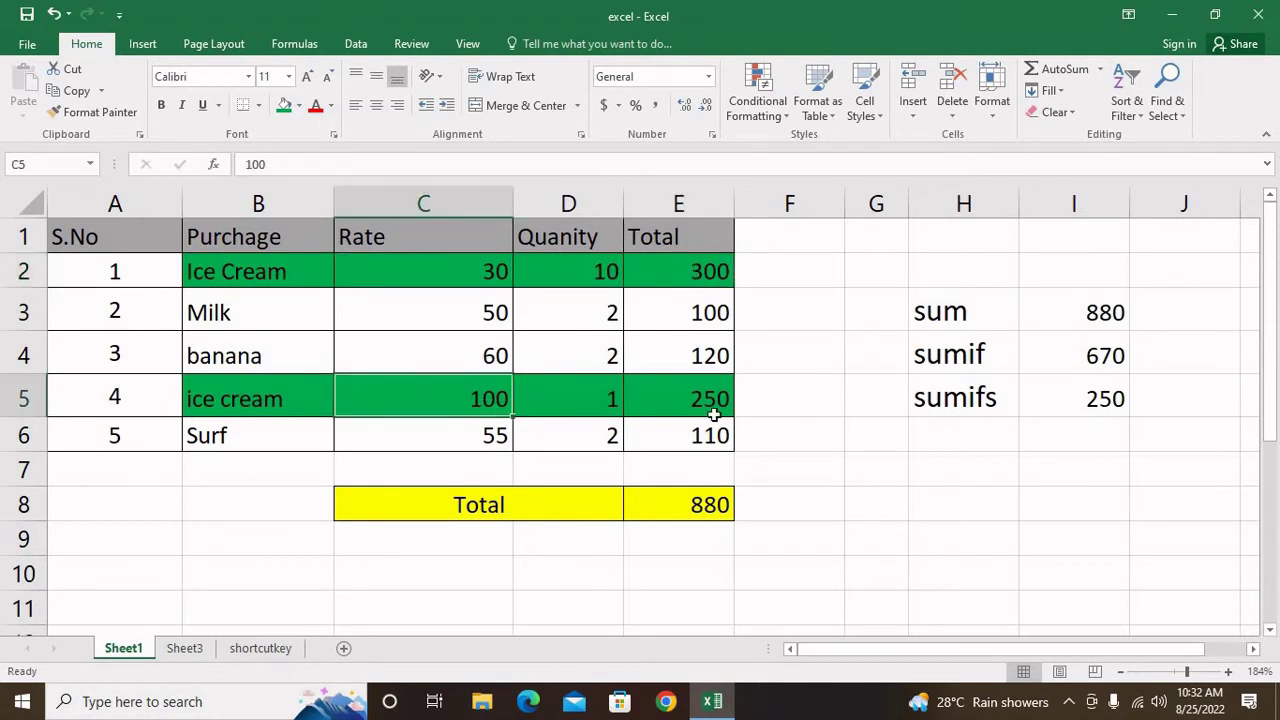
drag(443, 397, 676, 405)
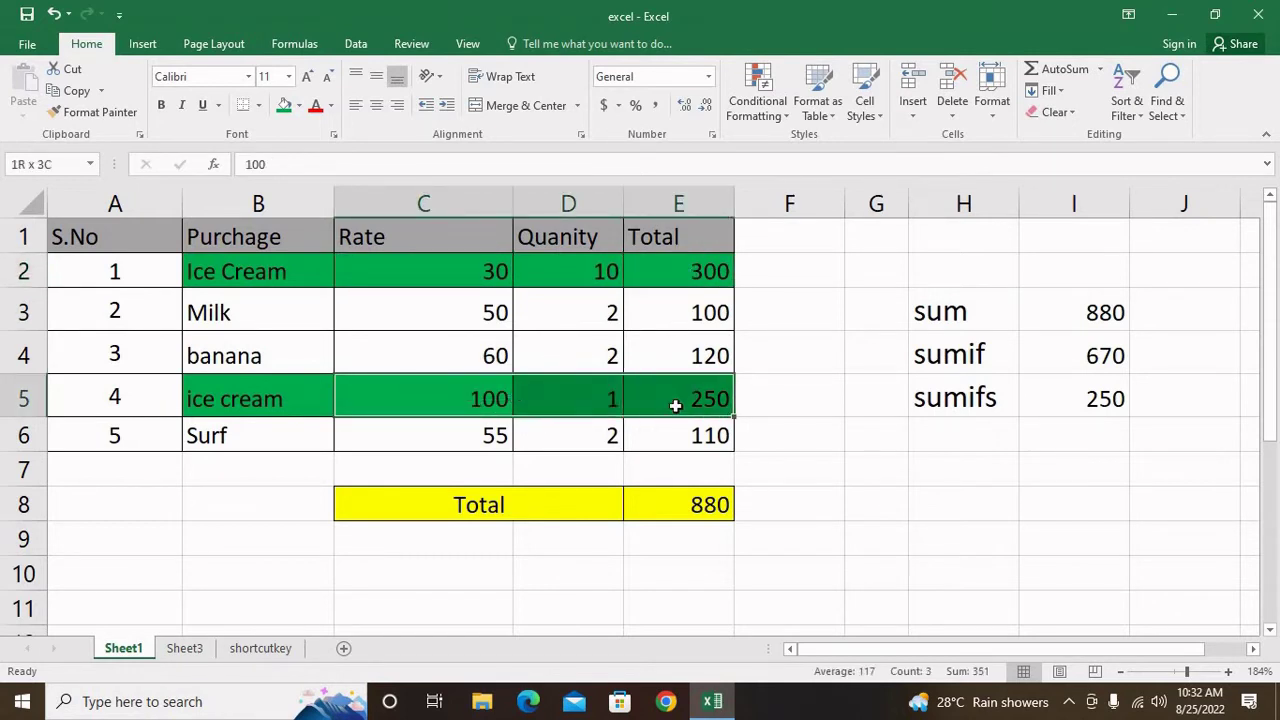
click(277, 400)
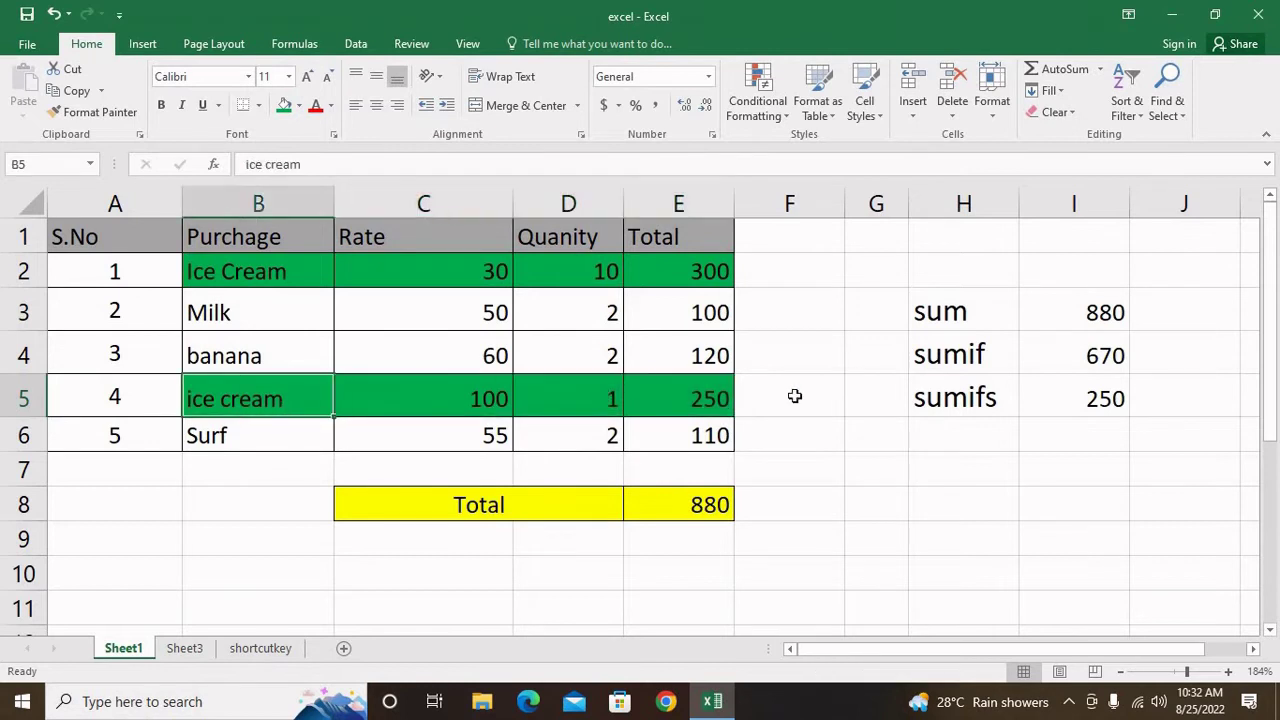
click(1083, 392)
double_click(1083, 395)
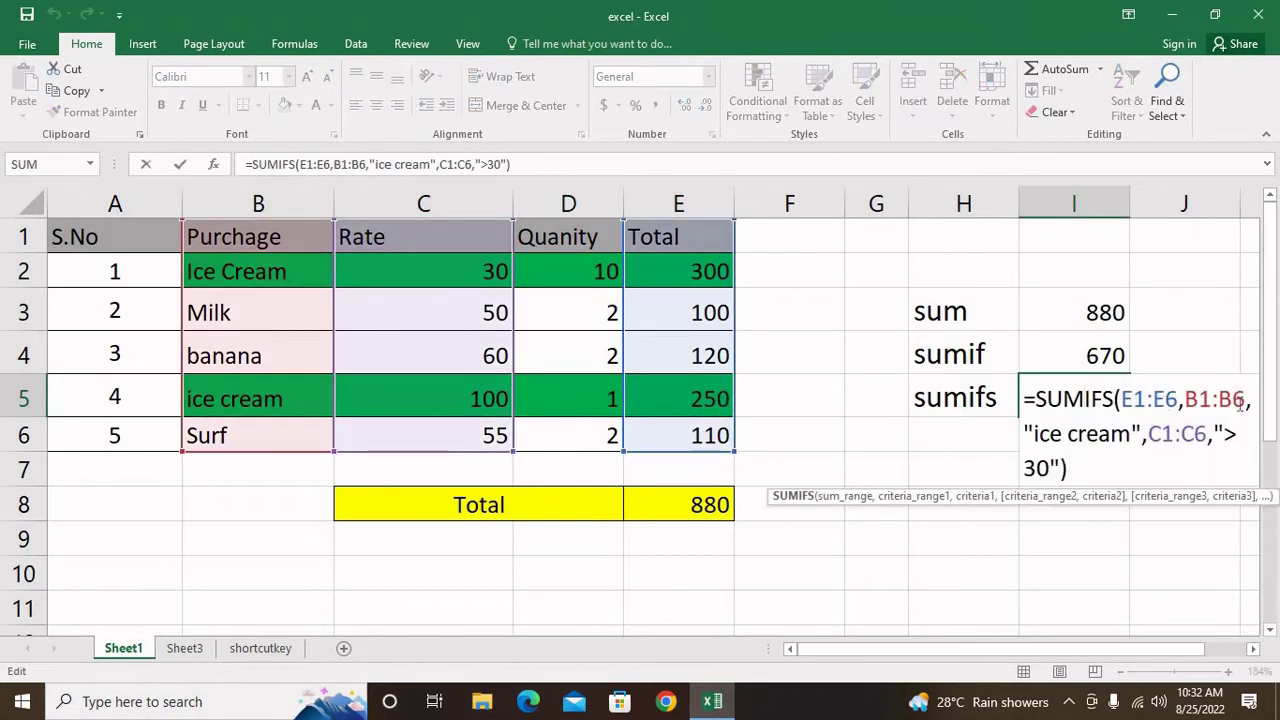
drag(1165, 400, 1252, 400)
drag(1024, 434, 1132, 434)
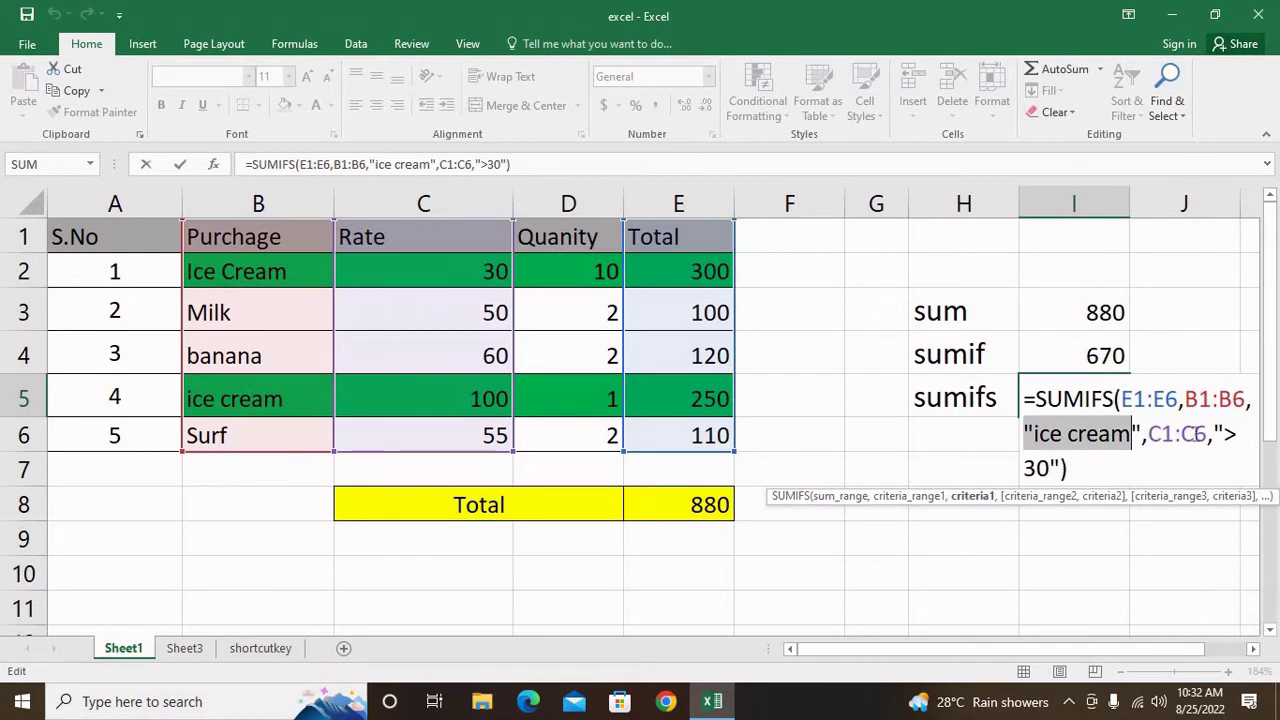
drag(1146, 434, 1236, 434)
drag(960, 469, 1074, 469)
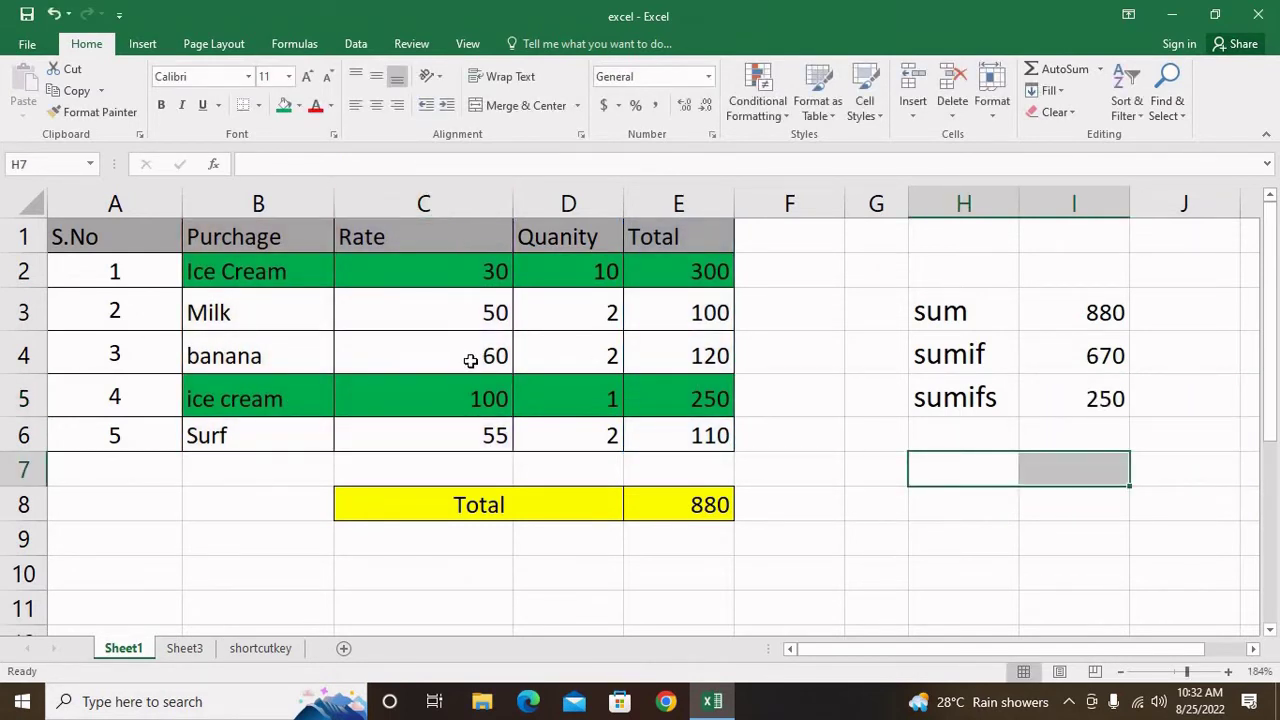
click(479, 408)
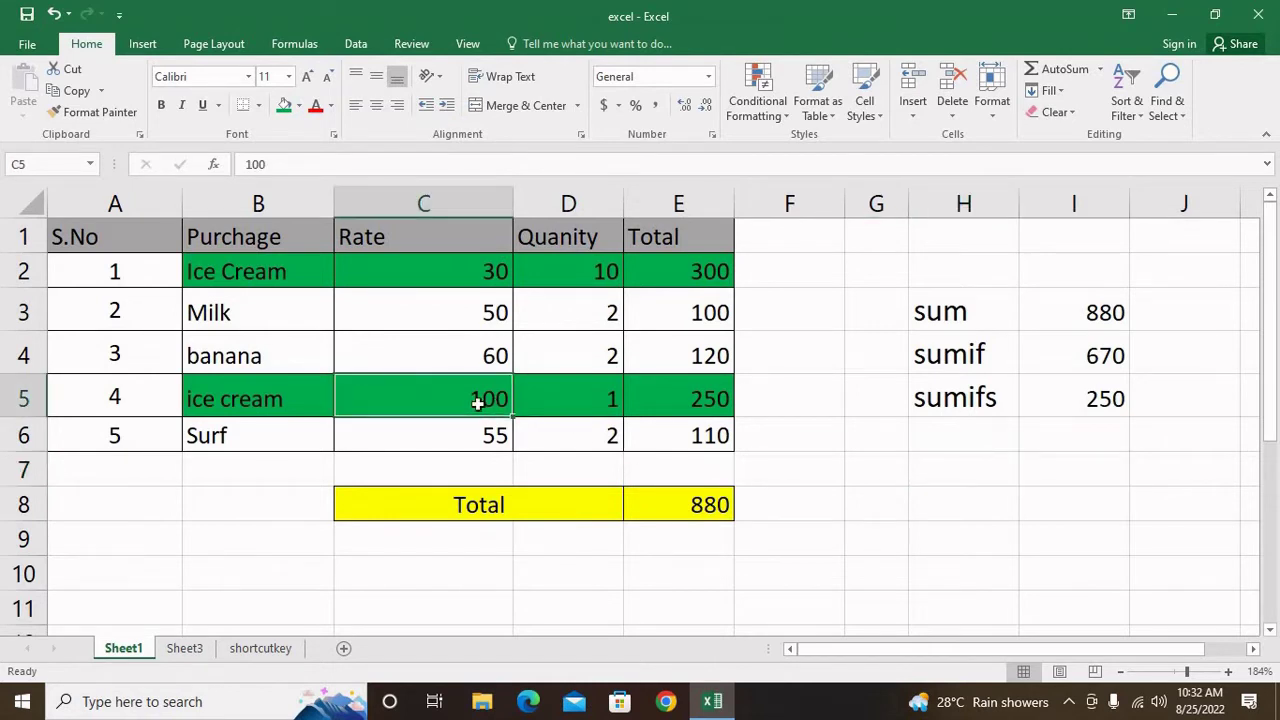
drag(260, 400, 723, 403)
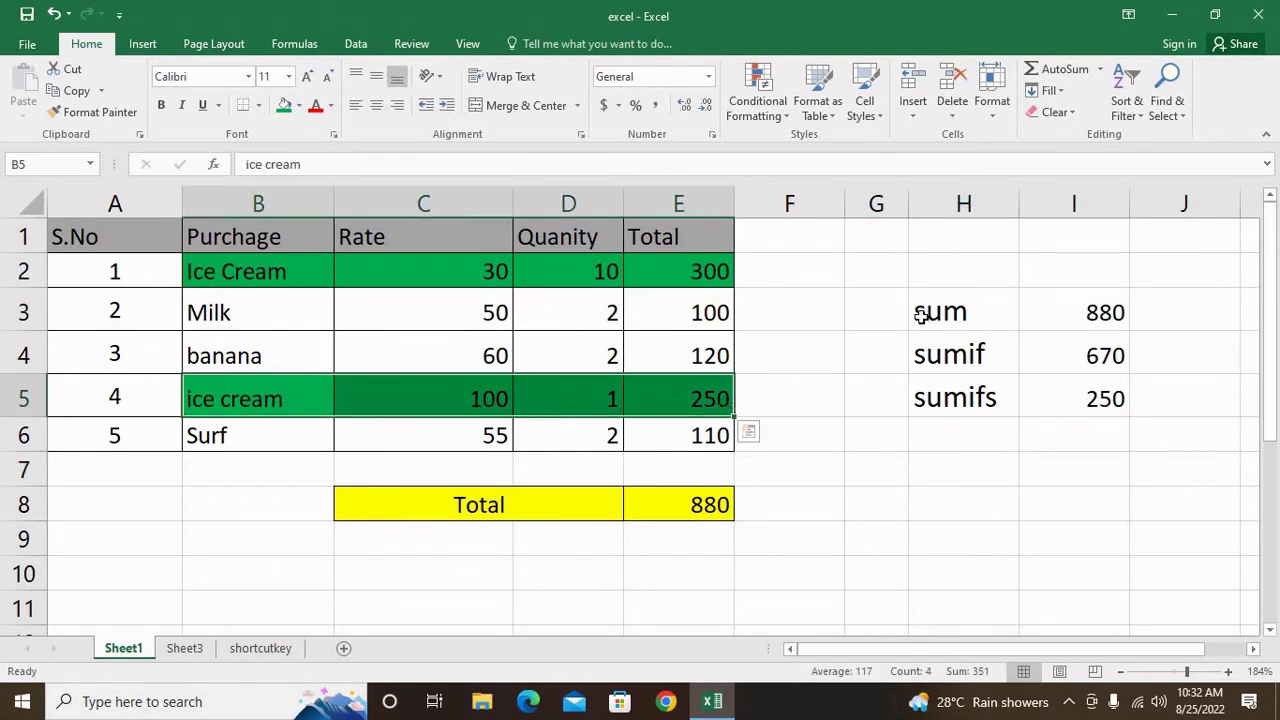
mouse_move(934, 310)
mouse_down()
mouse_move(1118, 427)
mouse_move(1128, 406)
mouse_up()
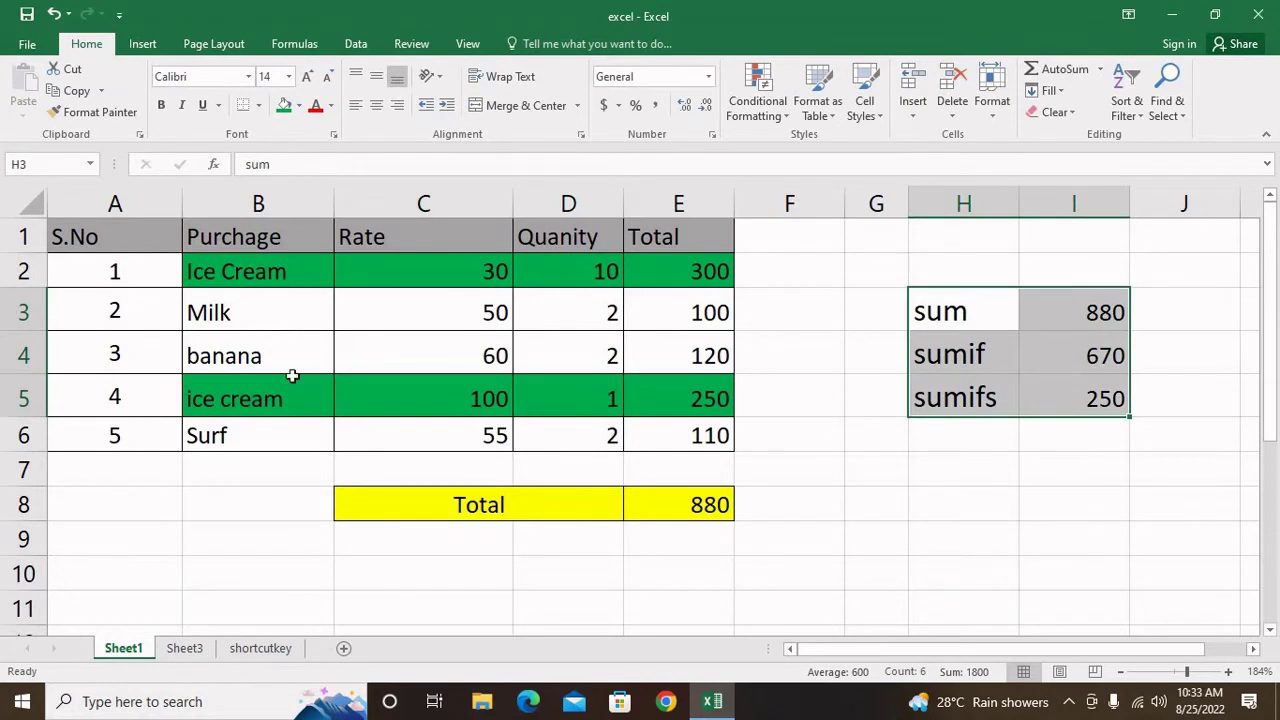
click(985, 435)
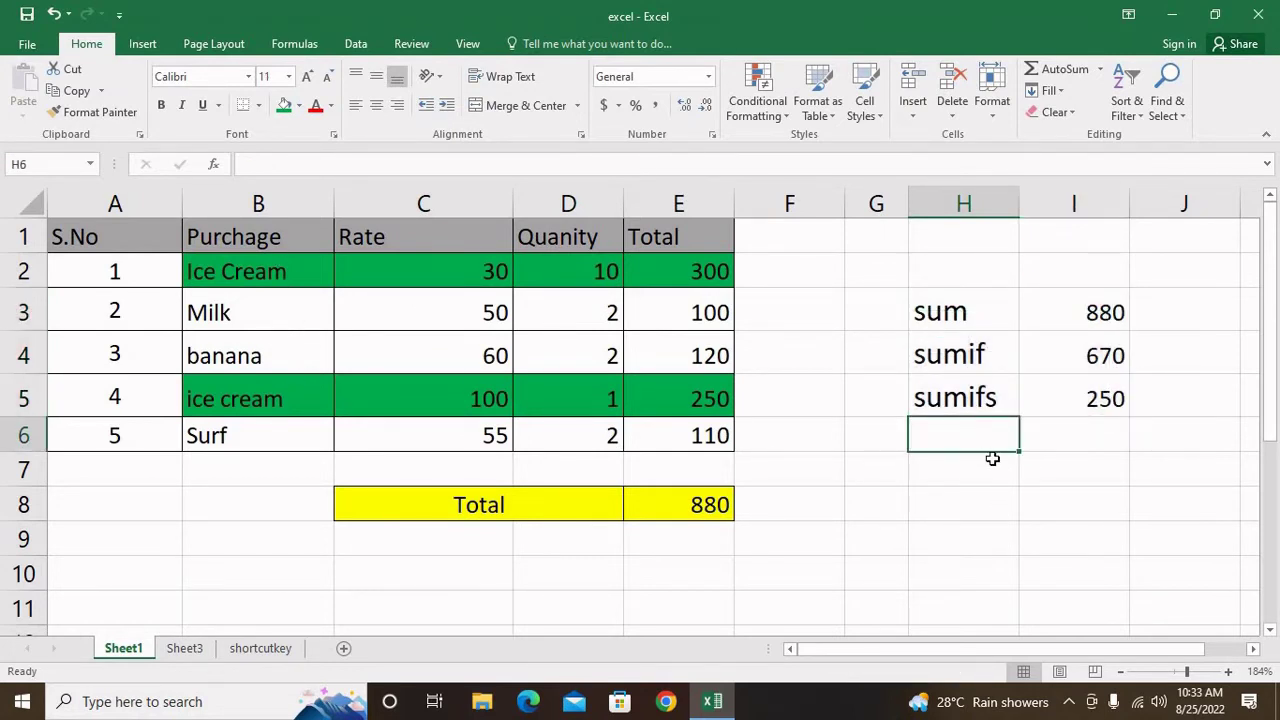
text(=)
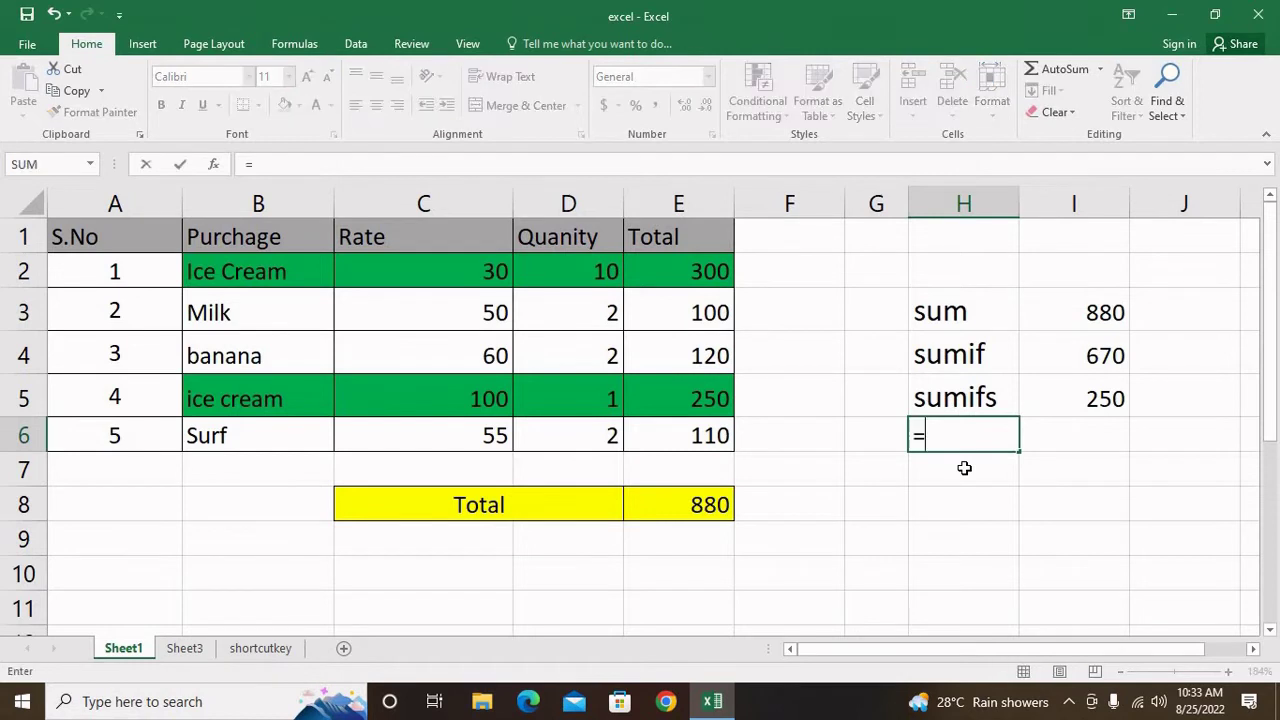
text(su)
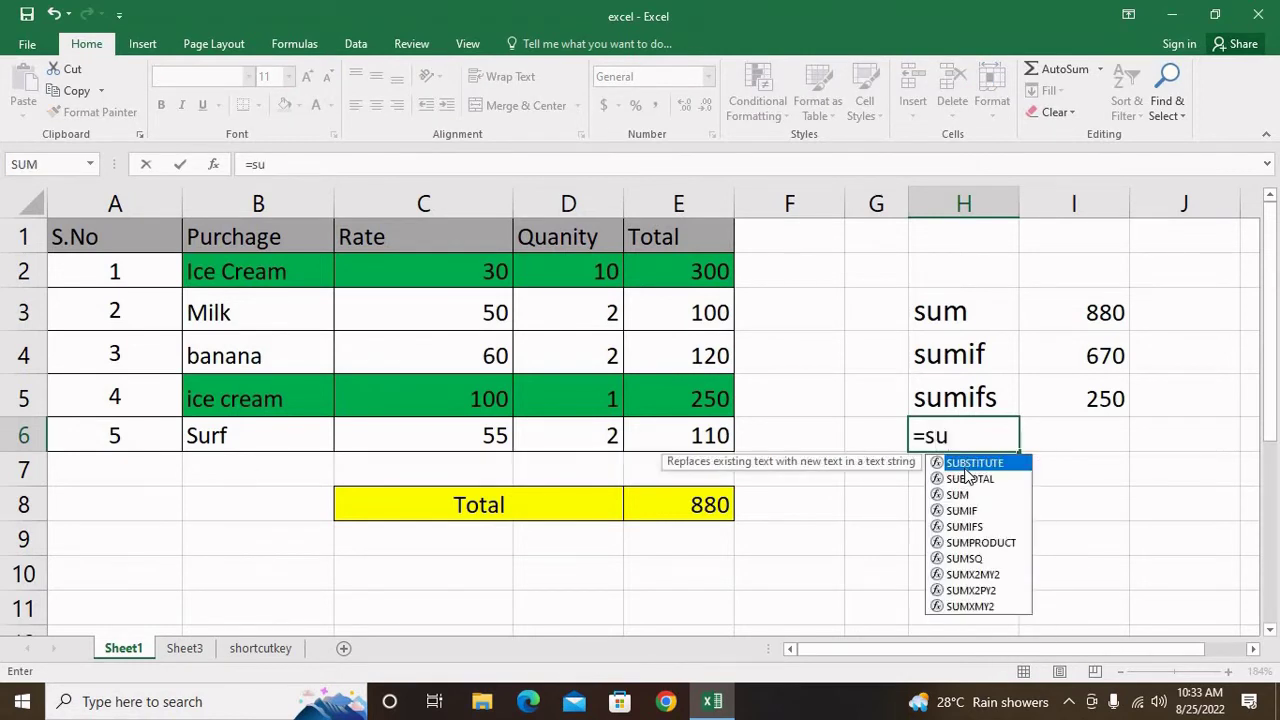
key(Escape)
key(Up)
key(Left)
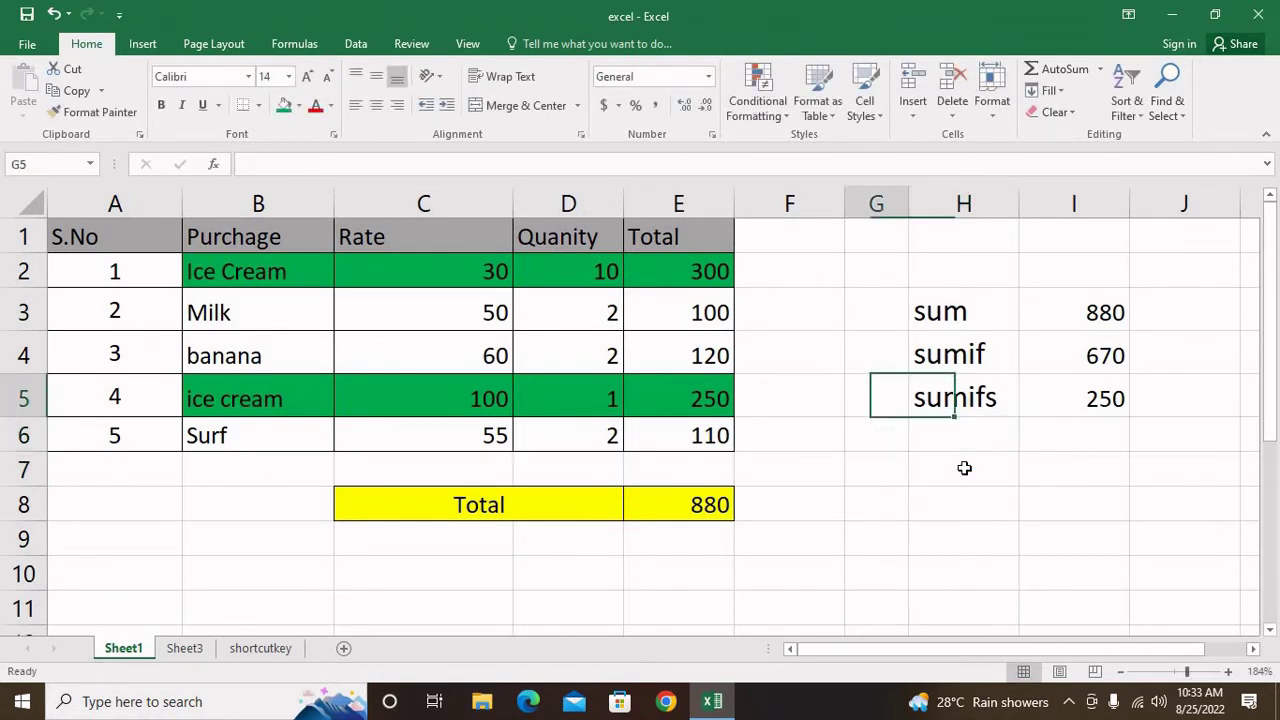
key(Left)
key(Left)
key(Left)
key(Left)
key(Left)
key(Left)
Step: Copy 'ice cream' from B5 over Milk in B3
key(Right)
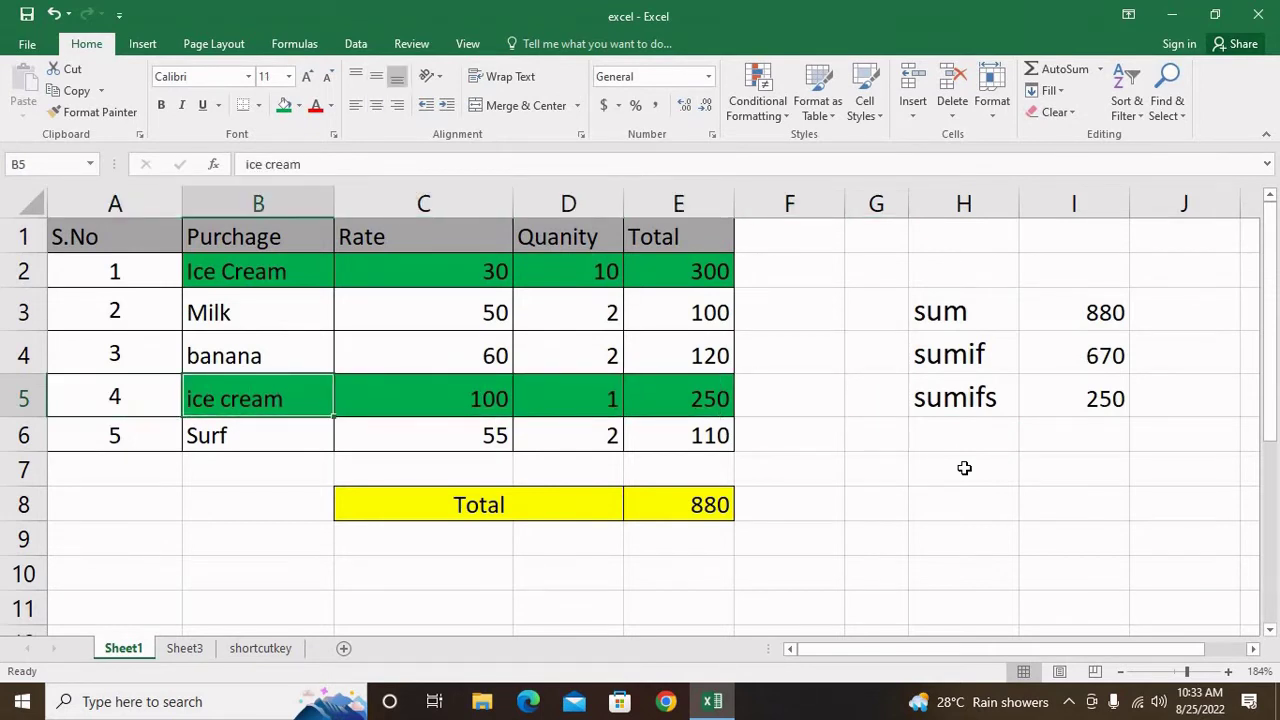
key(ctrl+c)
key(Up)
key(Up)
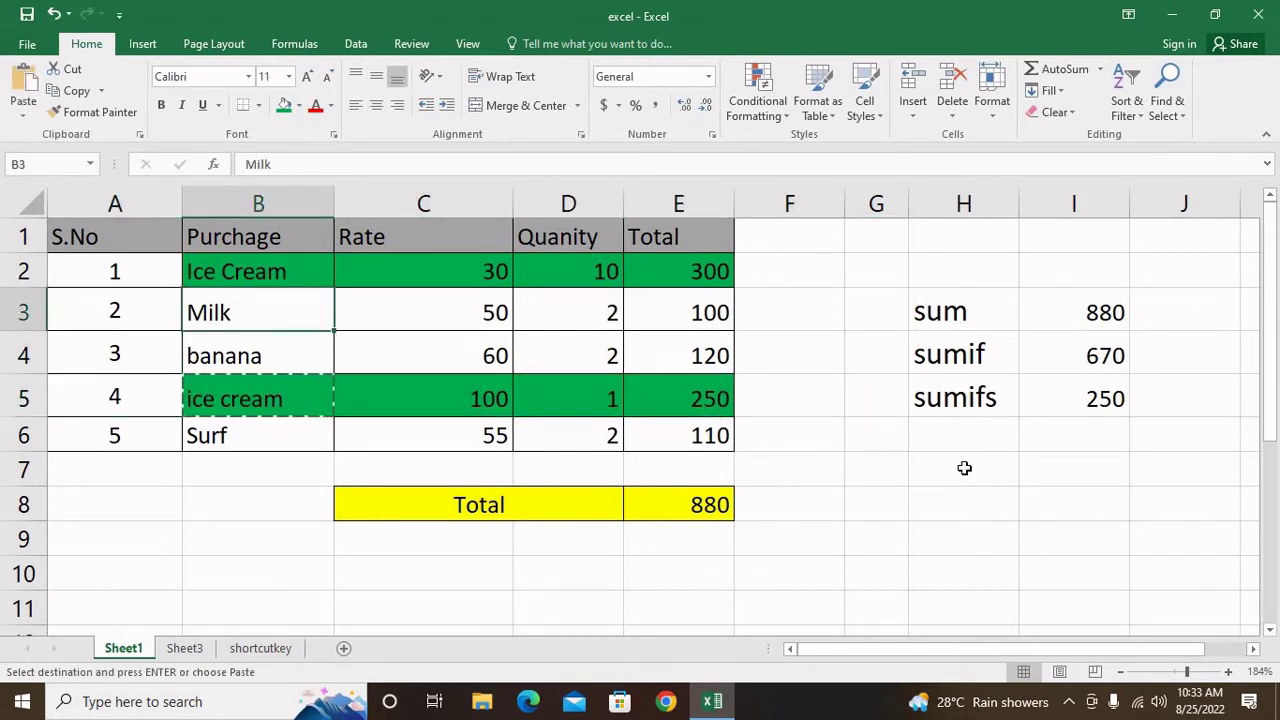
key(ctrl+v)
key(Right)
key(Down)
Step: Add the label 'sumifs' in H6 below the other result labels
key(Right)
key(Right)
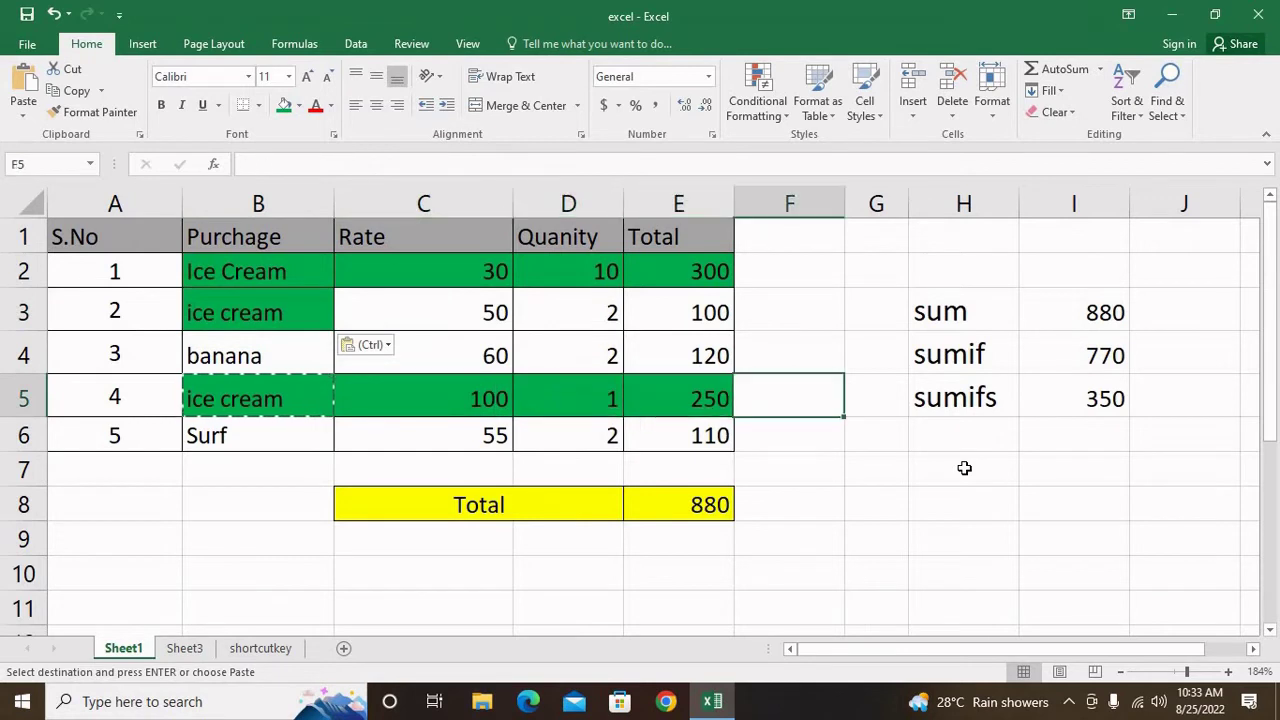
key(Right)
key(Right)
key(Down)
text(s)
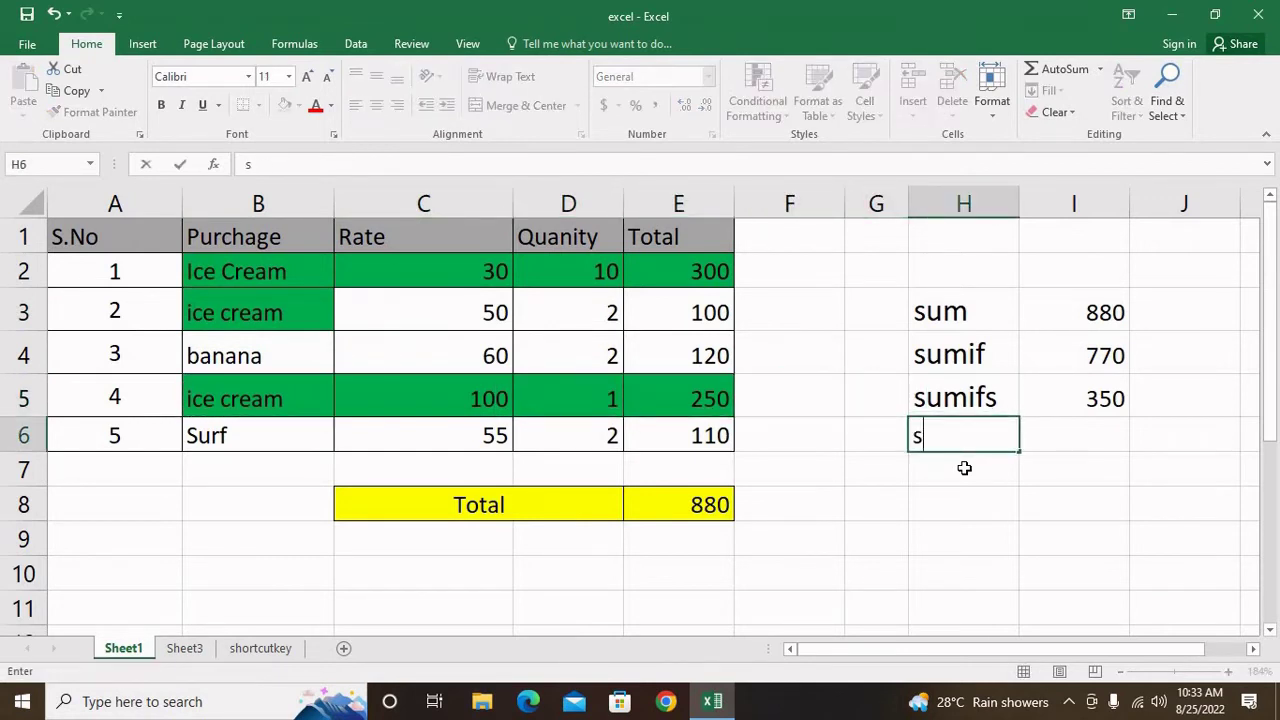
text(umifs)
key(ctrl+Return)
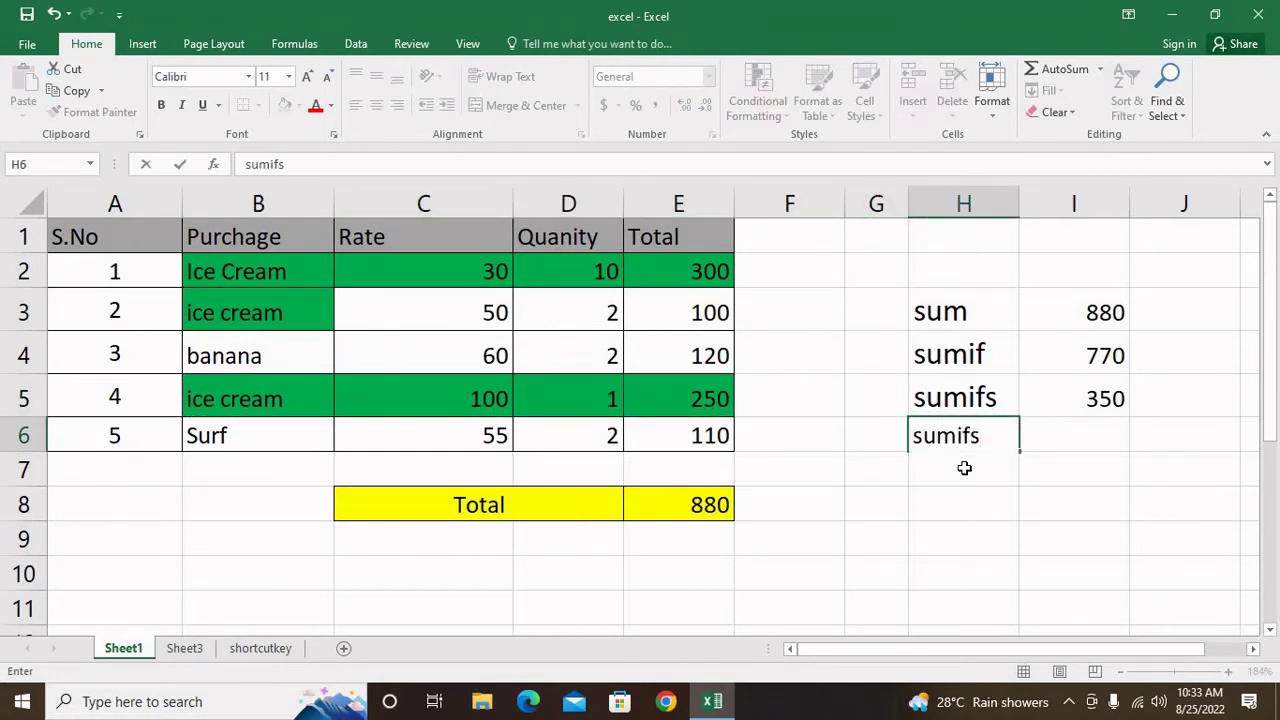
Step: Start a SUMIFS in I6 with sum range E2:E6 and criteria range B1:B6
key(Right)
text(=su)
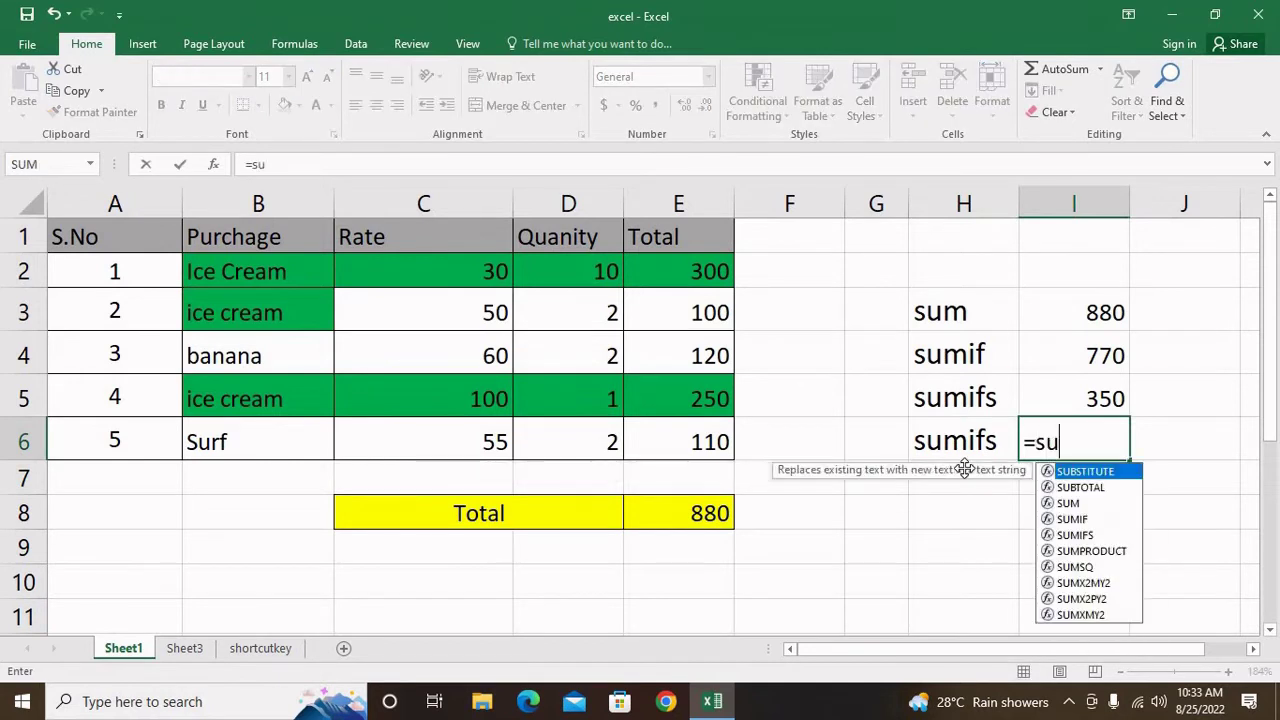
text(mifs9)
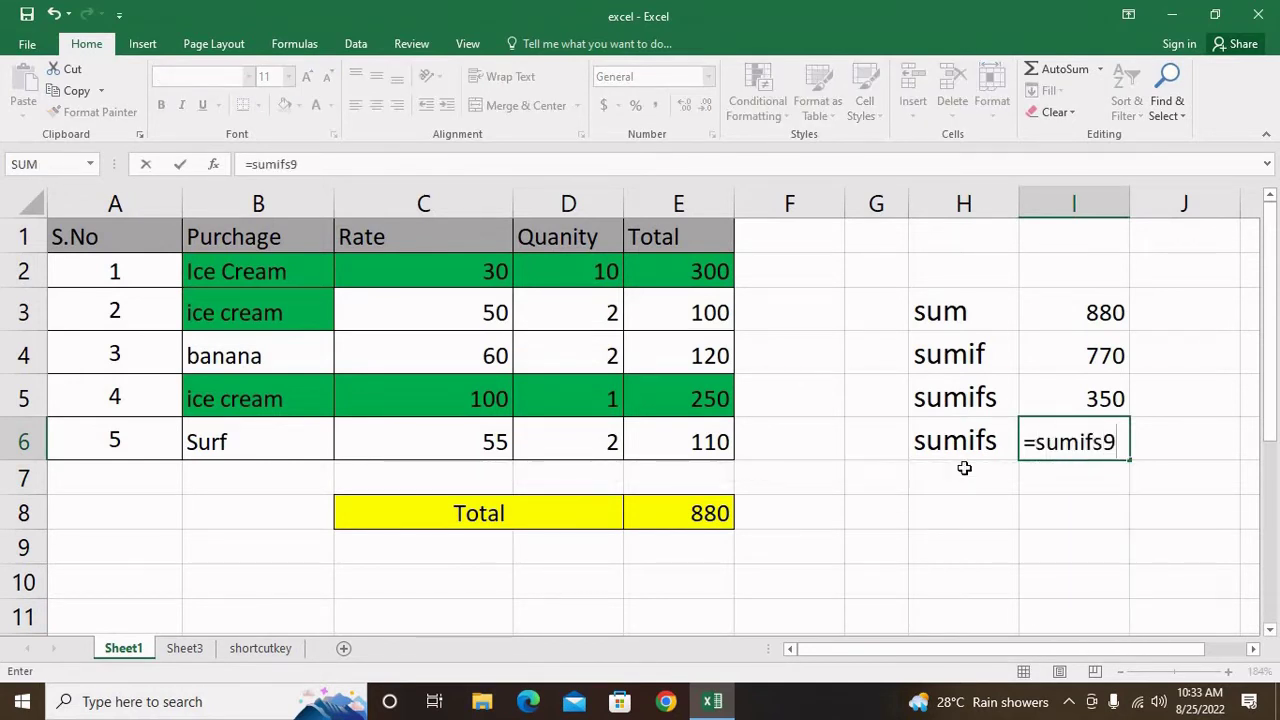
key(BackSpace)
text(()
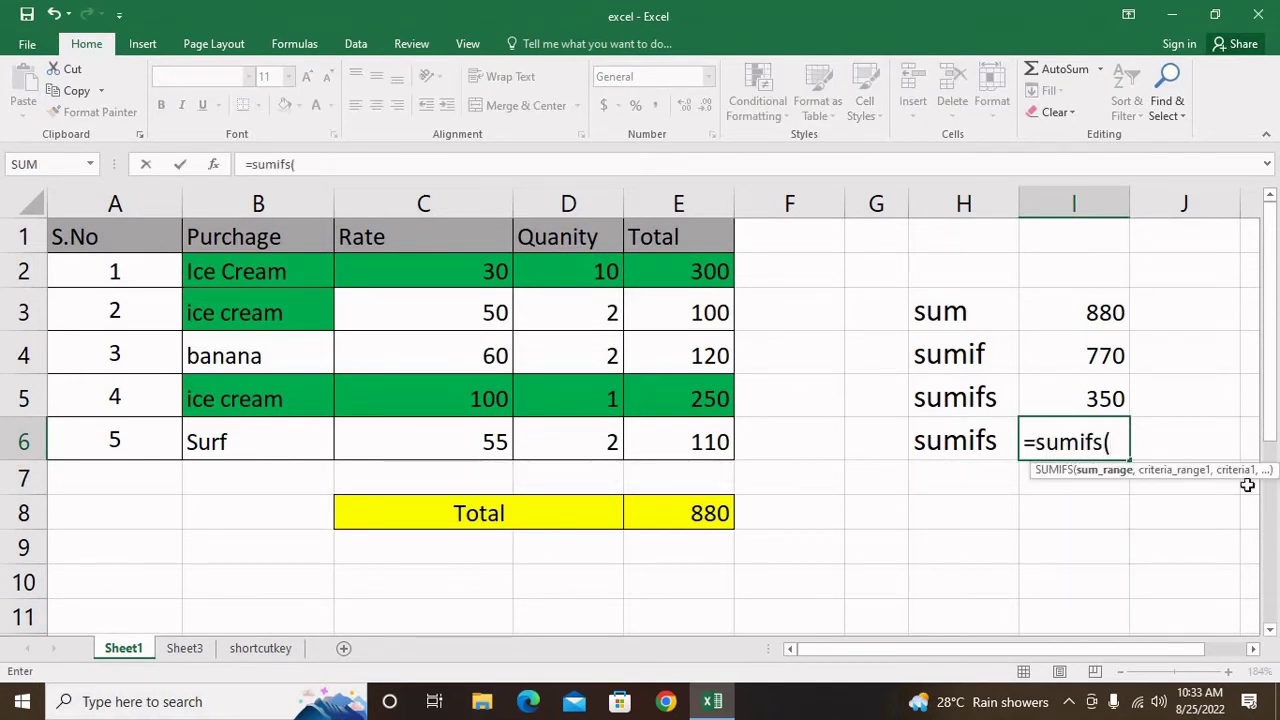
drag(703, 270, 677, 436)
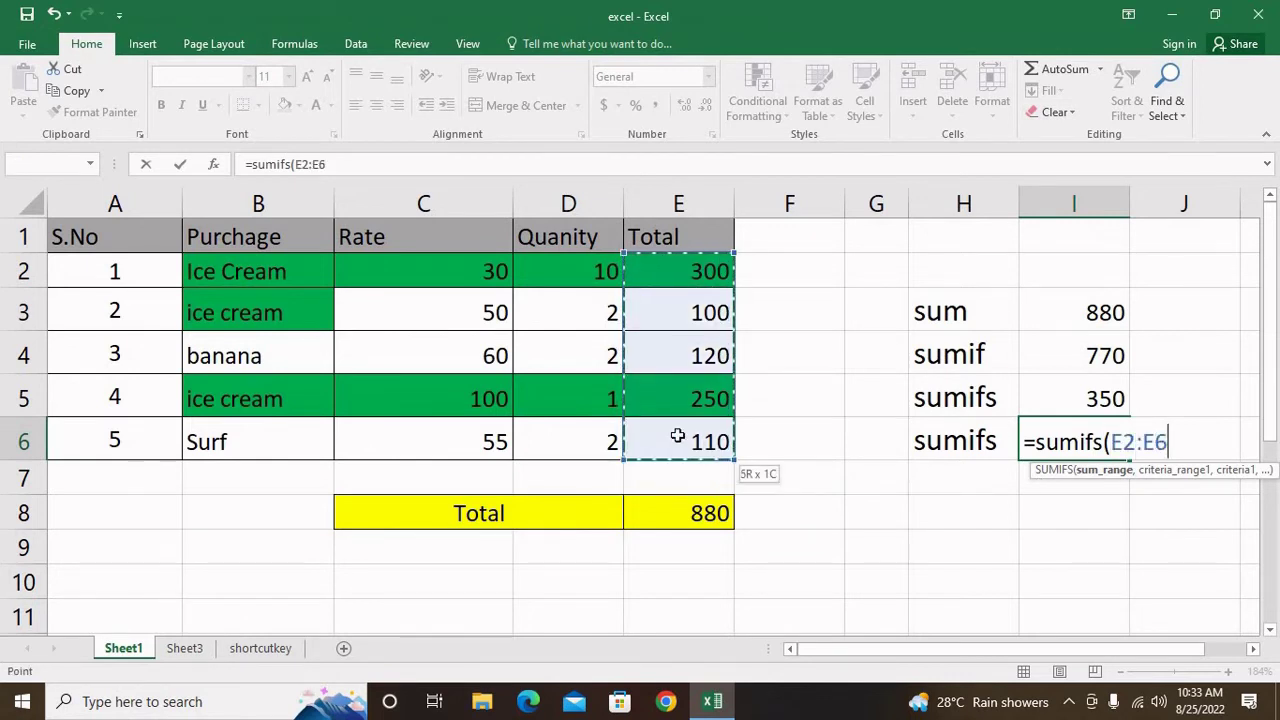
text(,)
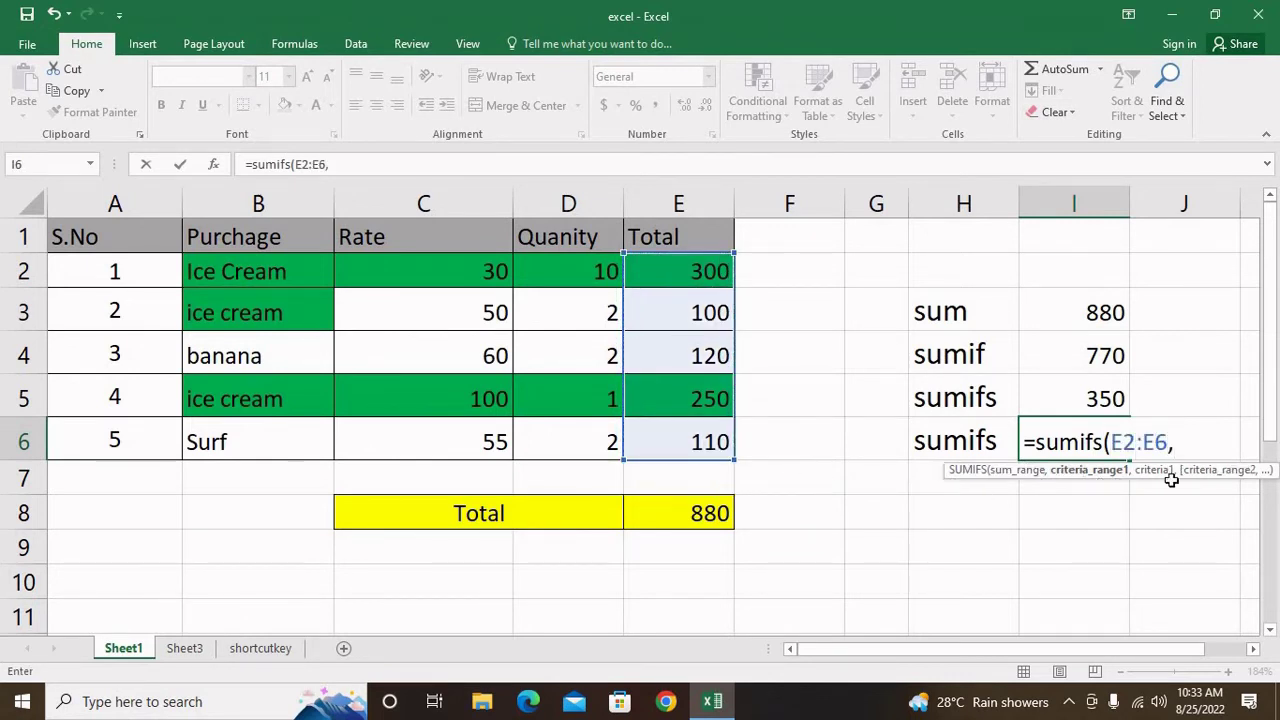
drag(253, 236, 261, 443)
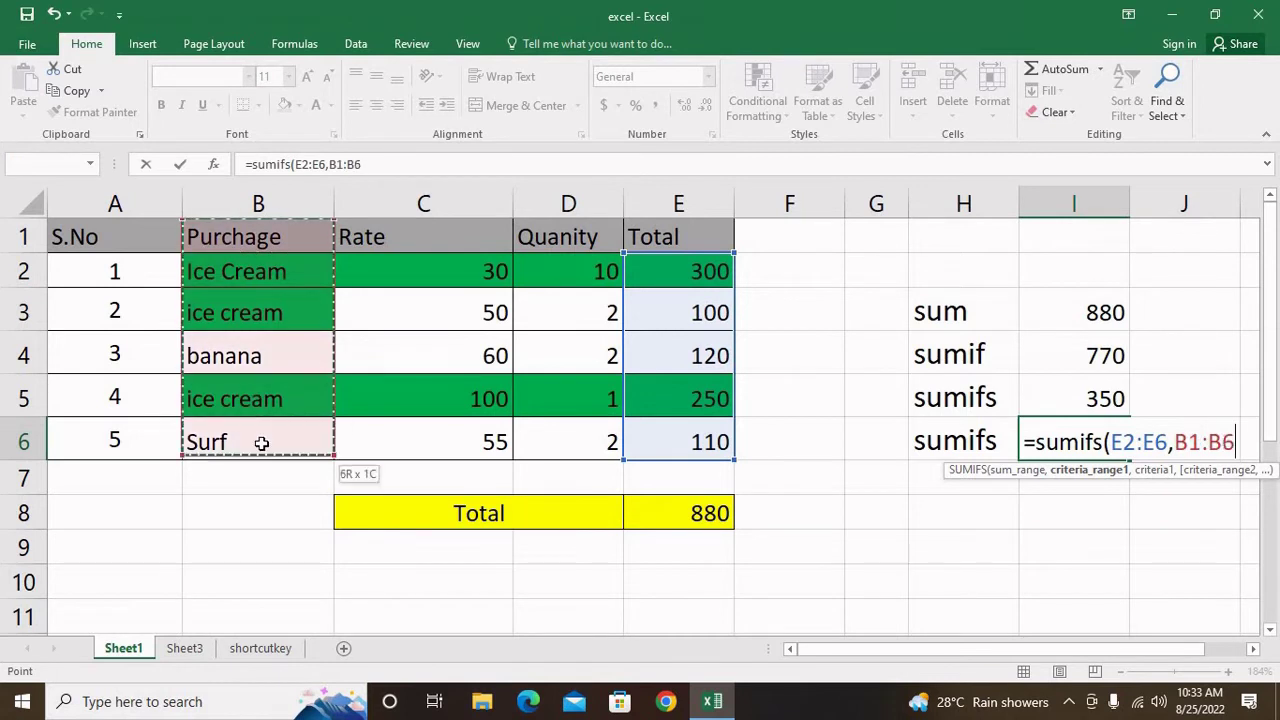
Step: Add criteria "ice cream" and D1:D6 ">50" to complete the I6 formula
text(,)
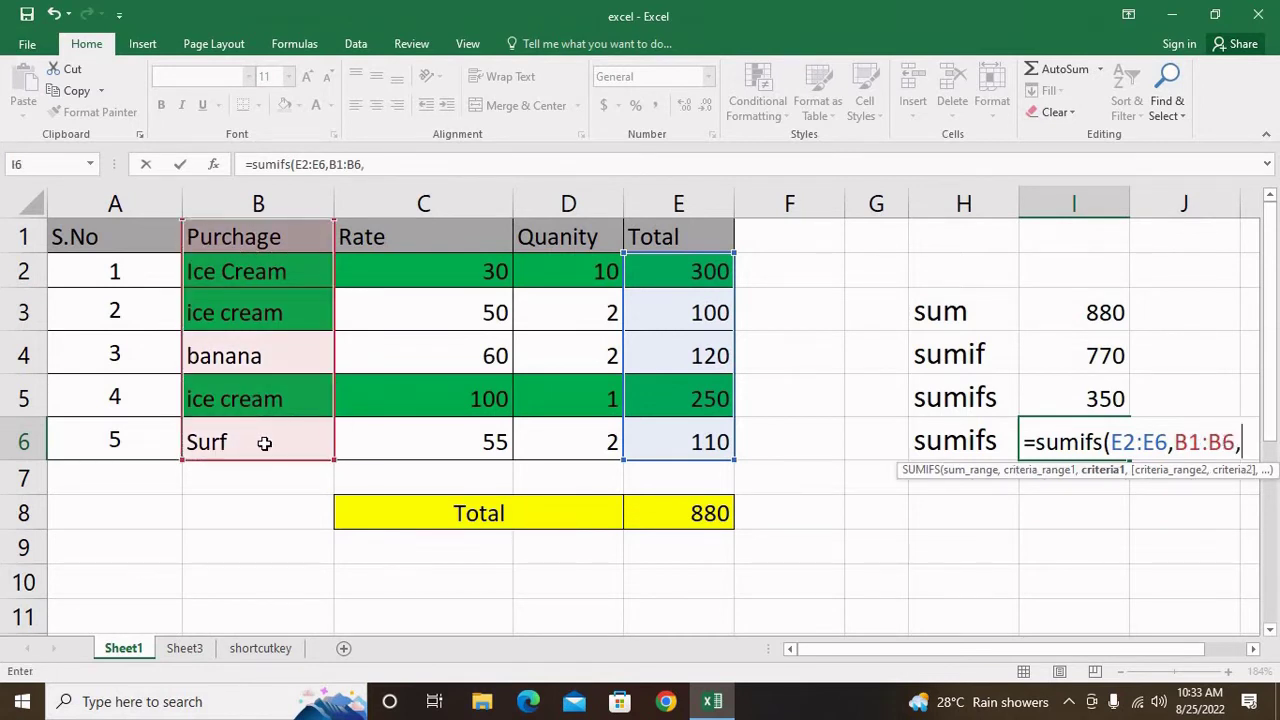
text(')
key(BackSpace)
text(icce c)
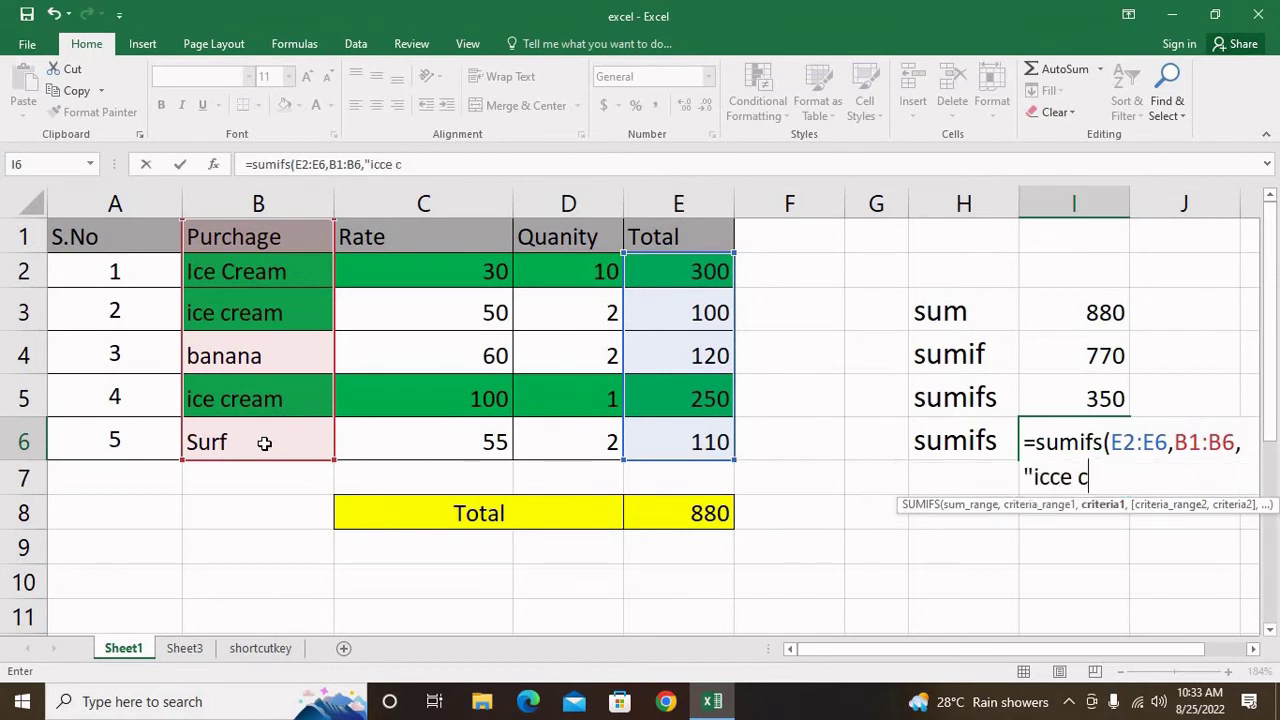
key(BackSpace)
key(BackSpace)
key(BackSpace)
key(BackSpace)
key(BackSpace)
text(e)
text( crae)
key(BackSpace)
key(BackSpace)
text(e)
text(am)
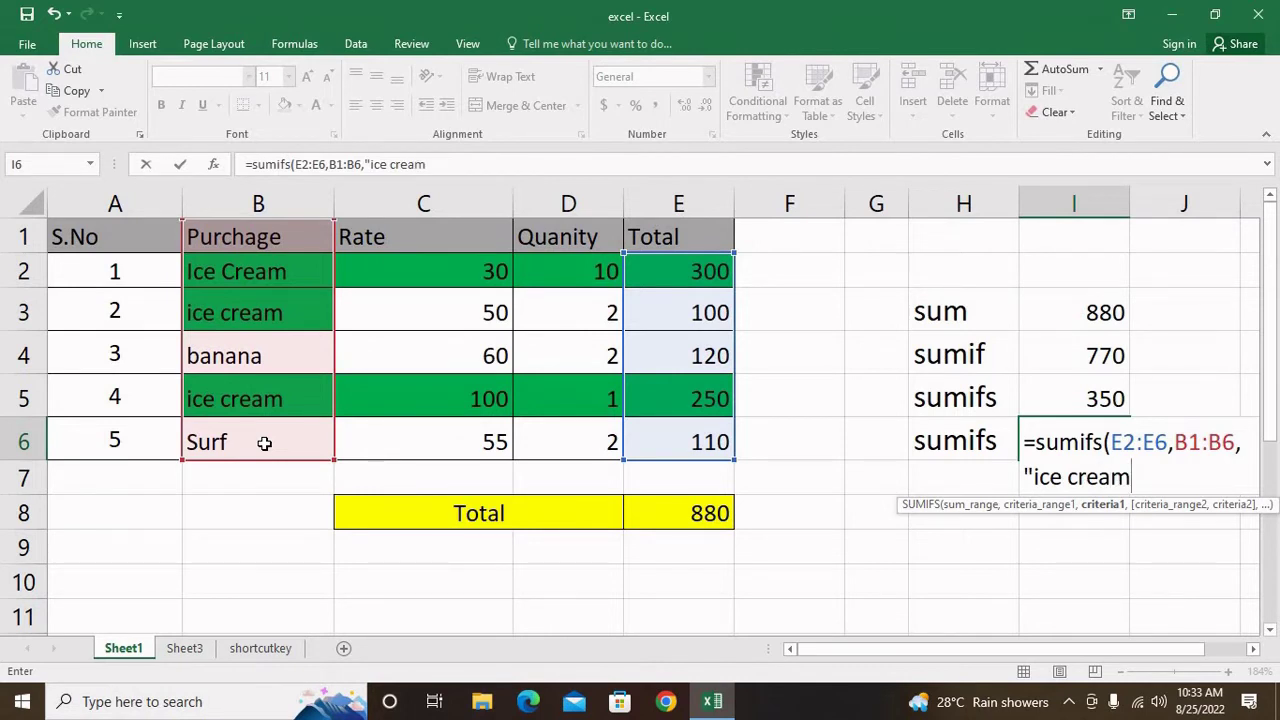
text(",)
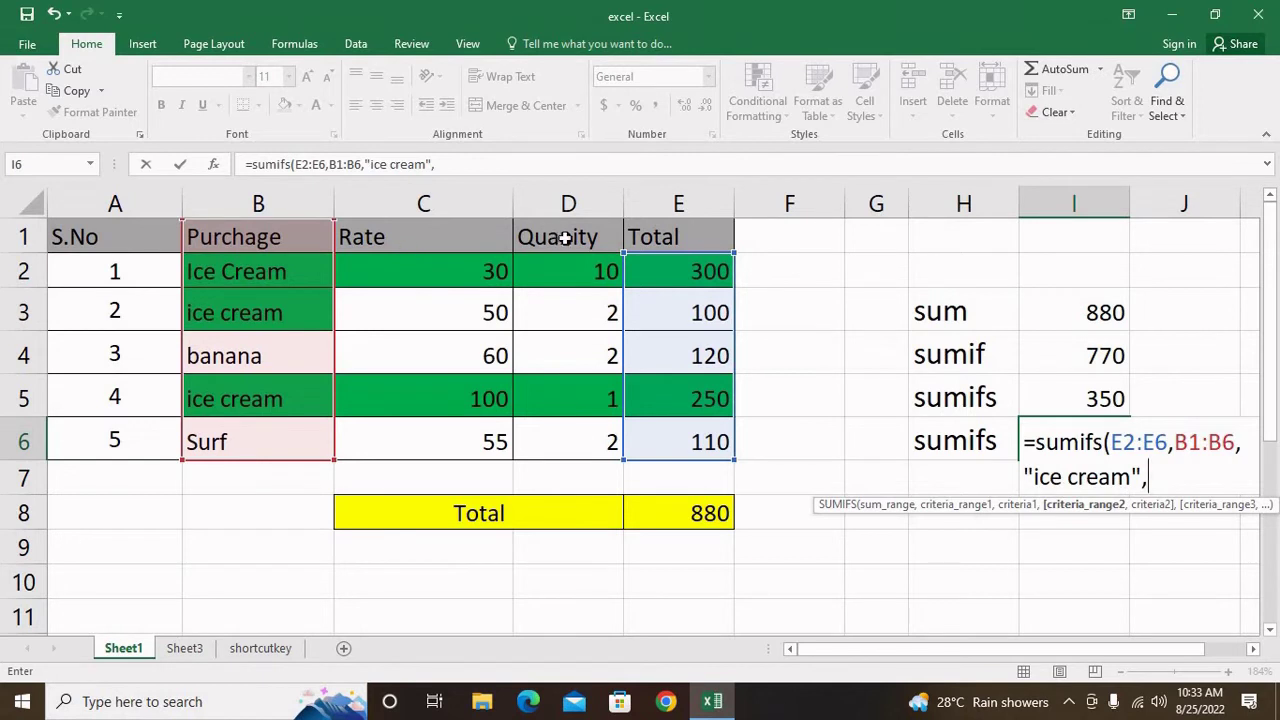
drag(566, 237, 585, 445)
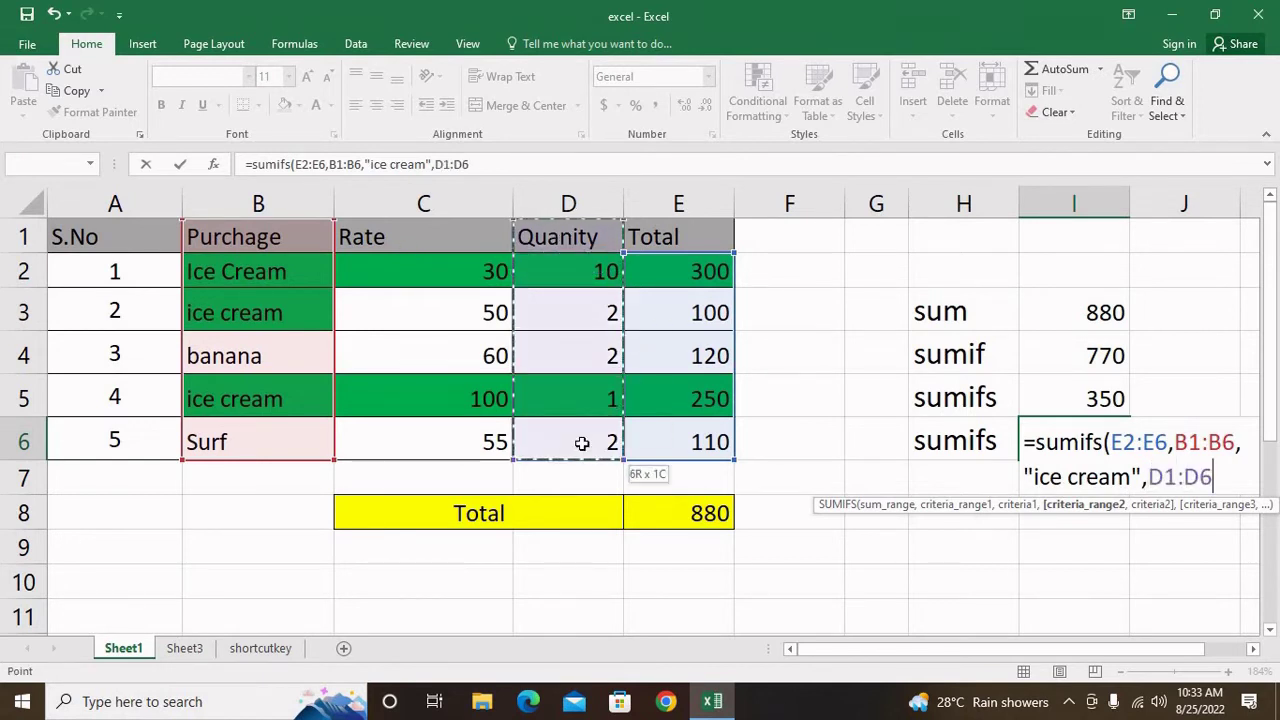
text(,")
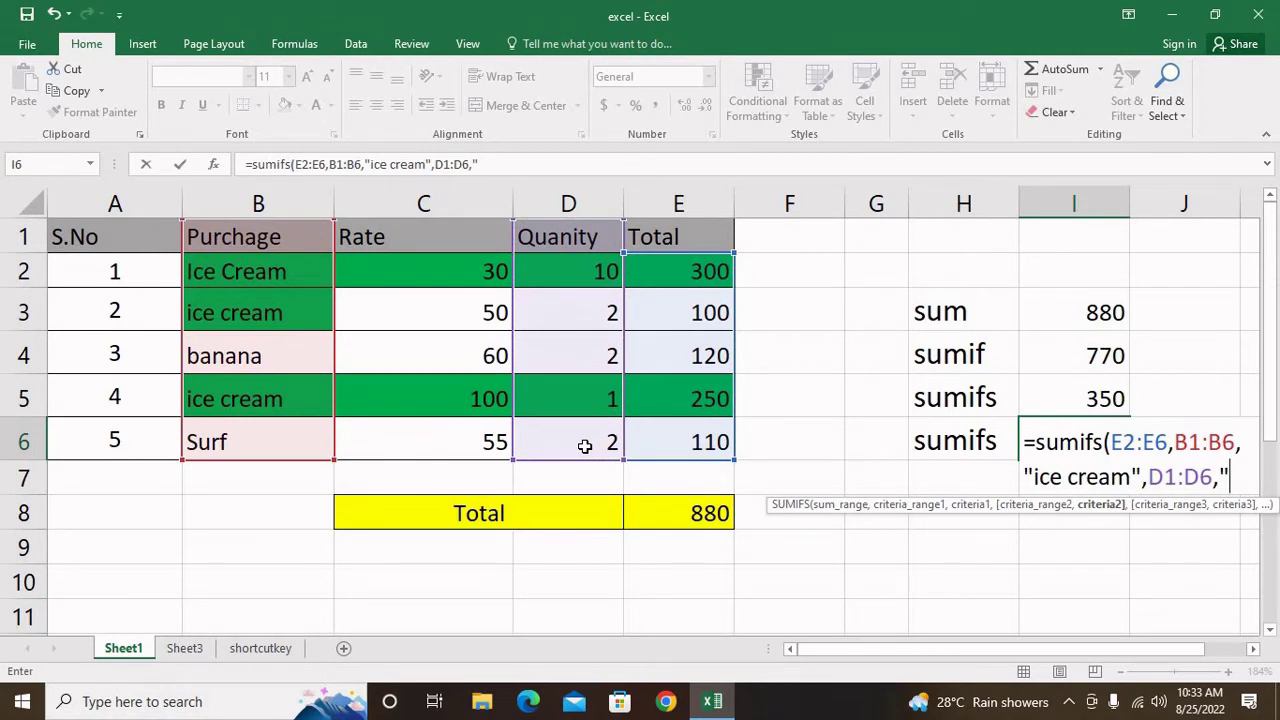
text(>50)
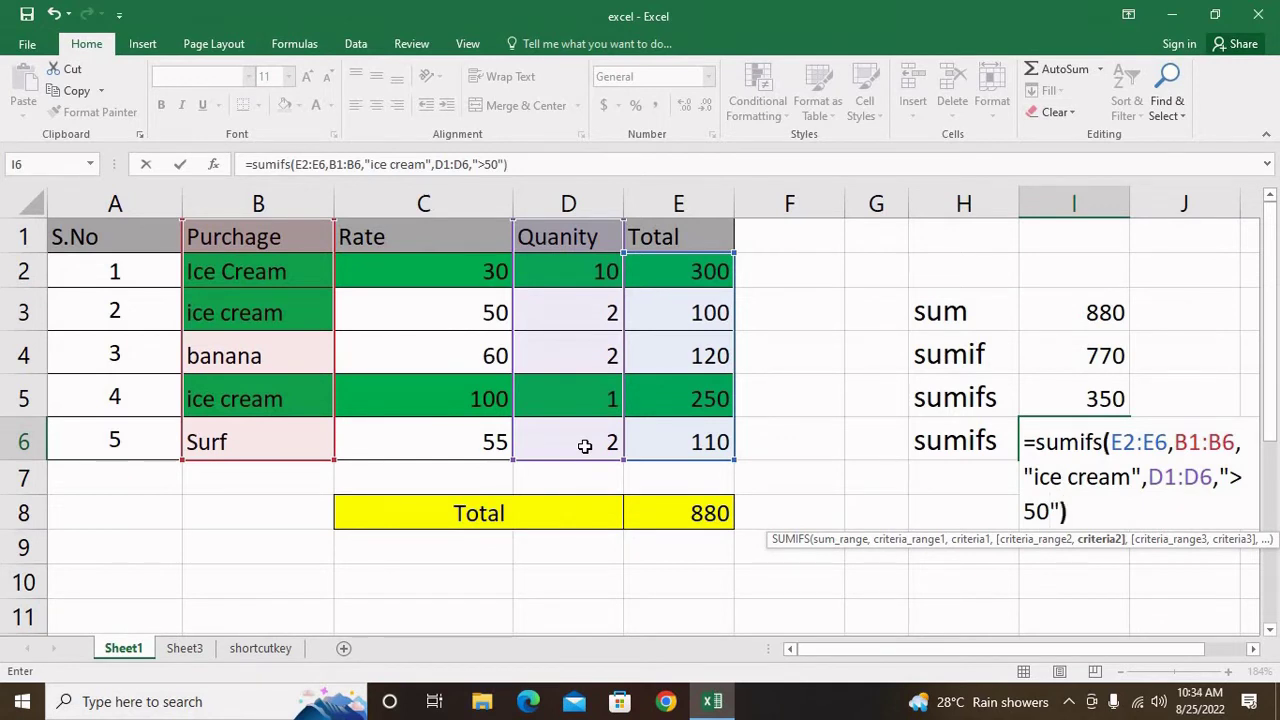
key(Return)
Step: Change I6's sum range from E2:E6 to E1:E6 and review the other arguments
key(Up)
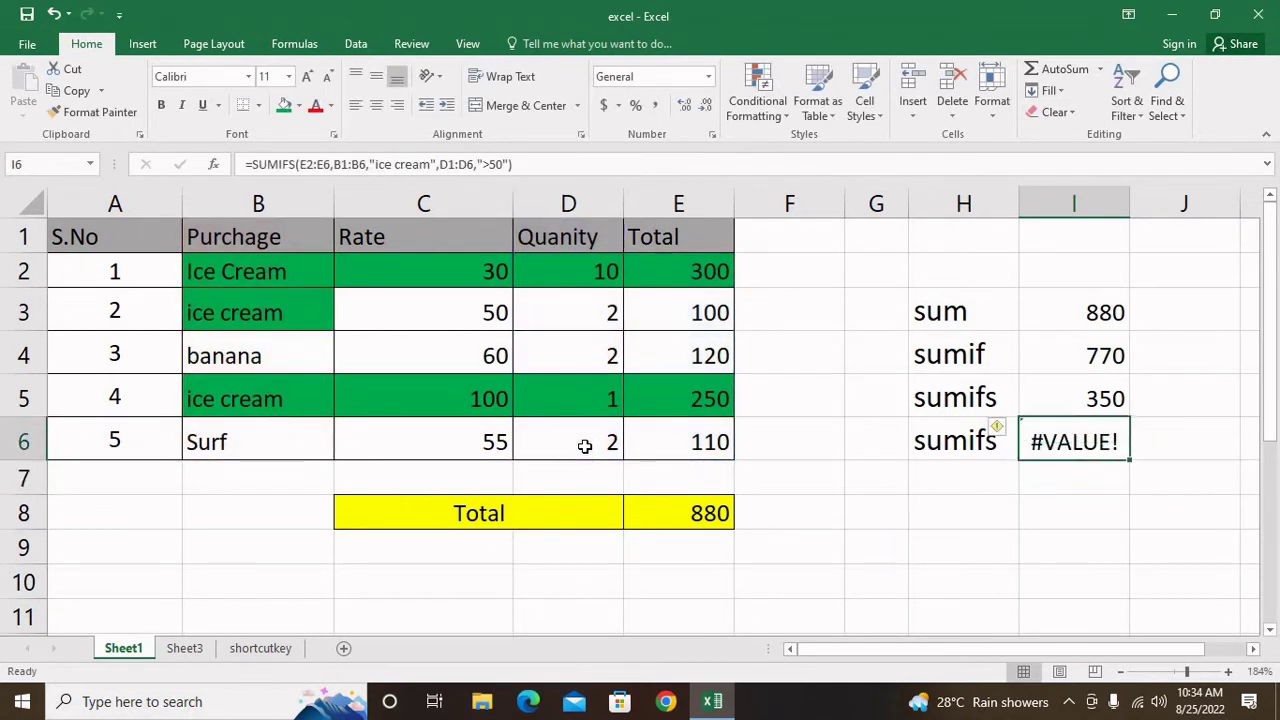
key(F2)
drag(1177, 441, 1121, 441)
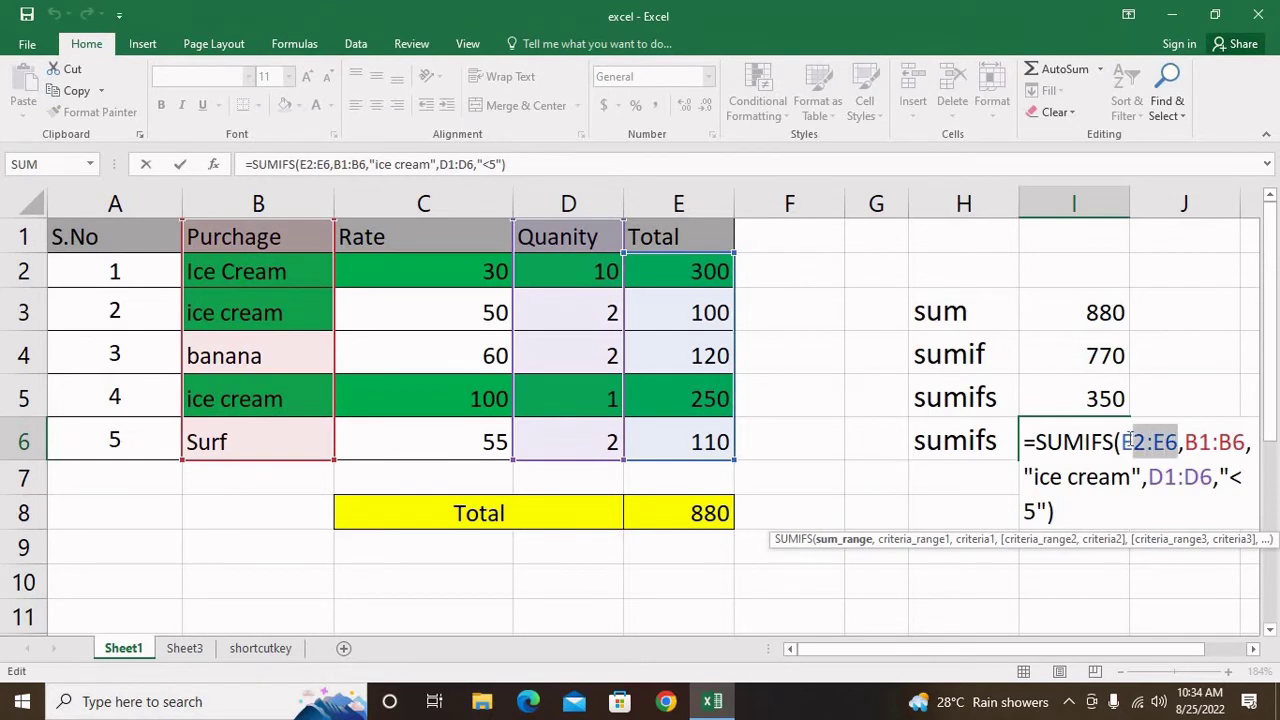
drag(677, 239, 677, 449)
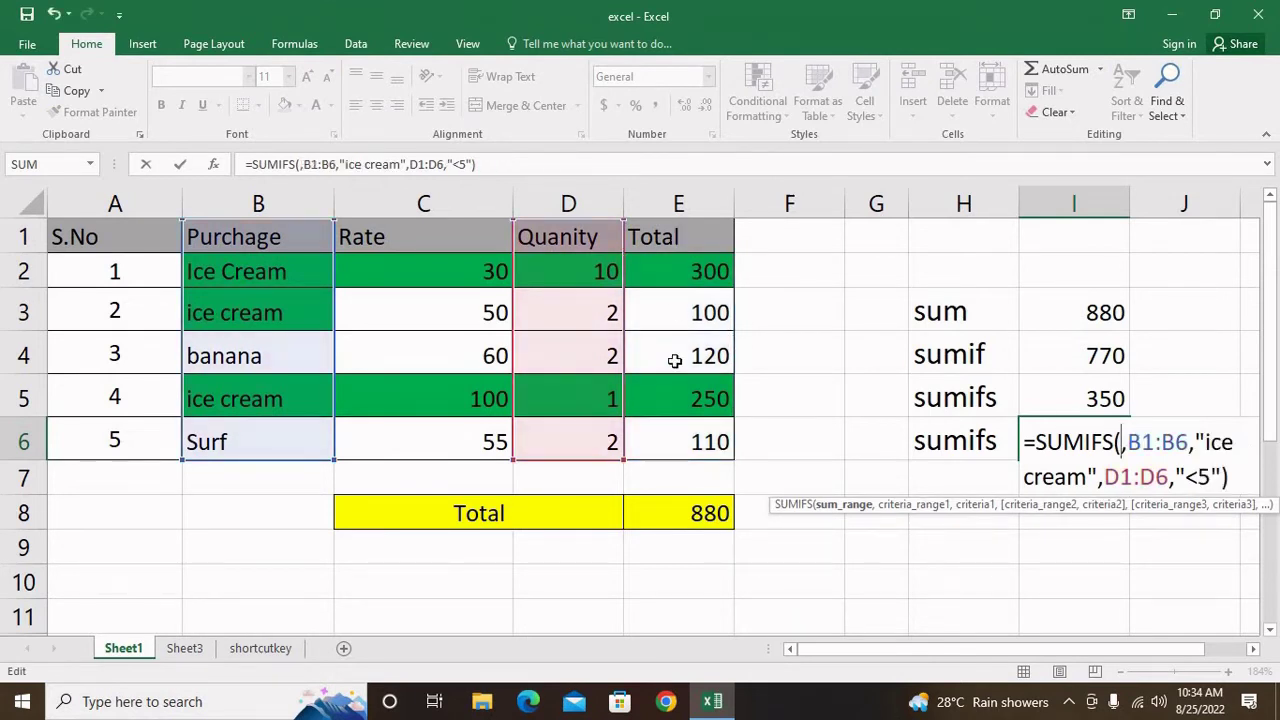
click(1220, 450)
click(1035, 477)
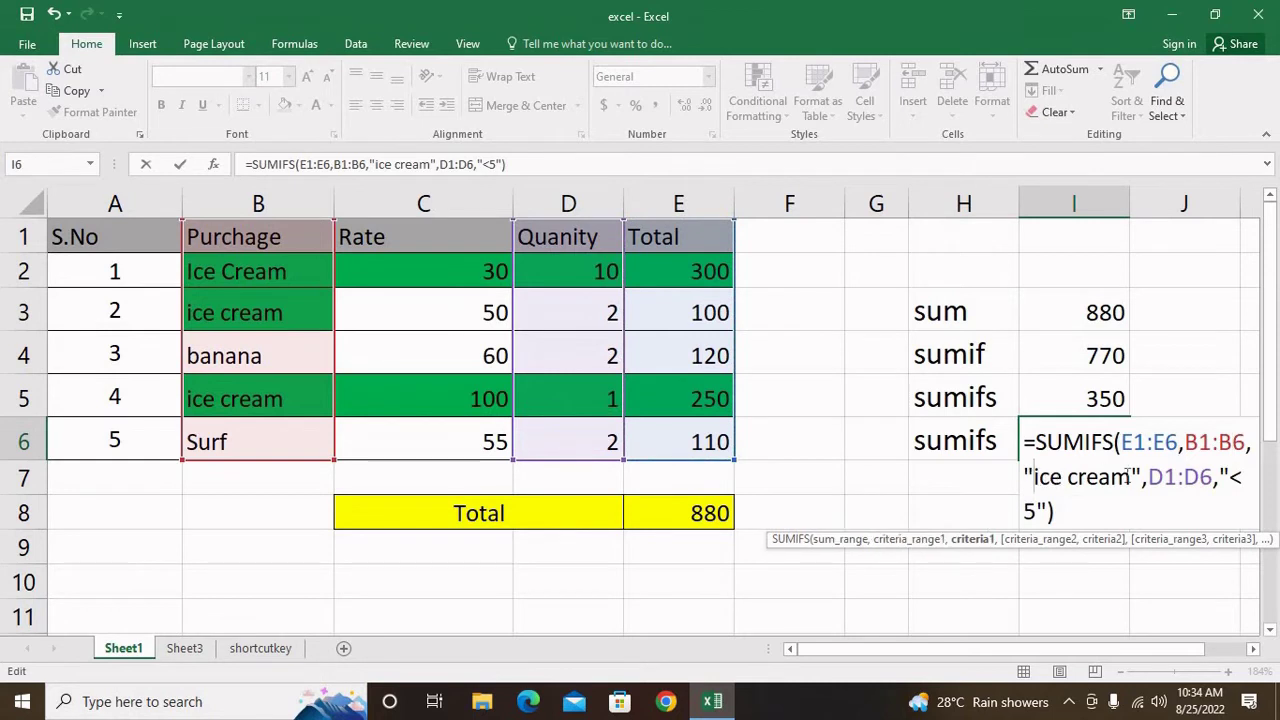
click(1152, 477)
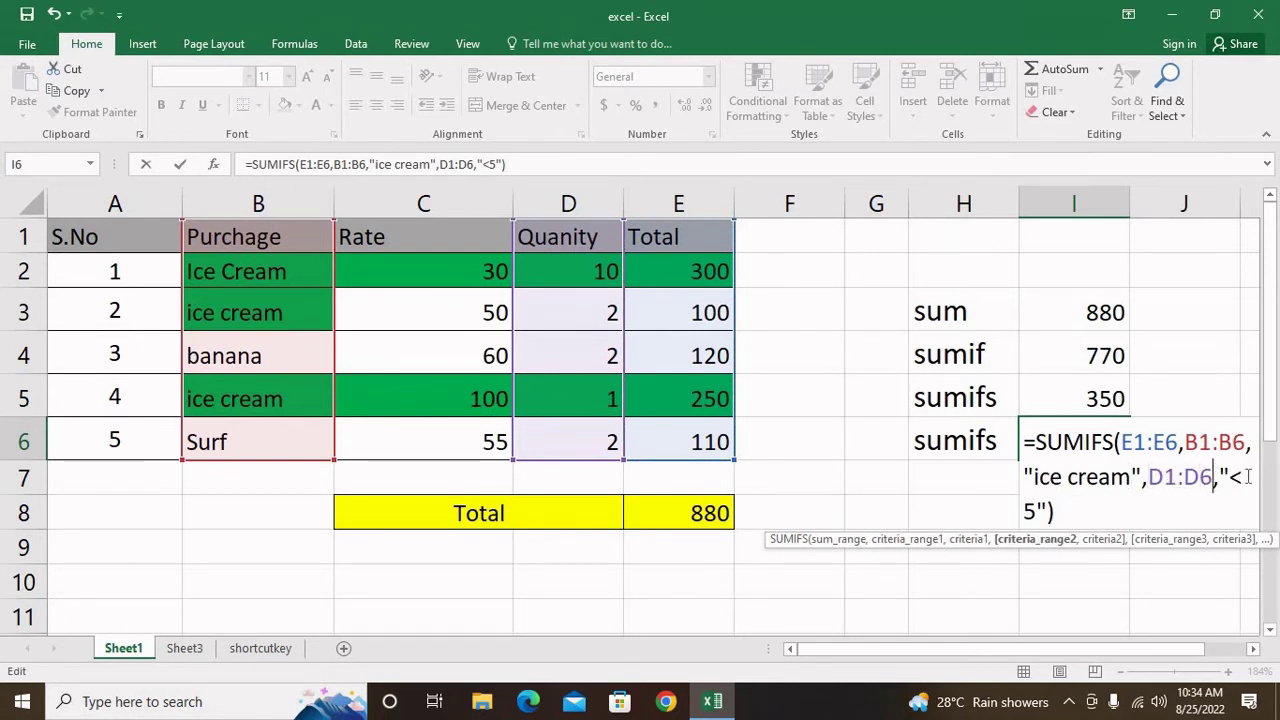
click(1248, 477)
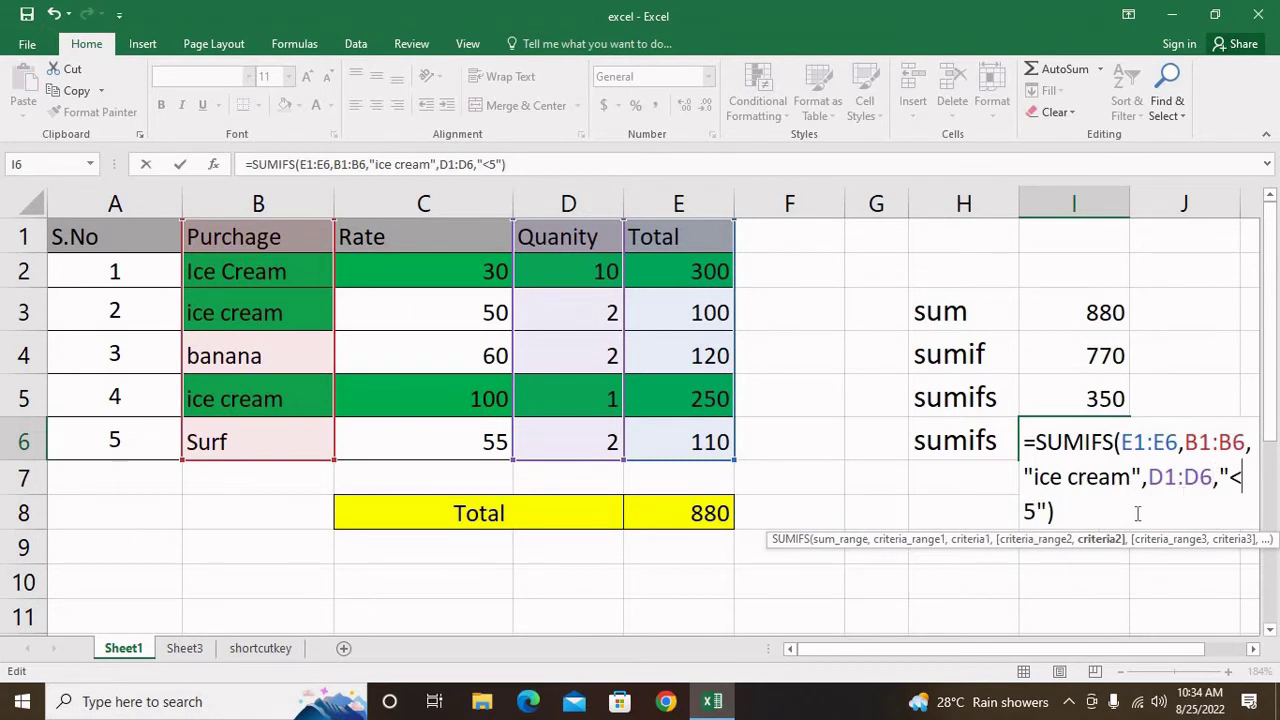
key(Return)
key(Up)
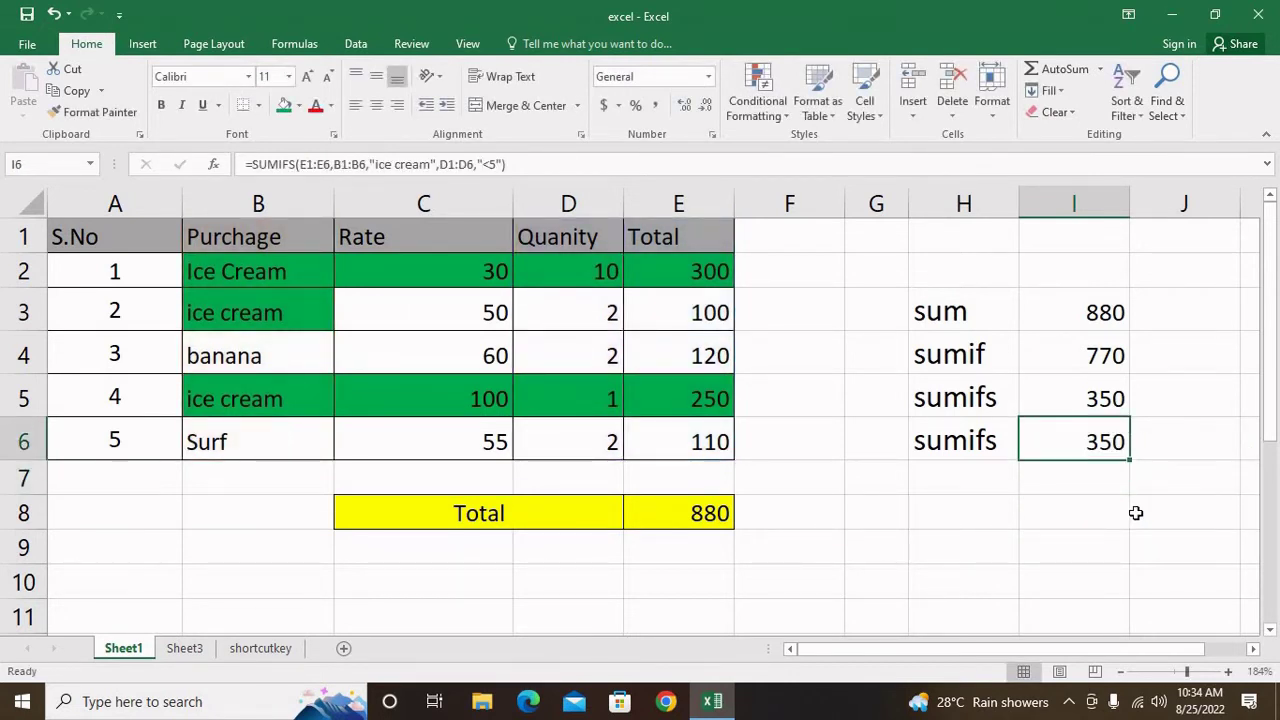
Step: Replace I6's quantity criterion with cell D2, giving 300
double_click(1084, 442)
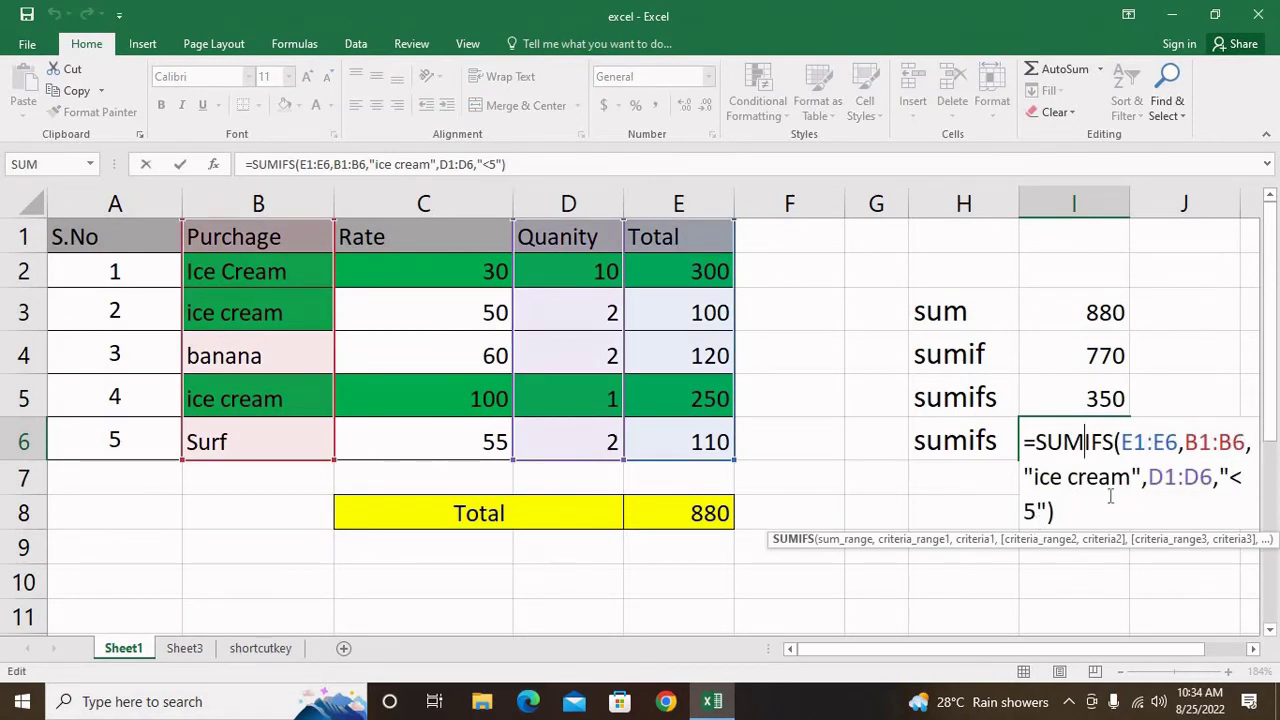
drag(1218, 477, 1046, 511)
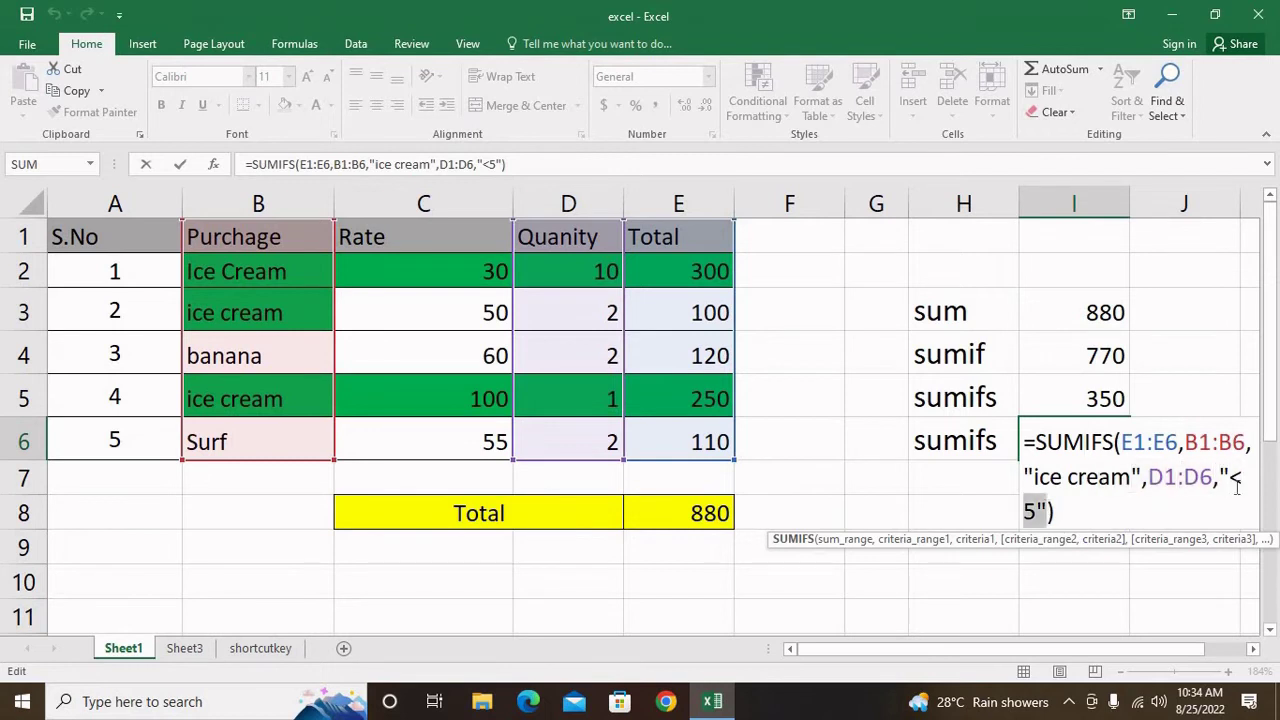
key(BackSpace)
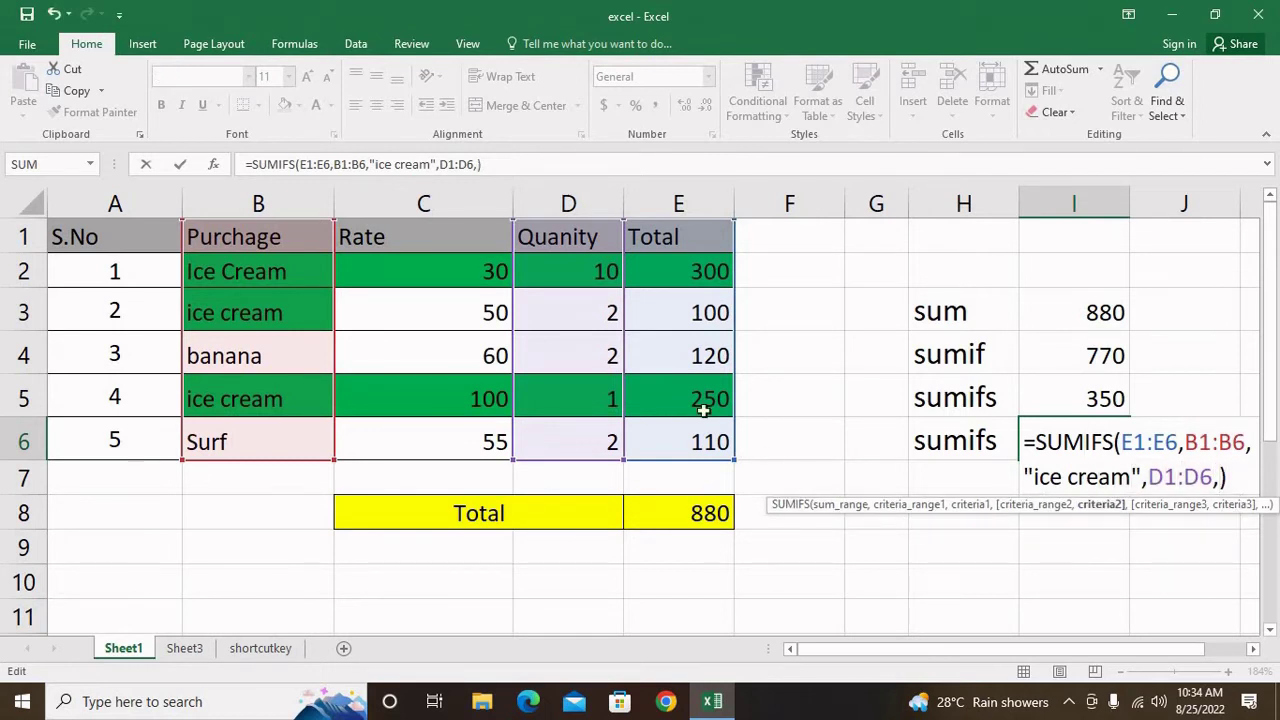
click(610, 265)
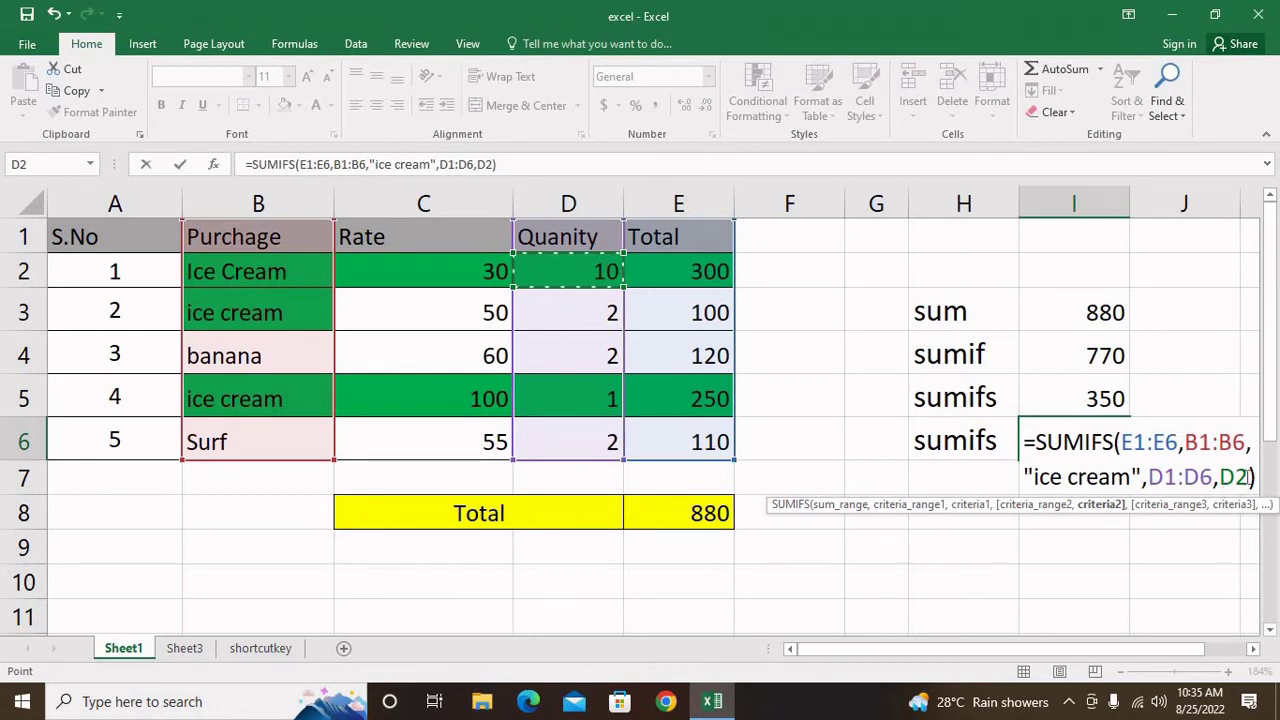
key(Return)
Step: Restore the quantity criterion to "<5" so I6 returns 350
double_click(1108, 441)
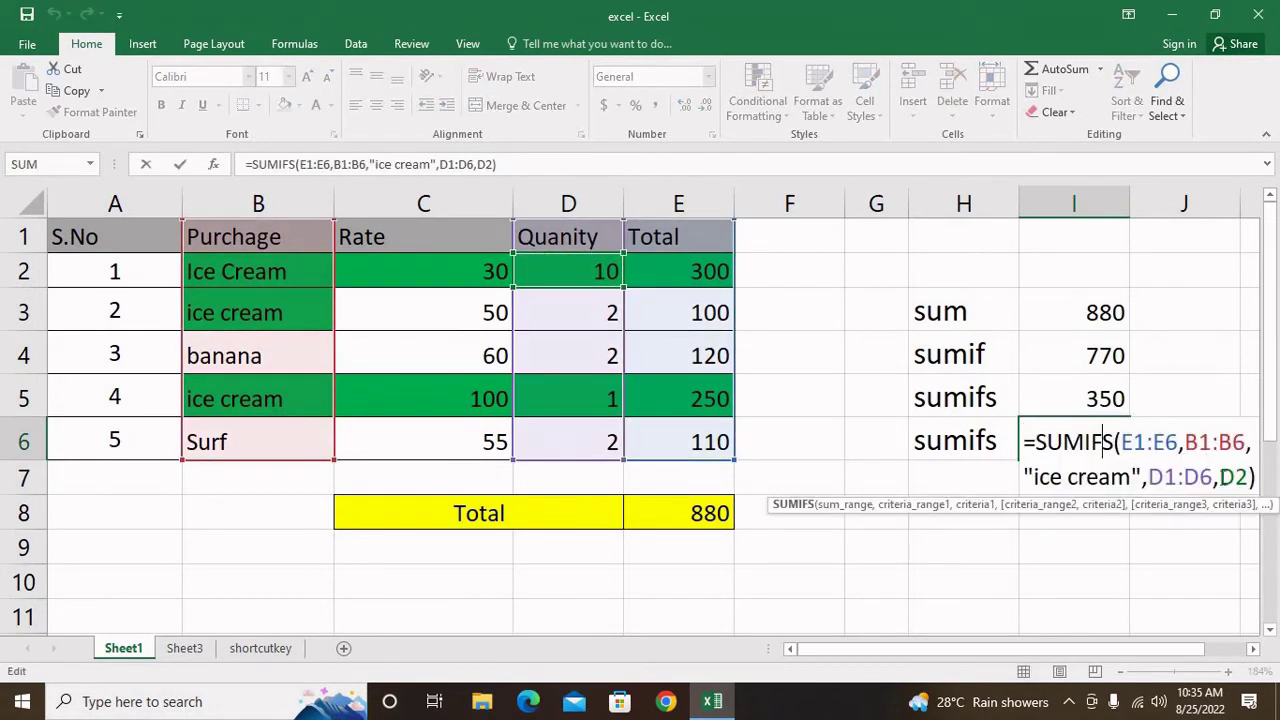
double_click(1233, 477)
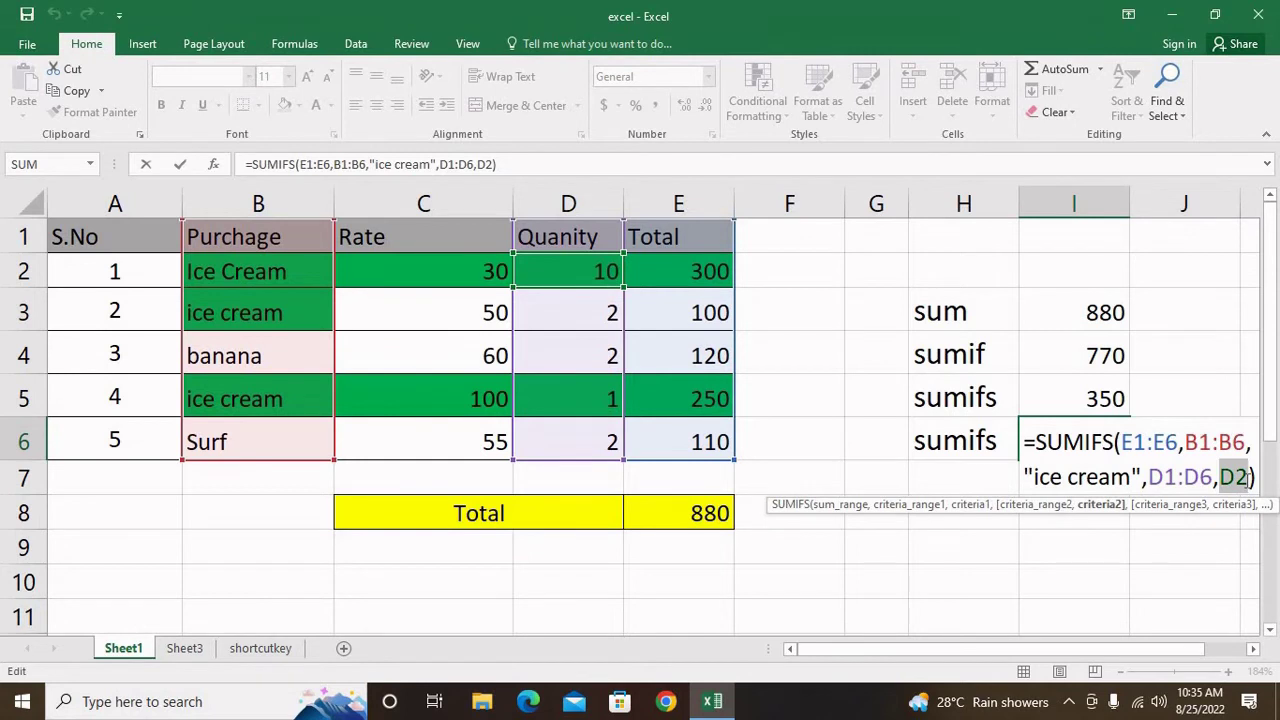
text(")
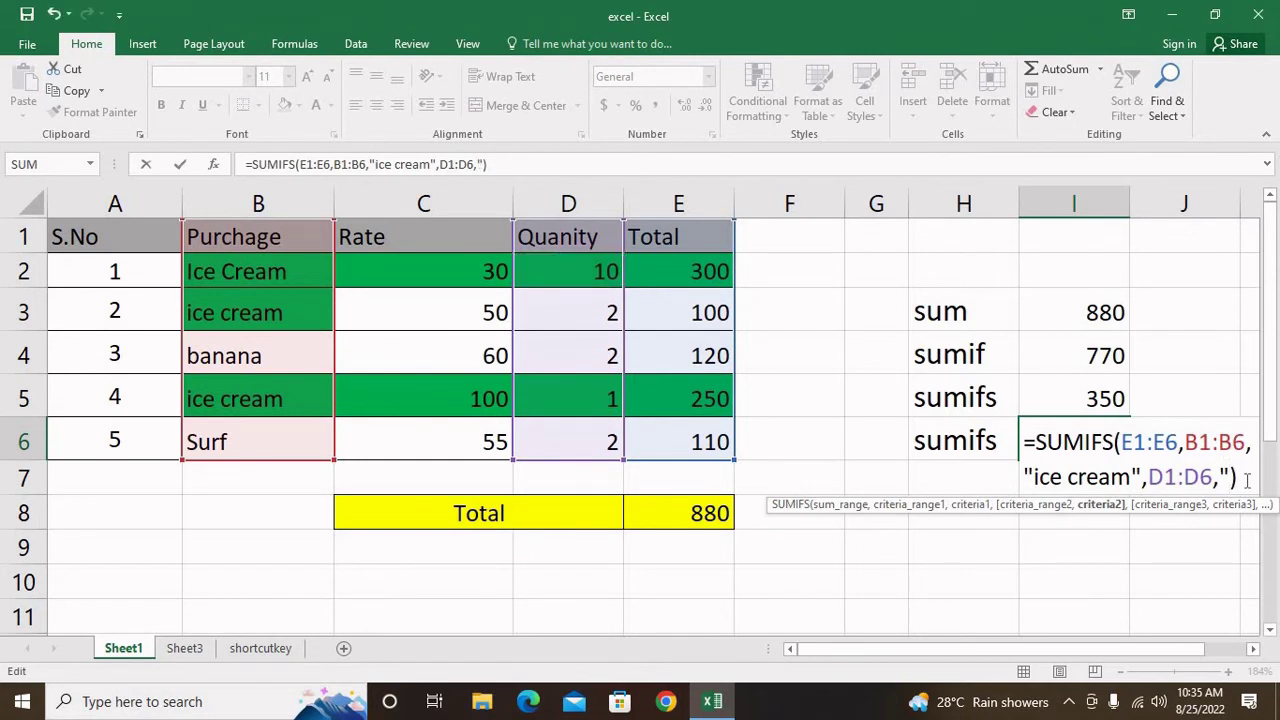
text(<5)
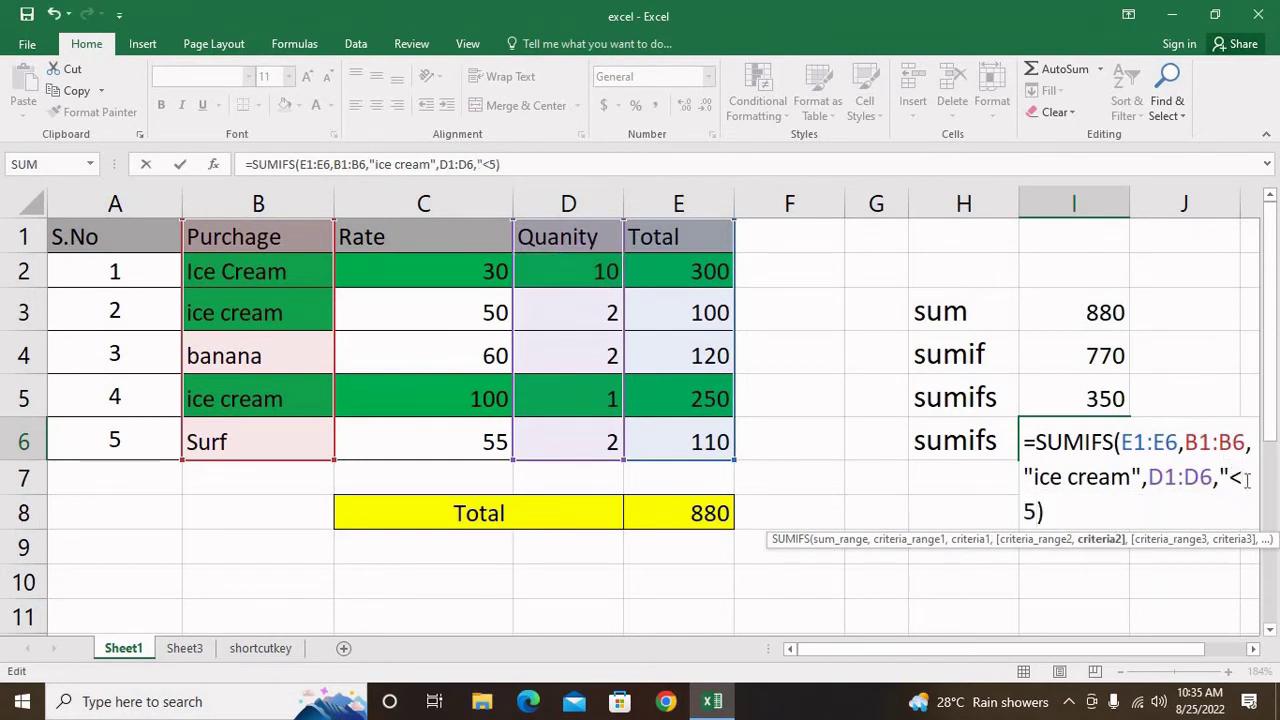
text(")
key(Return)
Step: Change I6's quantity criterion from "<5" to ">5"
key(Up)
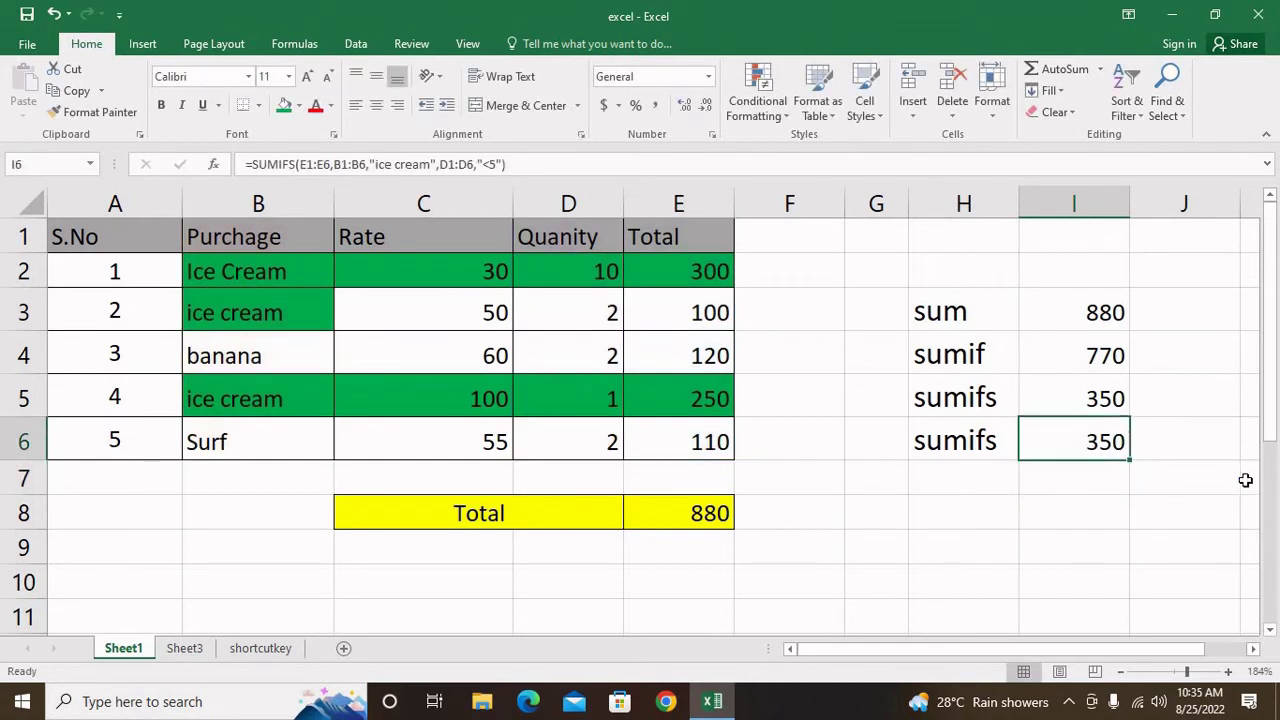
key(F2)
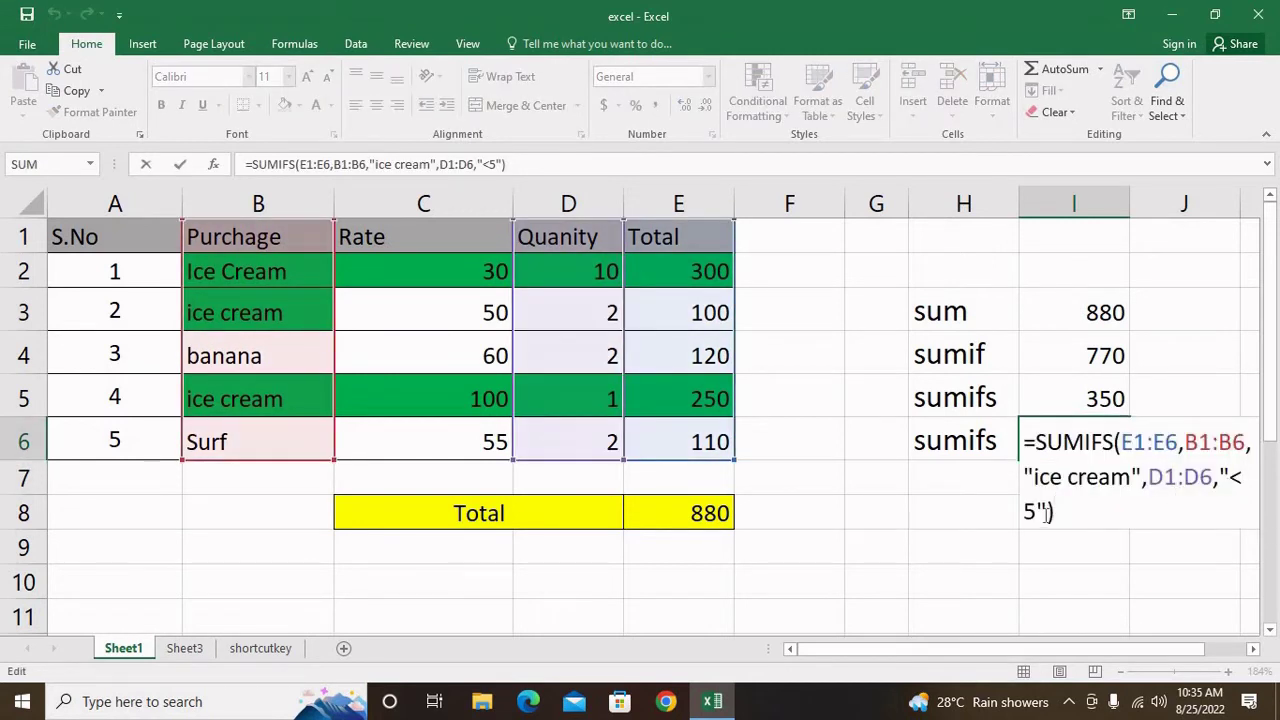
click(1041, 513)
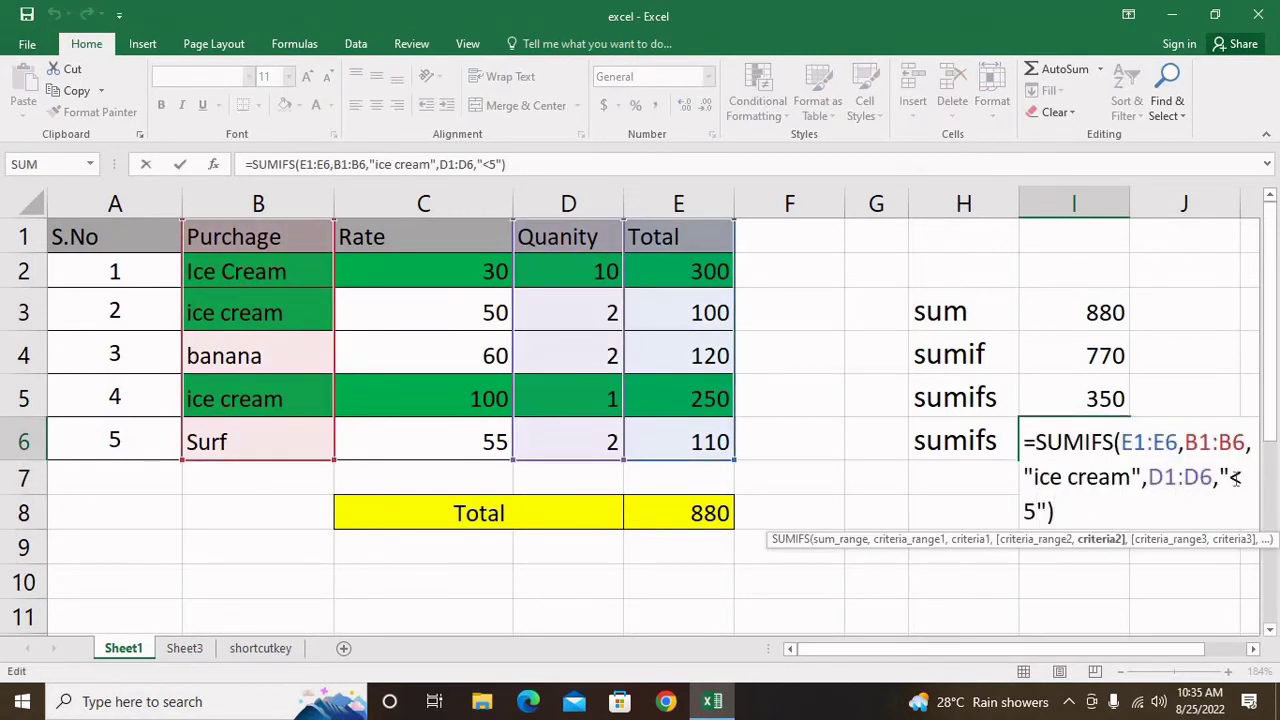
drag(1238, 480, 1228, 482)
key(Delete)
text(>)
key(Return)
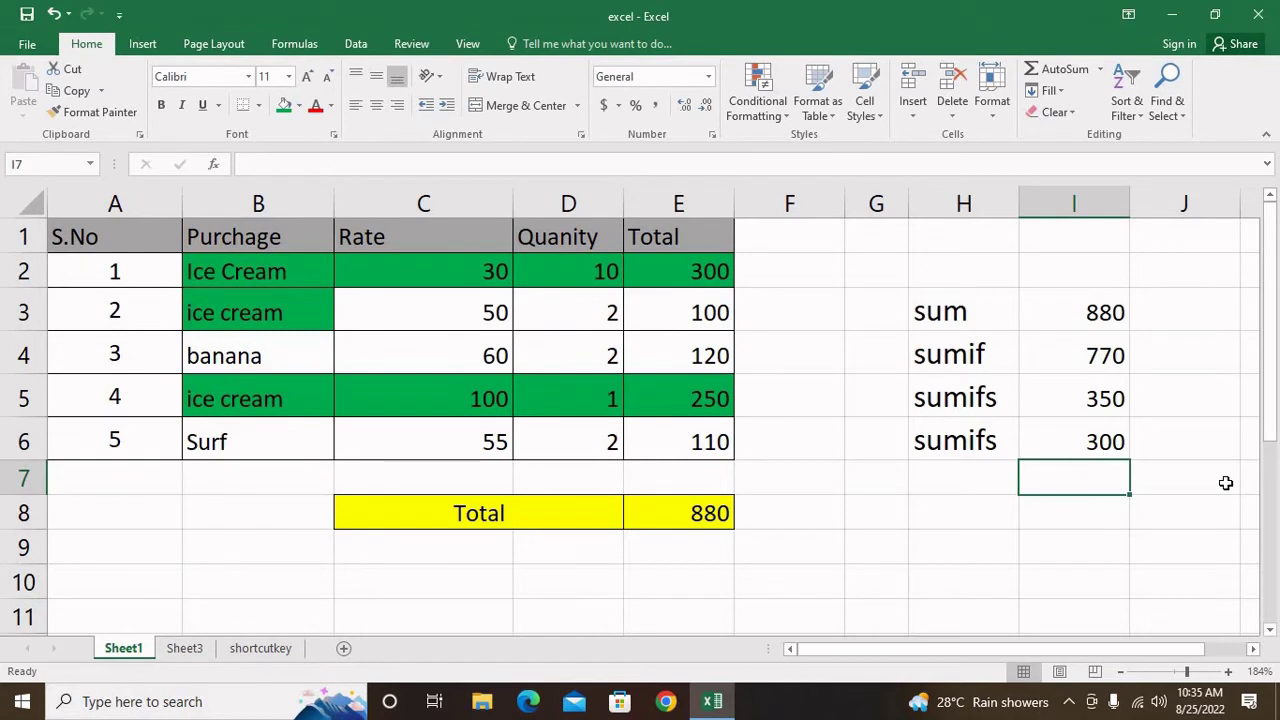
Step: Set D5's quantity to 6 and check that I6 updates to 550
click(1100, 441)
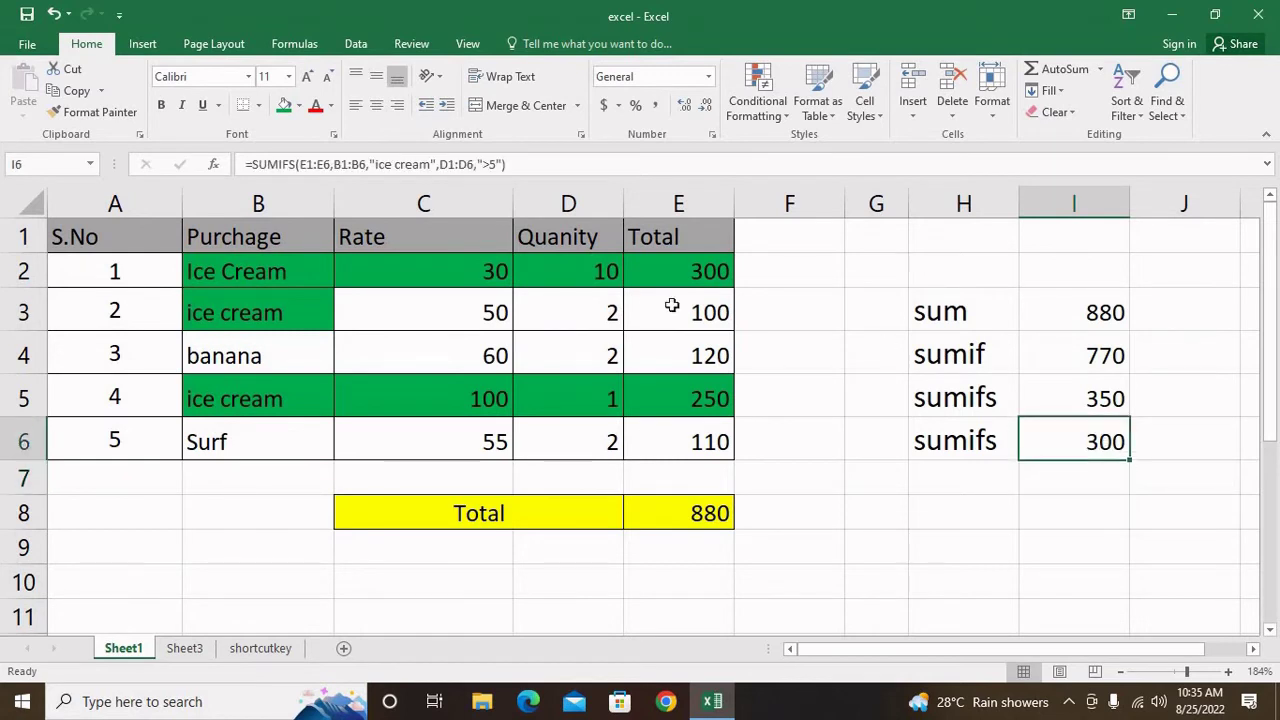
drag(619, 272, 694, 267)
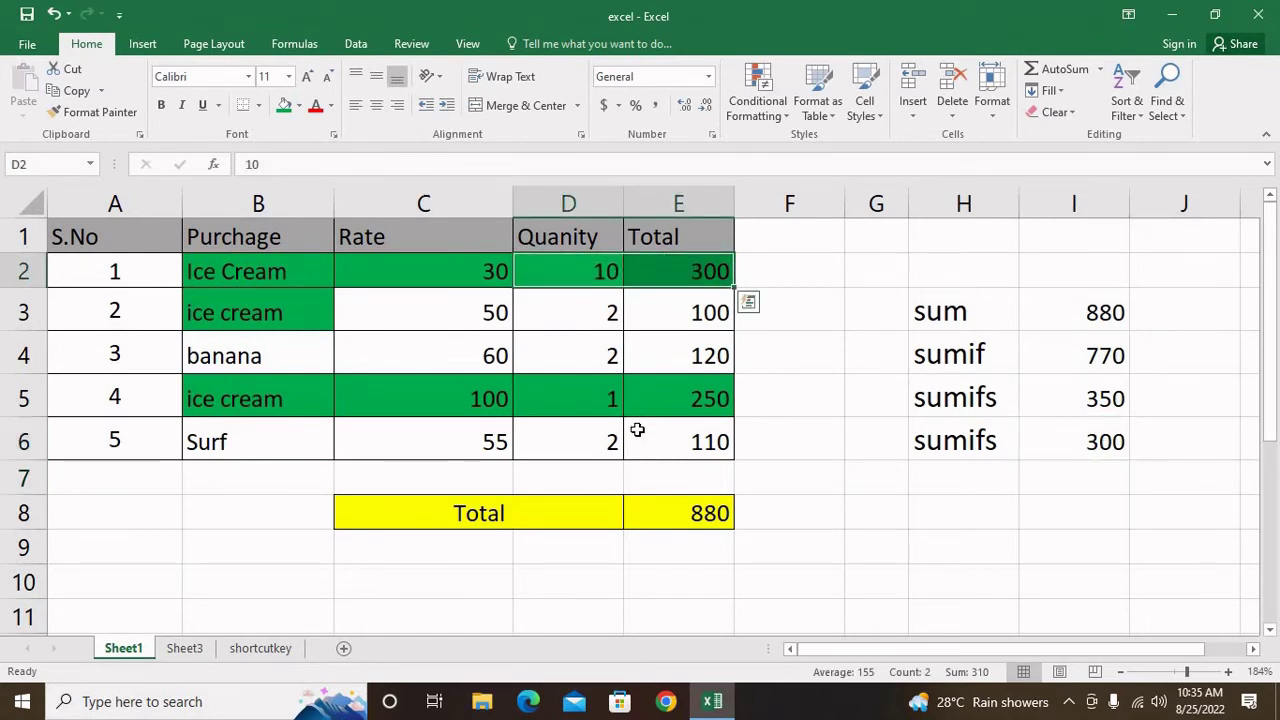
click(606, 405)
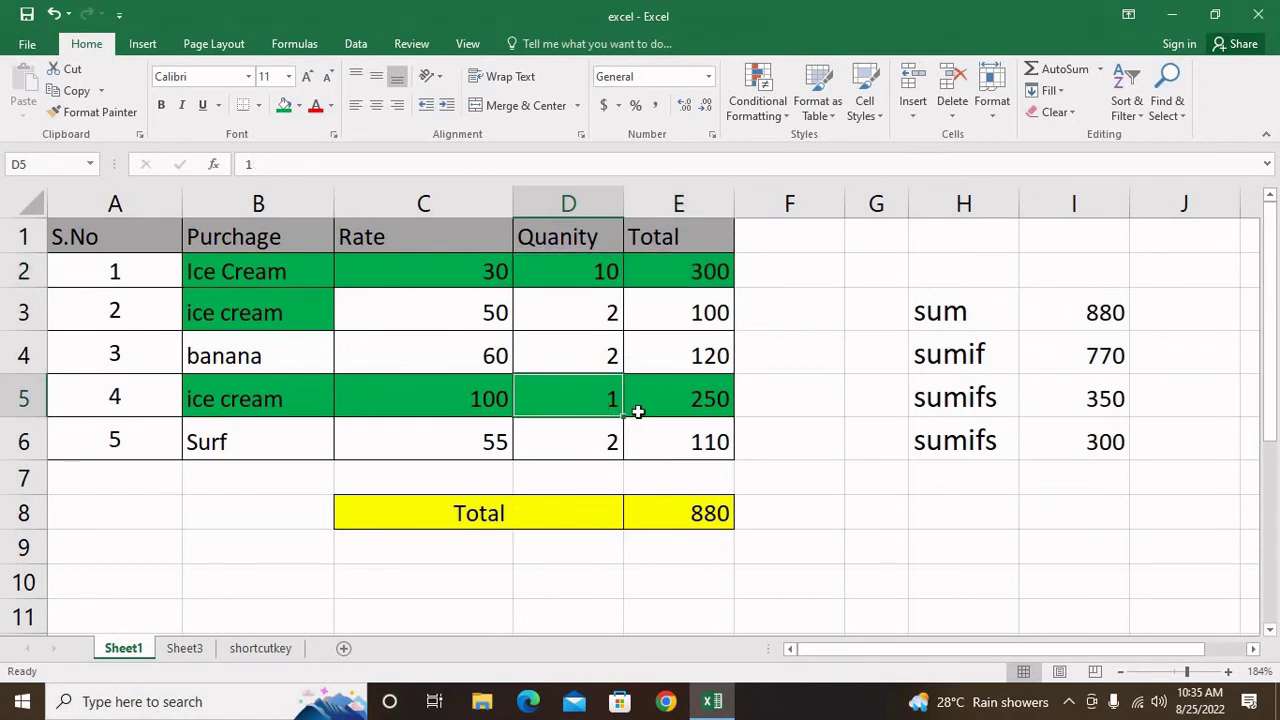
text(6)
click(640, 410)
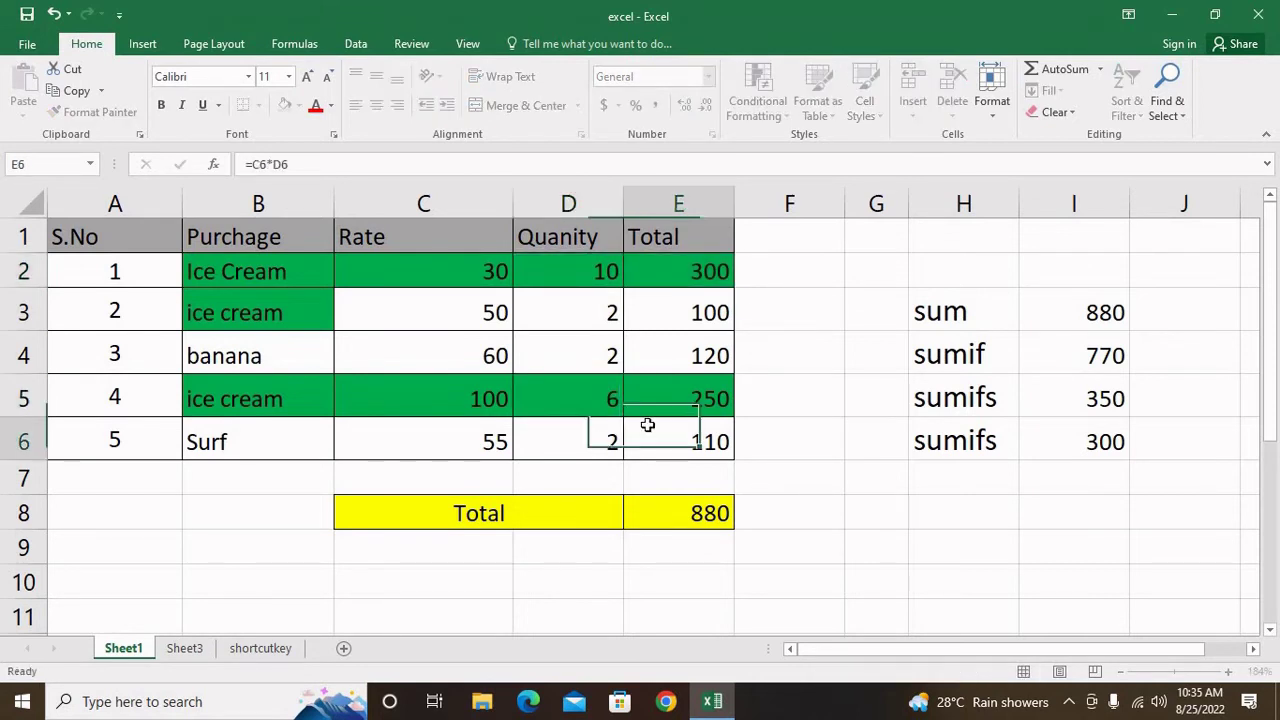
click(598, 400)
click(1118, 440)
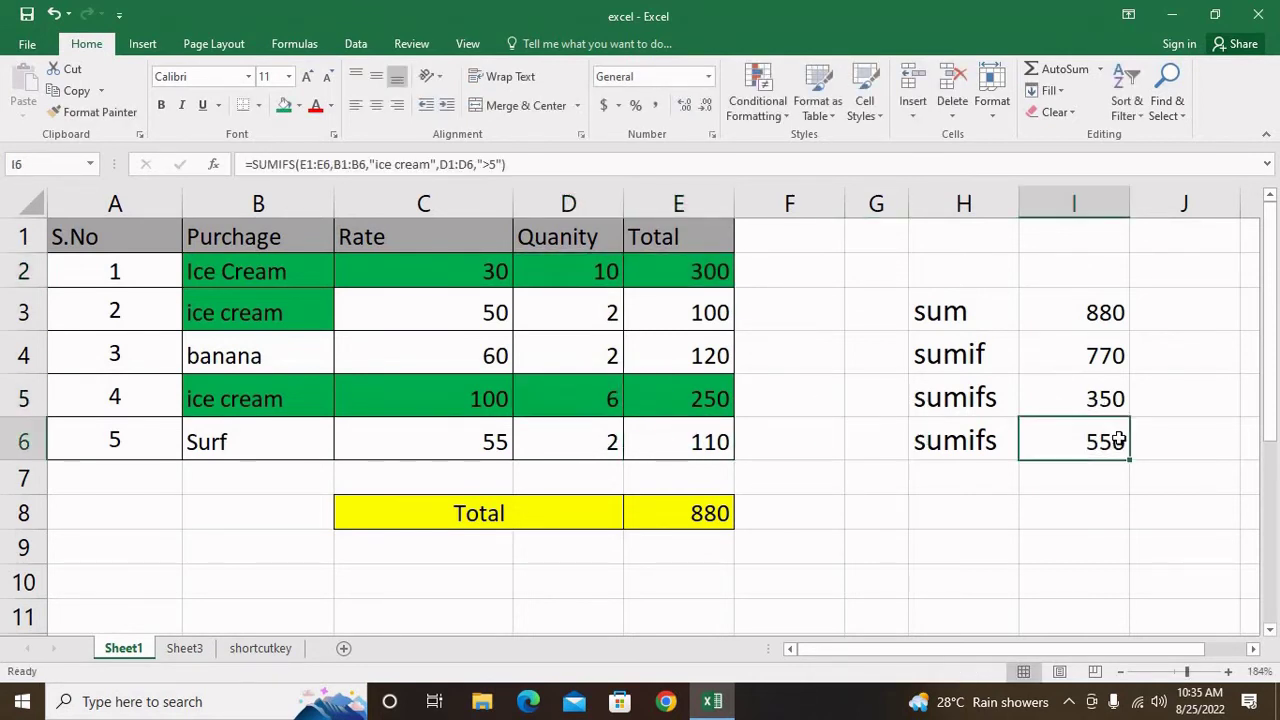
Step: Search Insert Function for 'su' and choose SUMIF, opening its Function Arguments
click(214, 166)
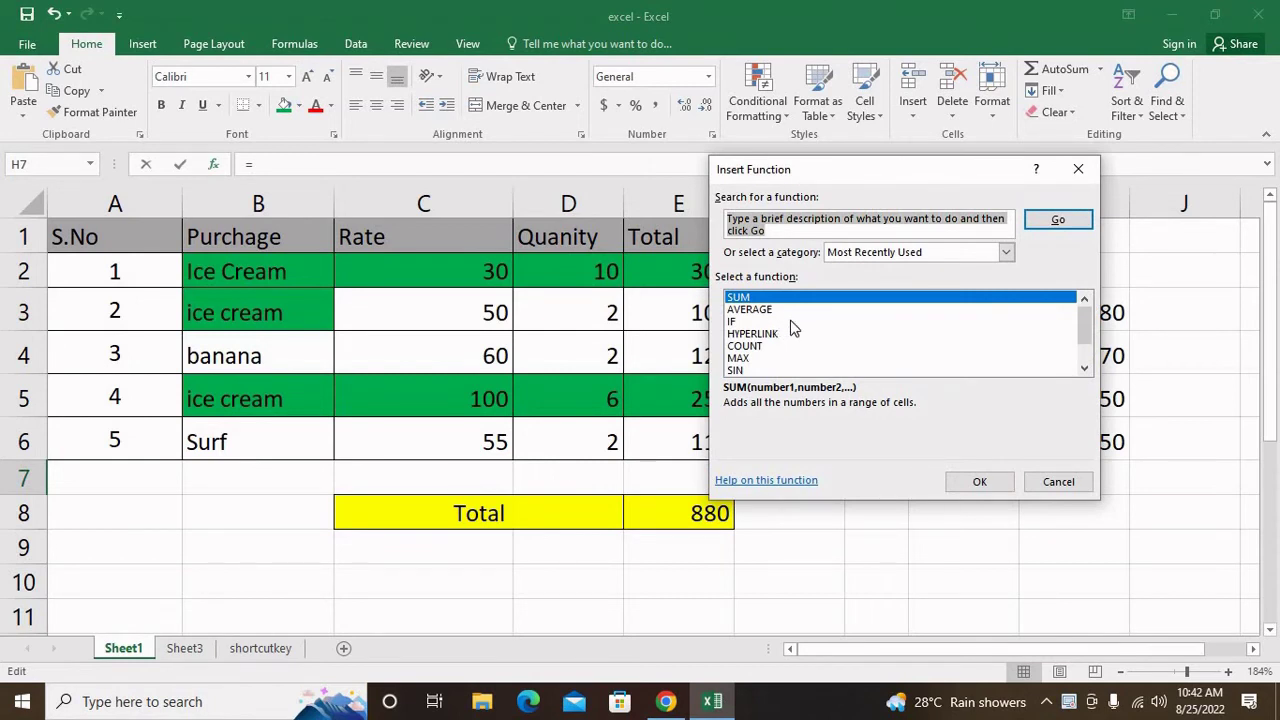
text(sumif)
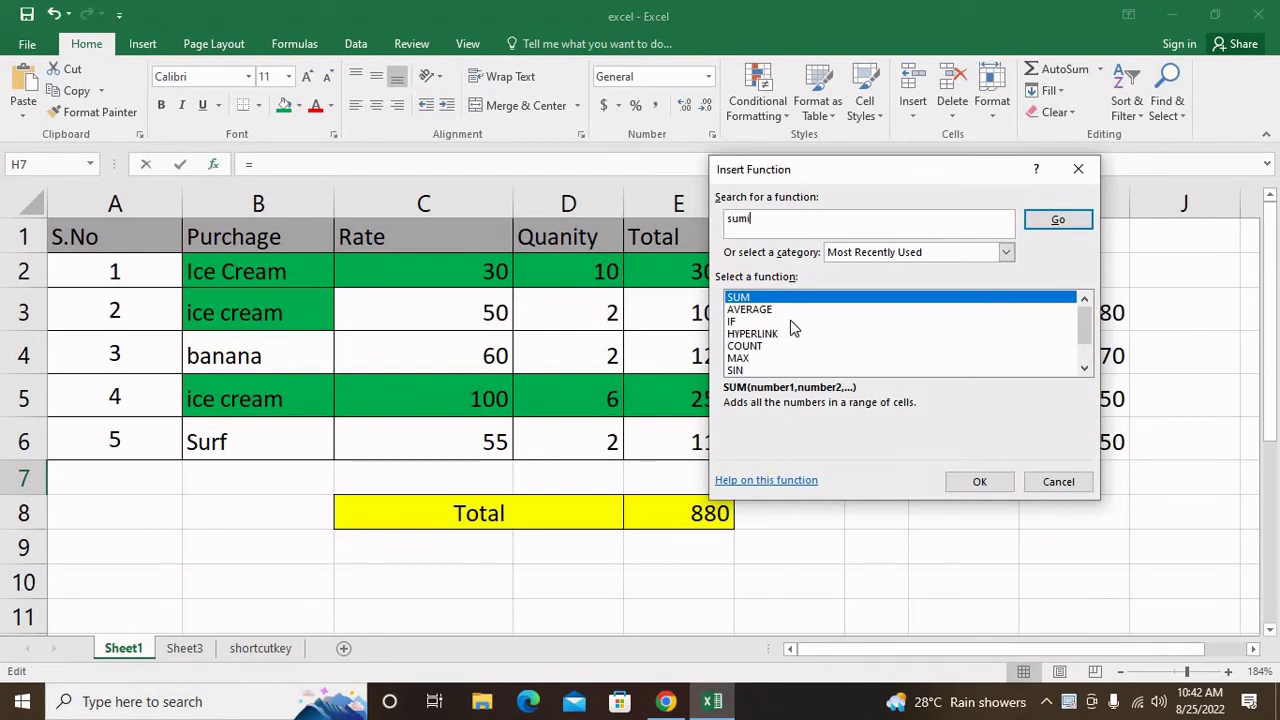
click(1045, 222)
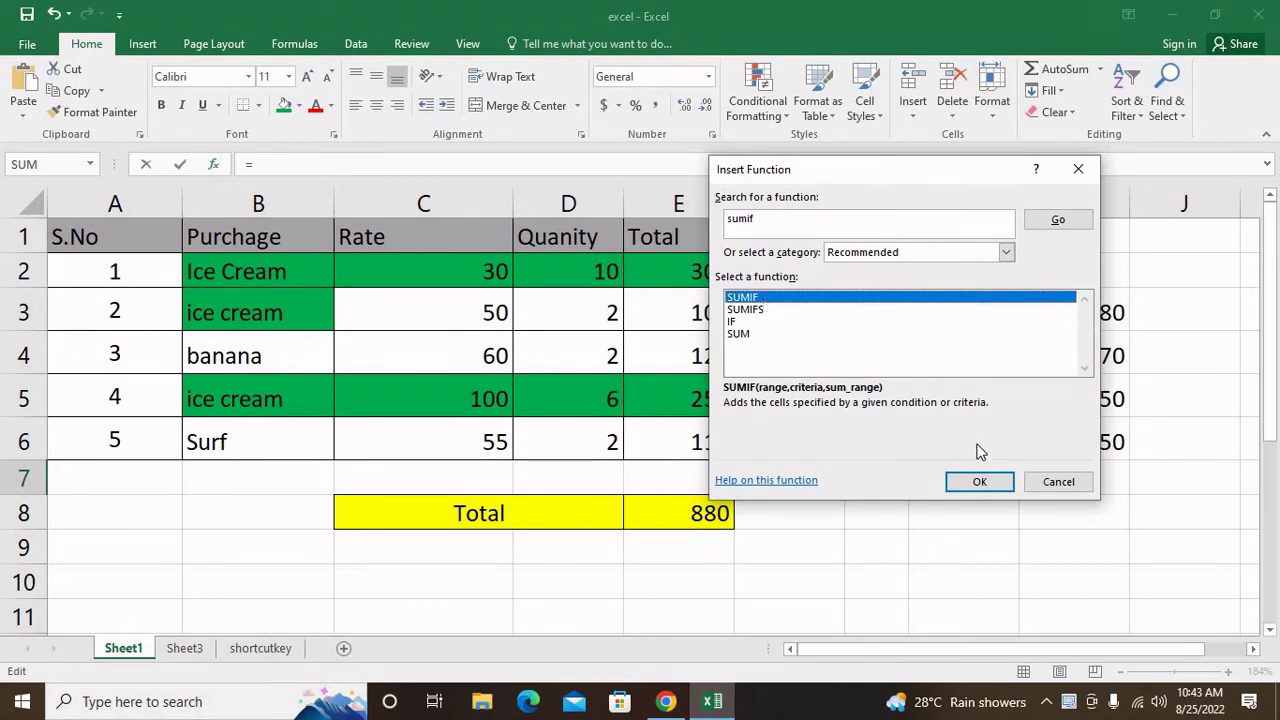
click(979, 483)
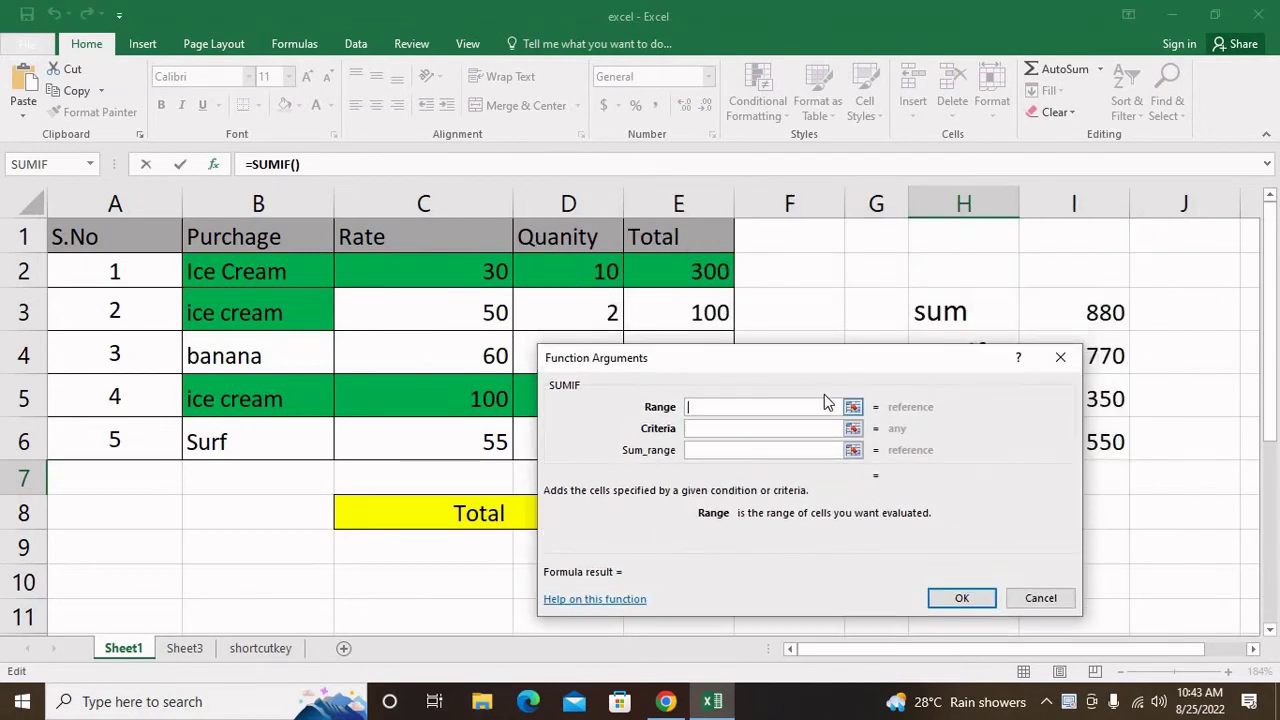
Step: Fill SUMIF with range B1:B6, criteria "ice cream" and sum range E1:E6, giving 650
drag(257, 236, 263, 448)
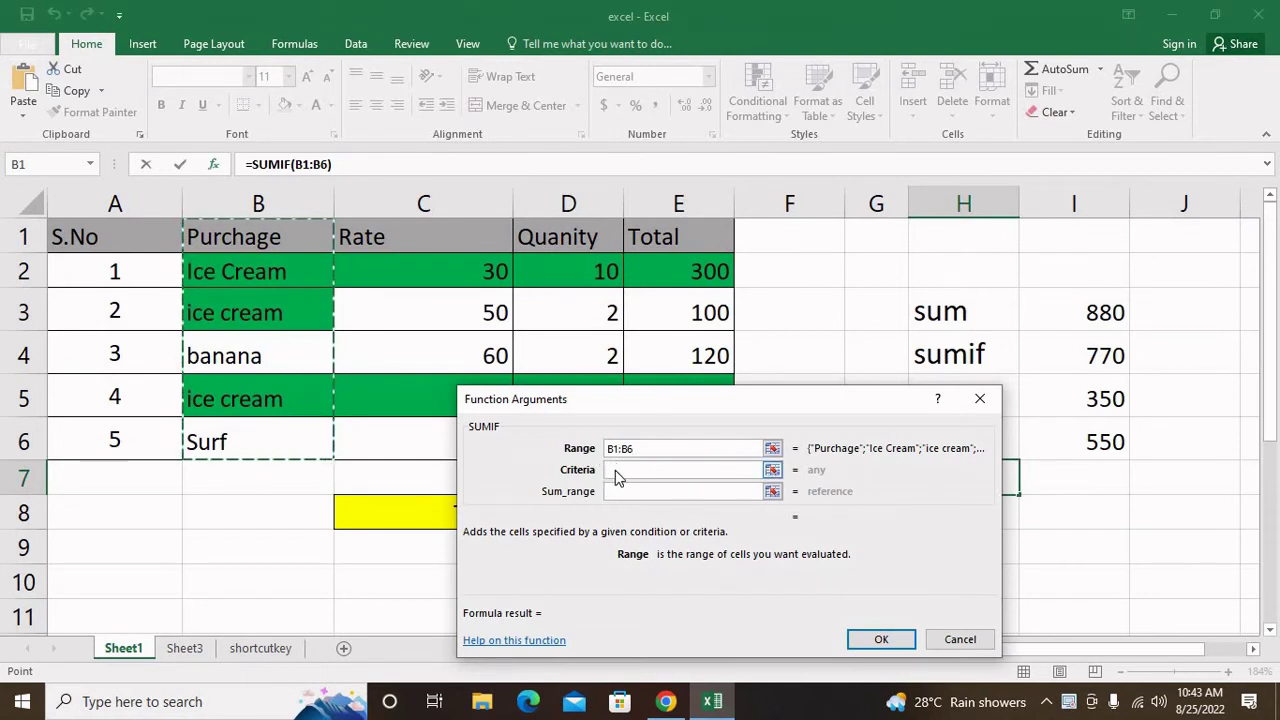
click(730, 470)
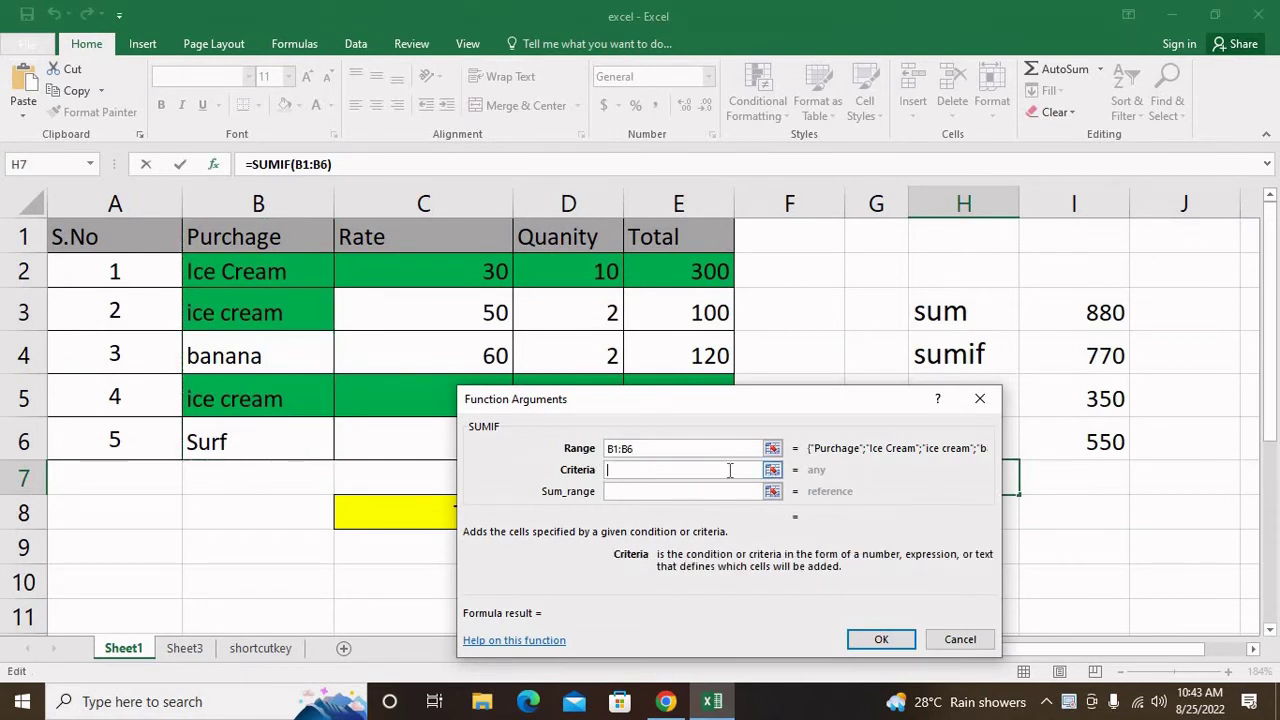
click(271, 278)
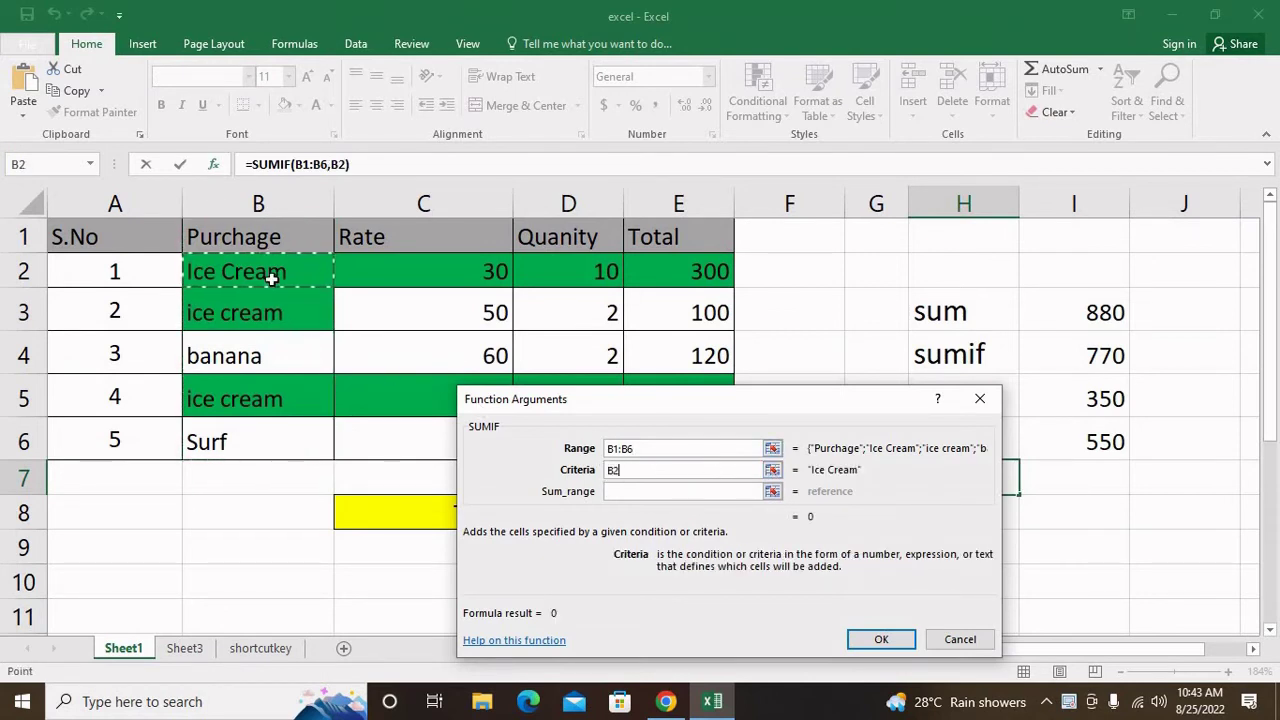
double_click(606, 470)
text("i)
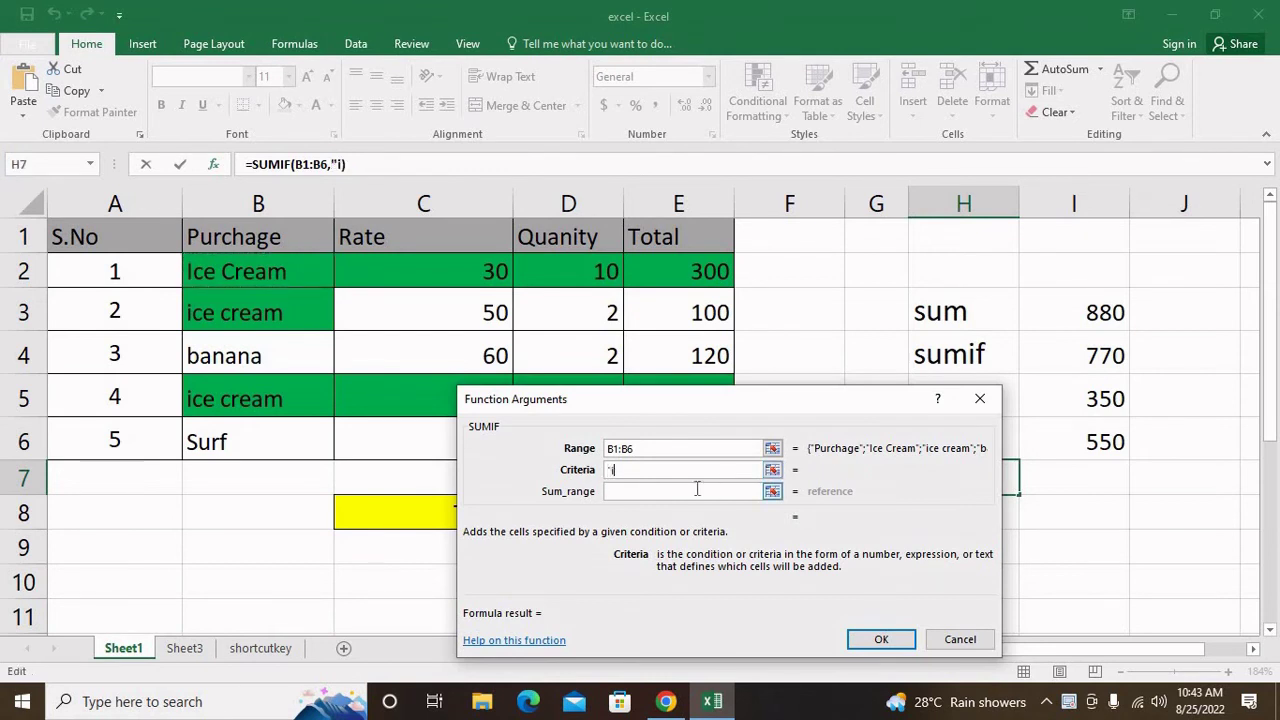
text(ce cream)
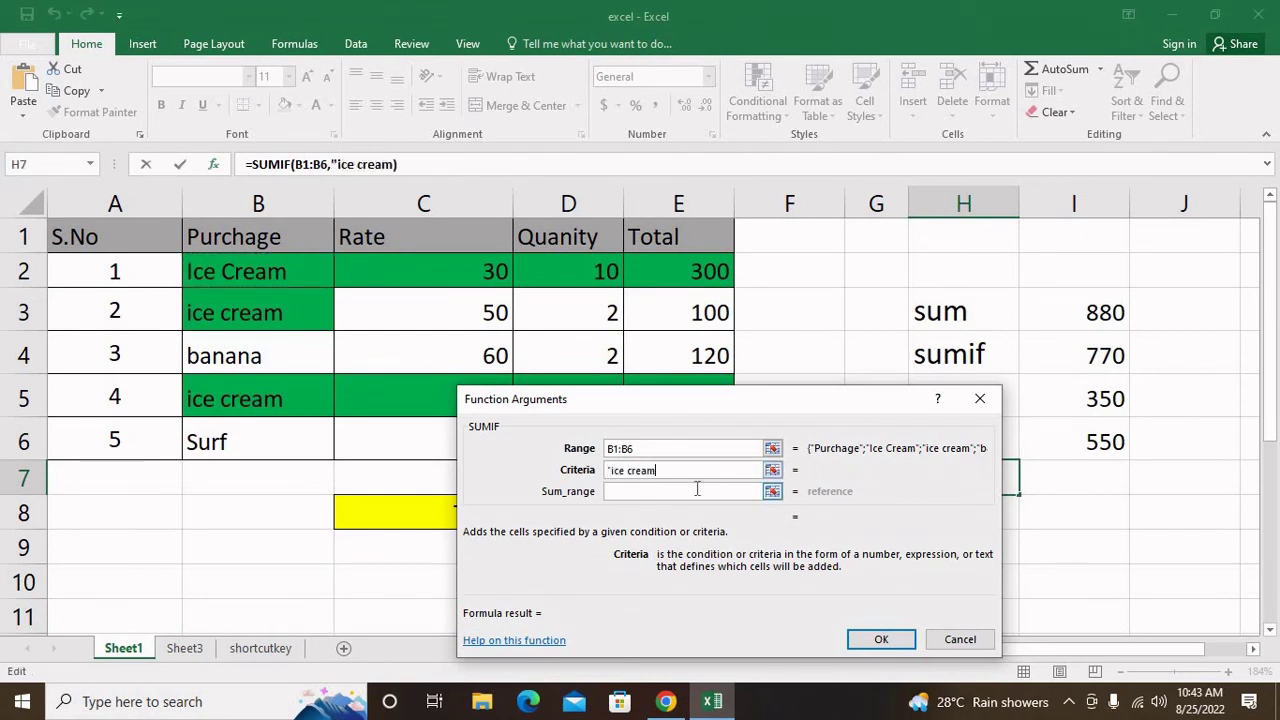
text(")
click(690, 491)
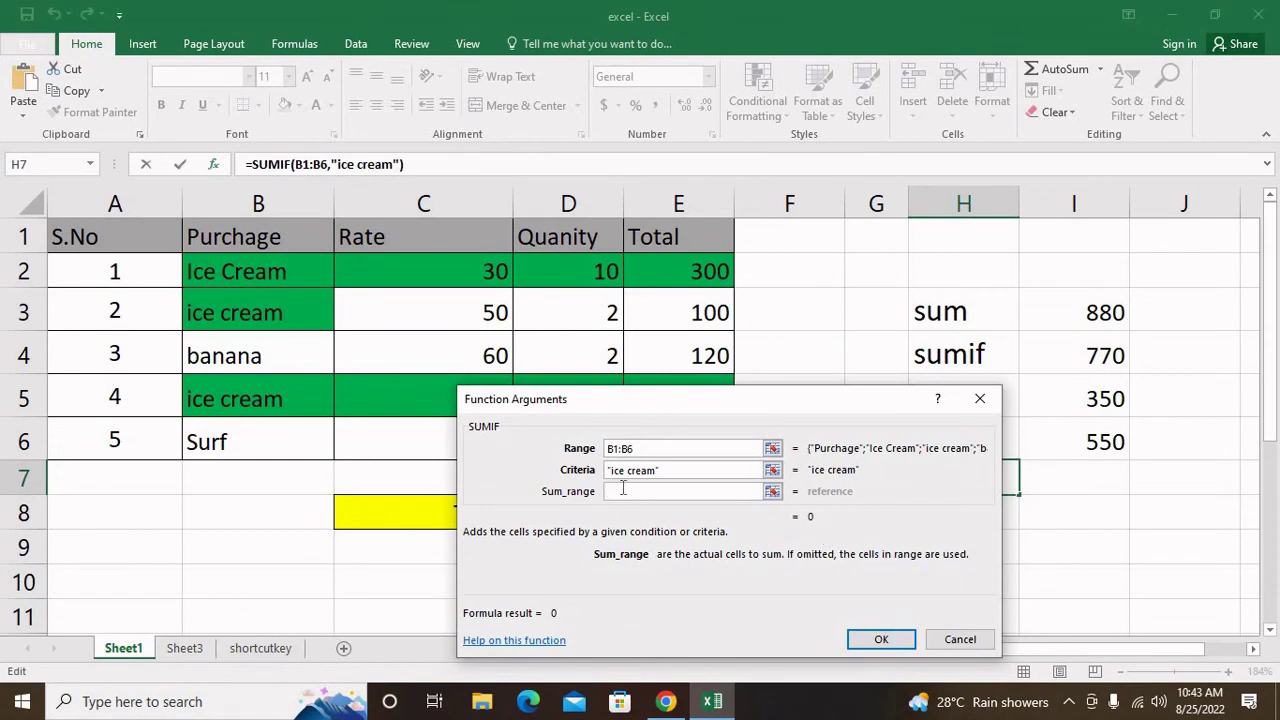
drag(680, 230, 680, 442)
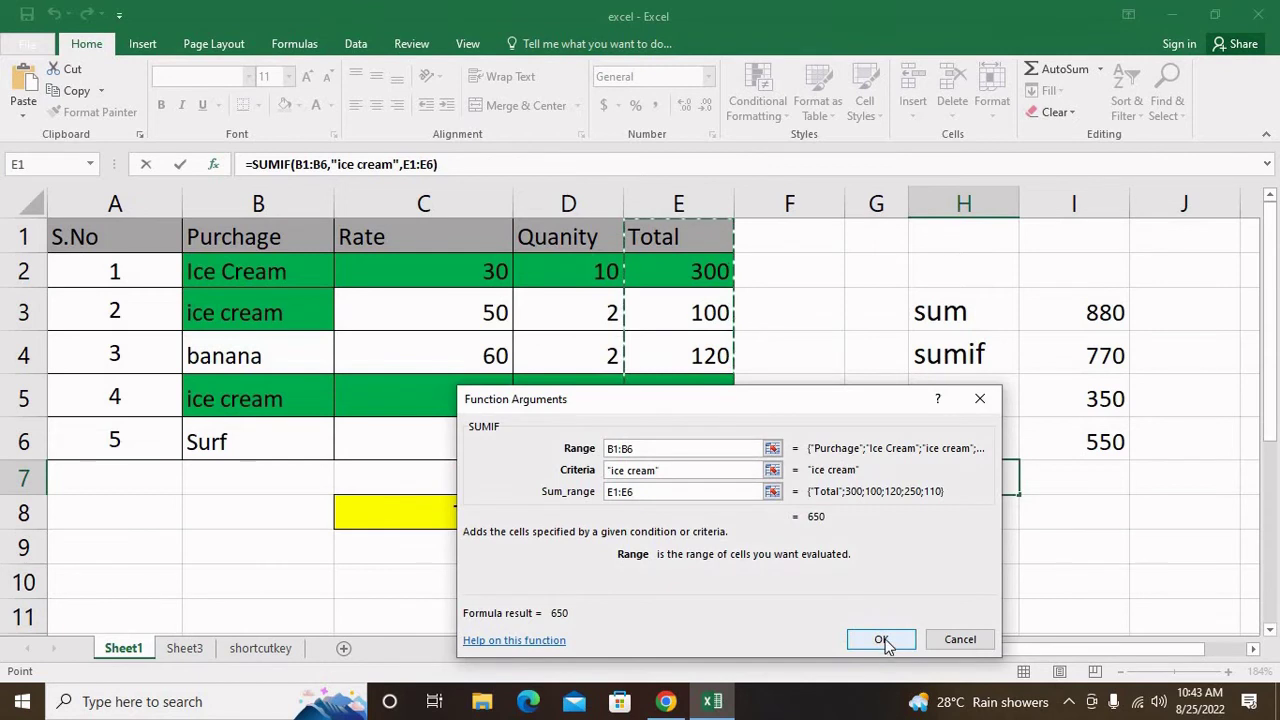
click(880, 637)
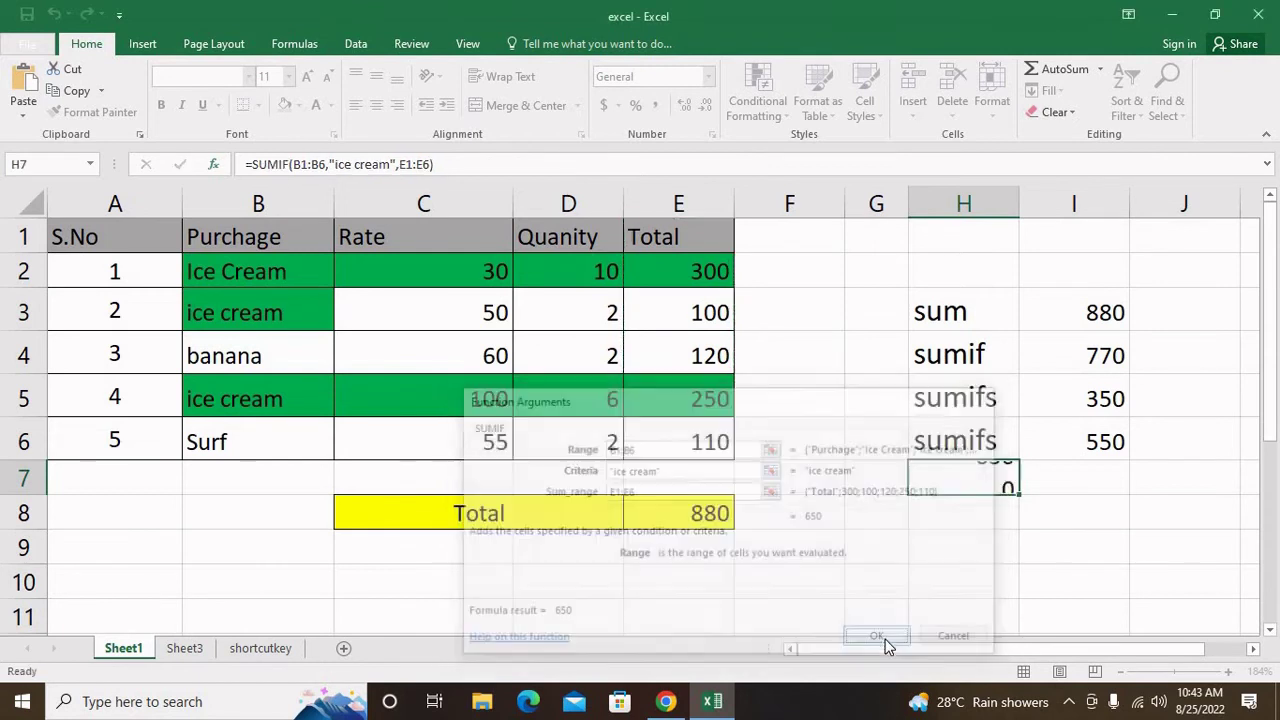
Step: Review H7's SUMIF formula, confirming it shows 650
double_click(999, 478)
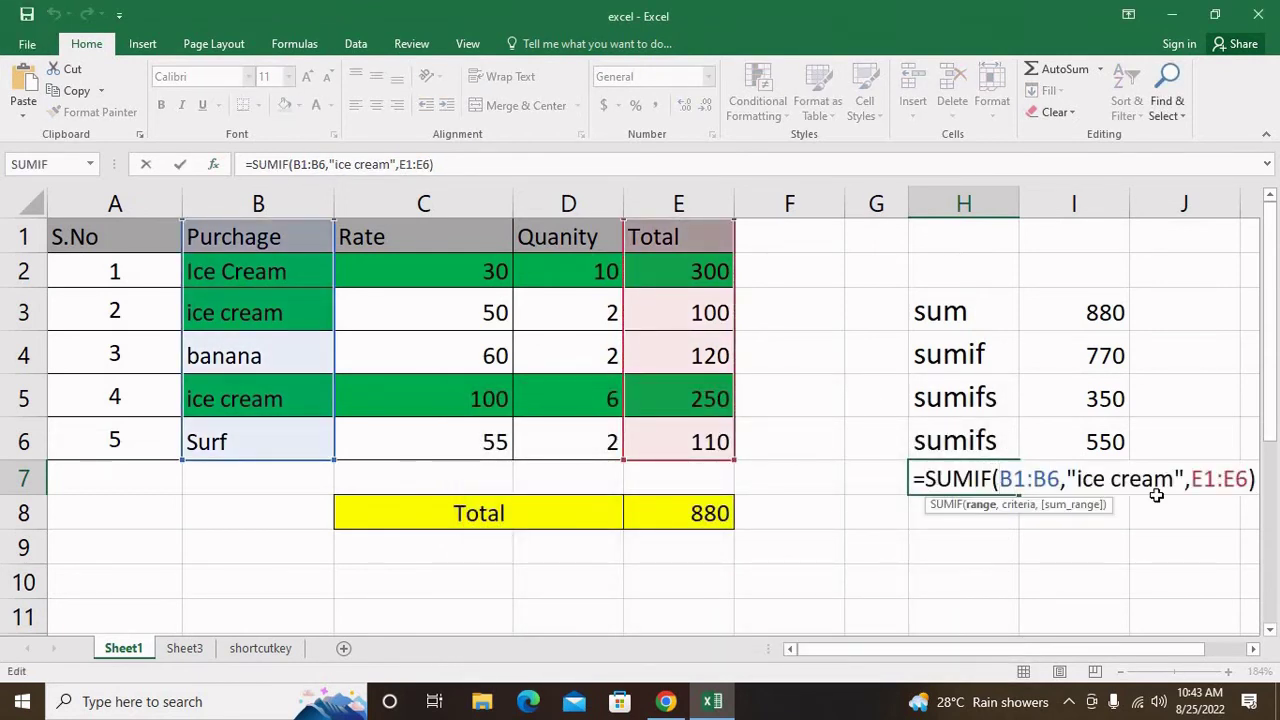
click(918, 480)
key(Return)
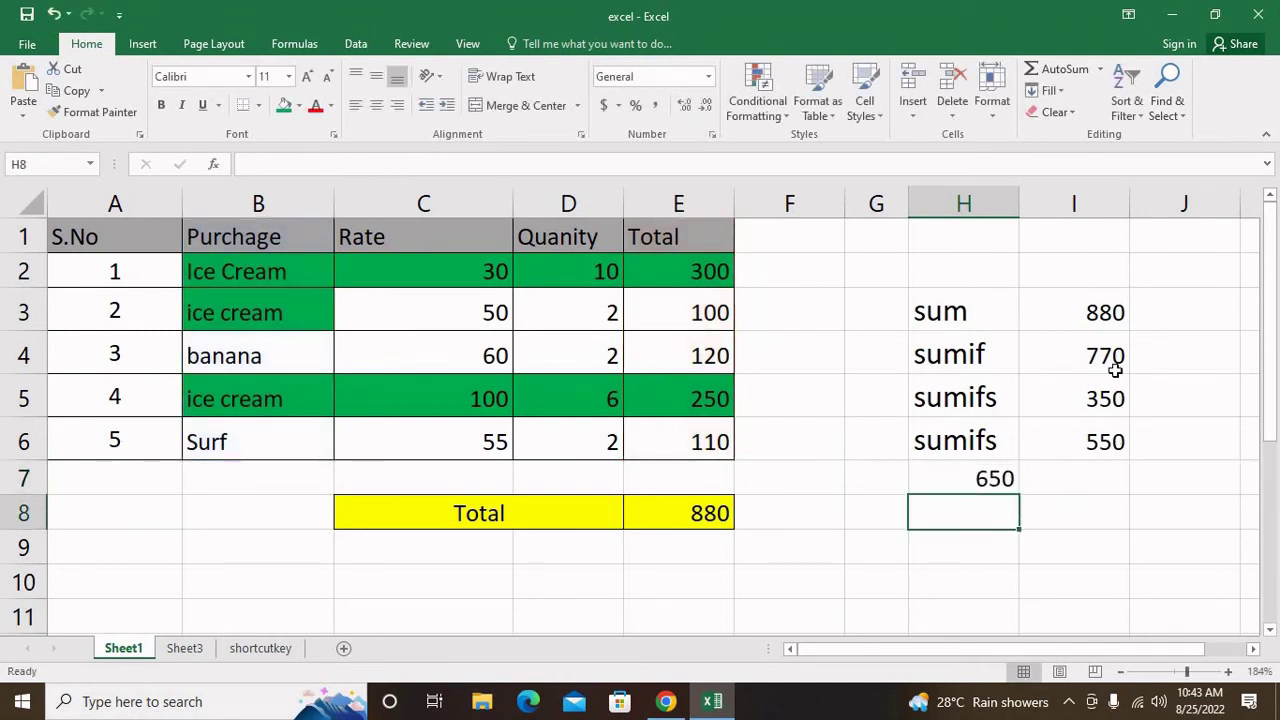
Step: Commit I4's SUMIF at 770 and start inserting a function in H9
double_click(1113, 367)
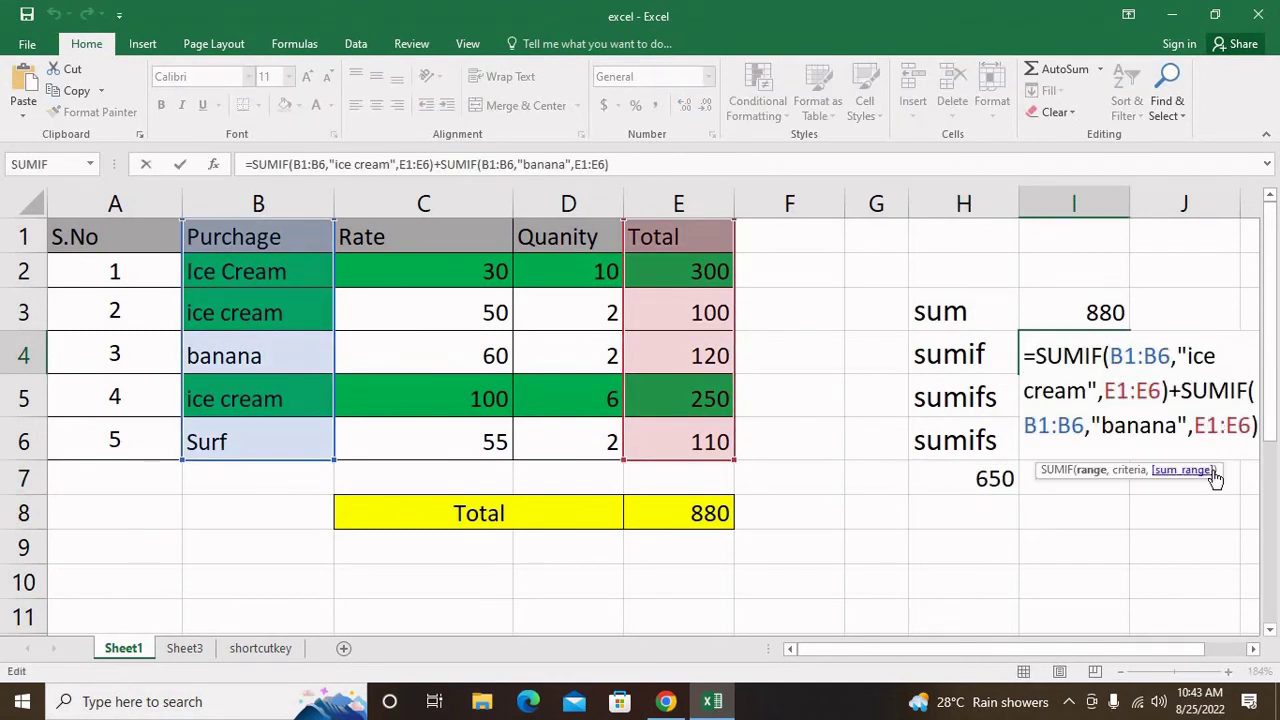
click(997, 551)
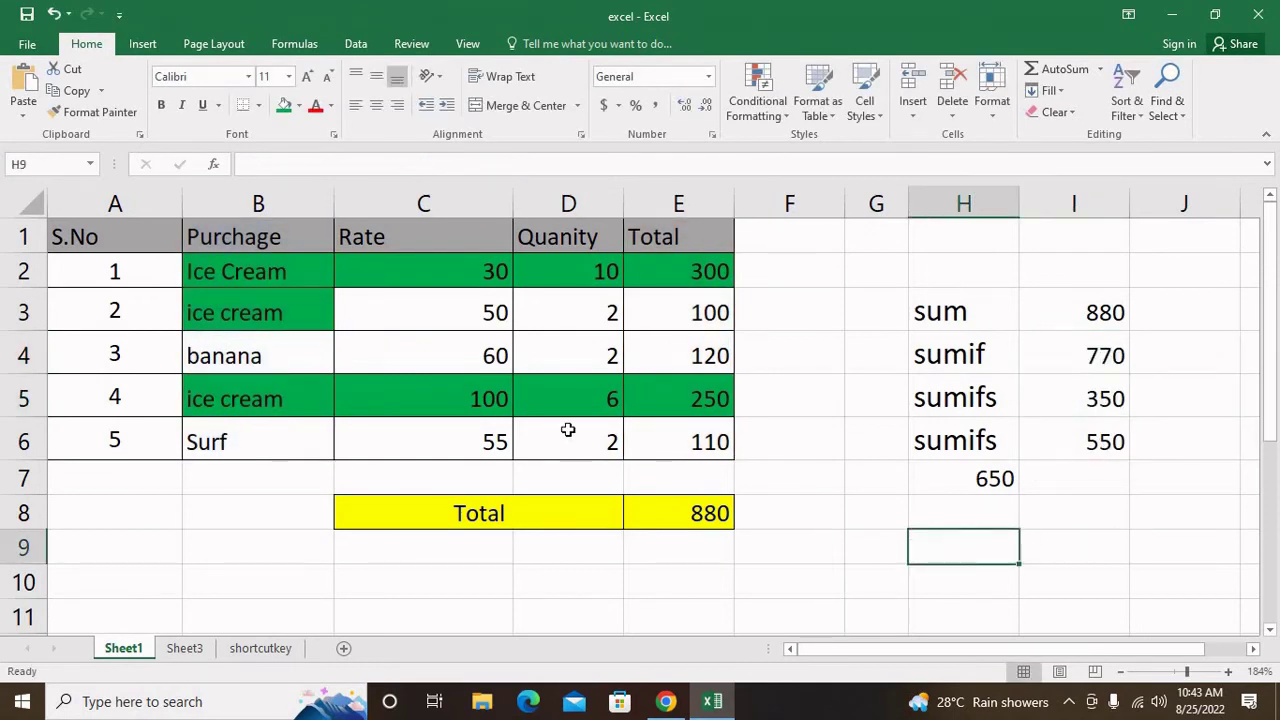
click(214, 164)
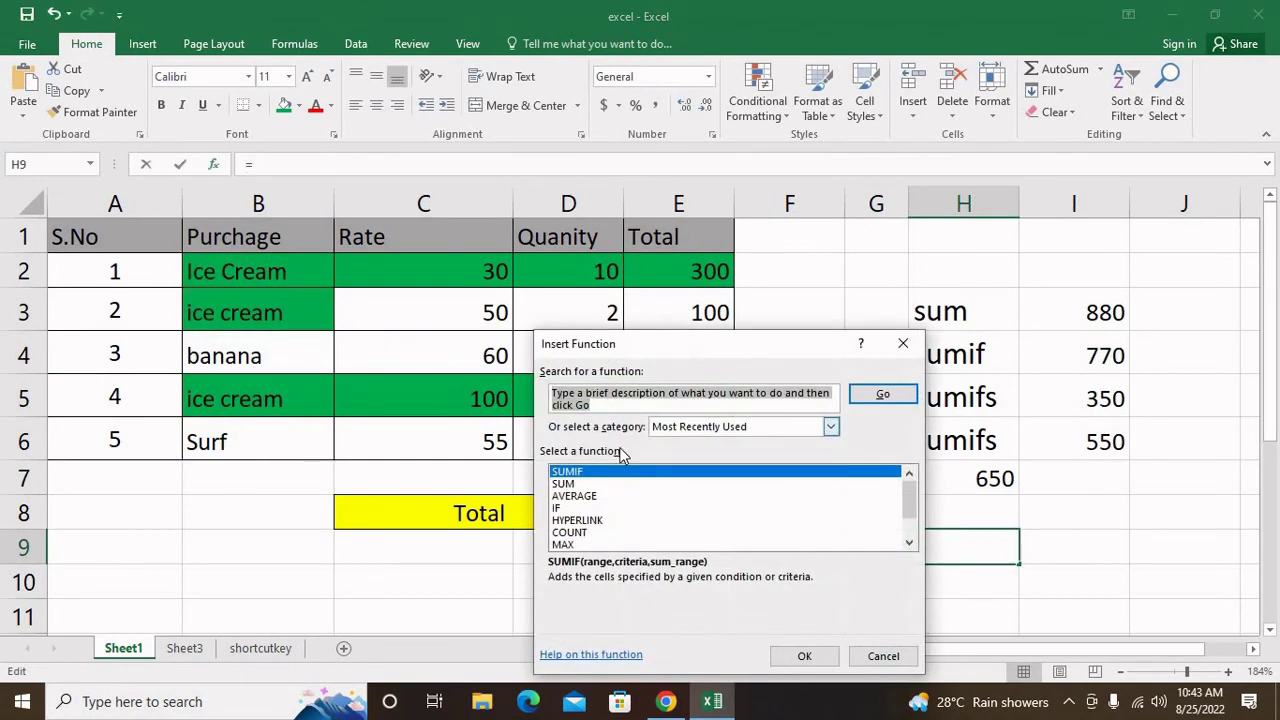
Step: Set the category to All, search for SUMIFS and select it for H9
click(753, 427)
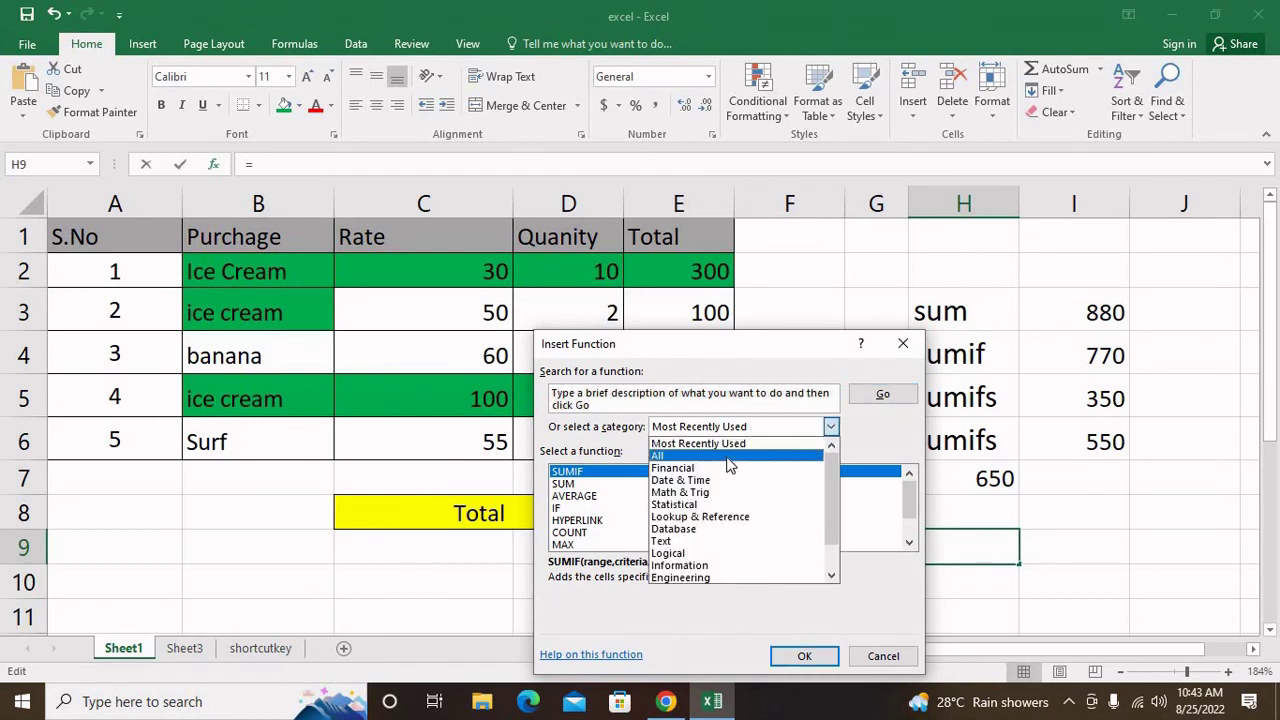
click(760, 453)
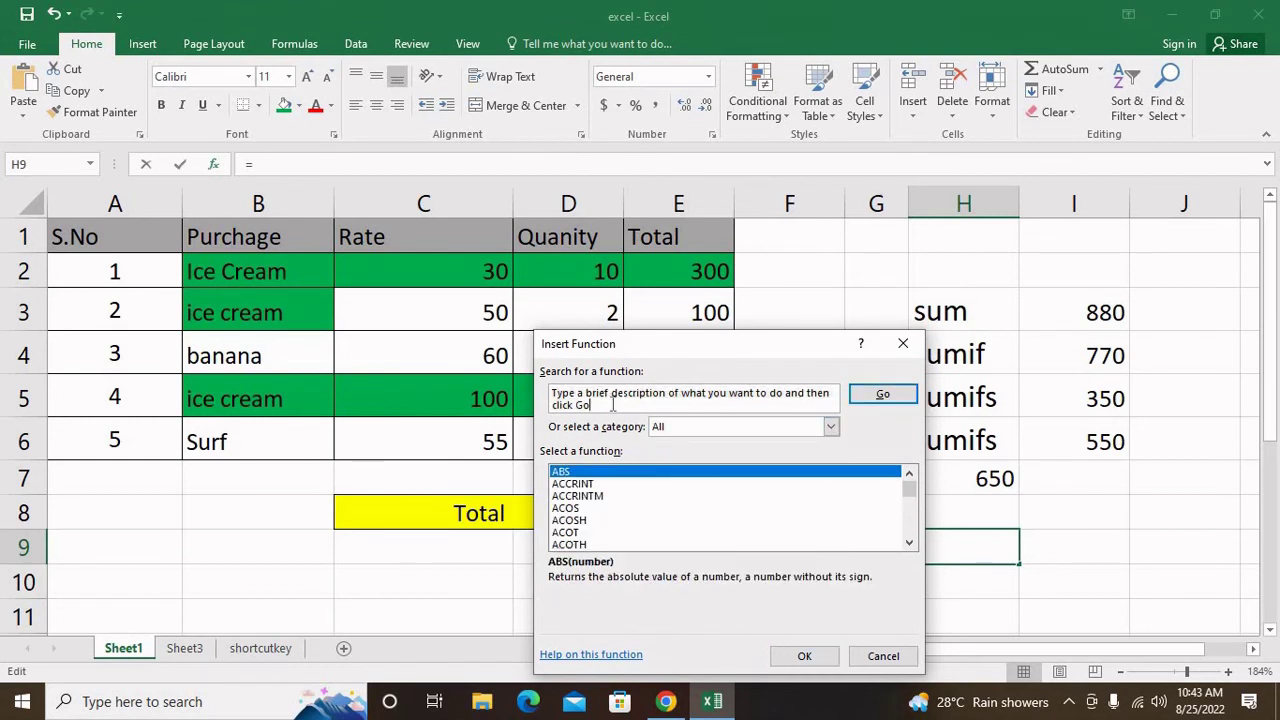
click(580, 399)
text(sumifs)
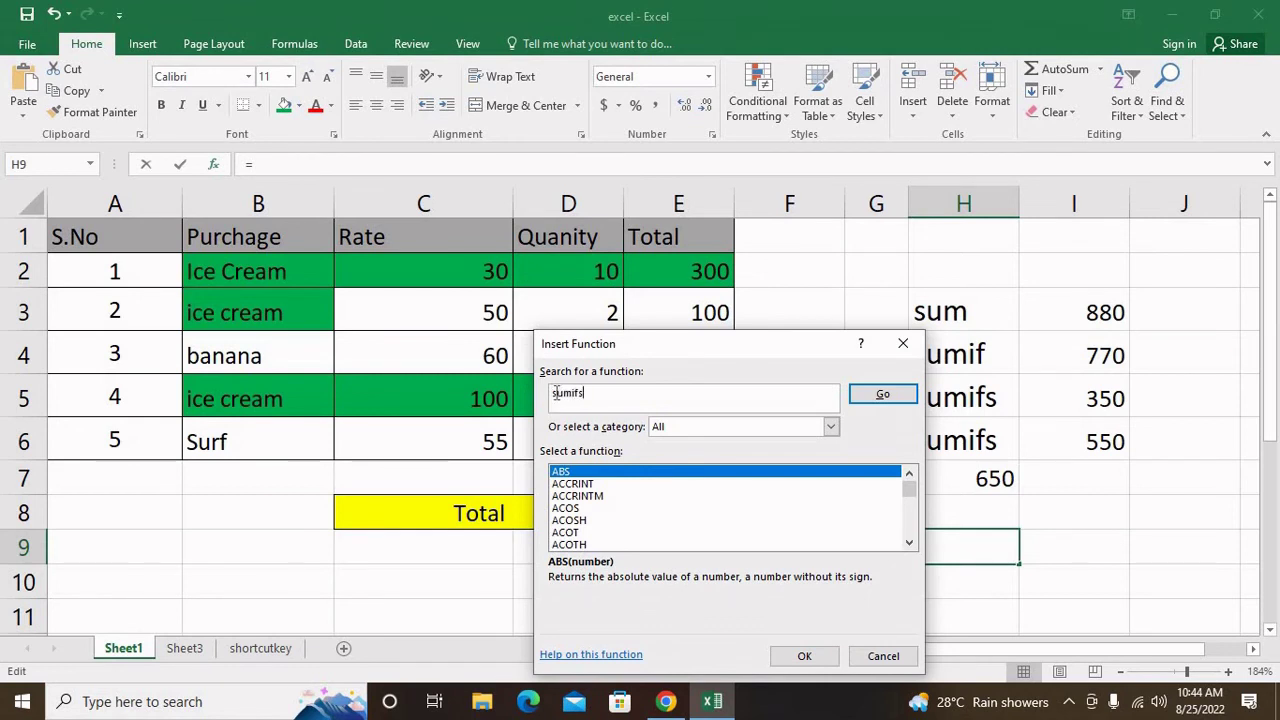
click(893, 400)
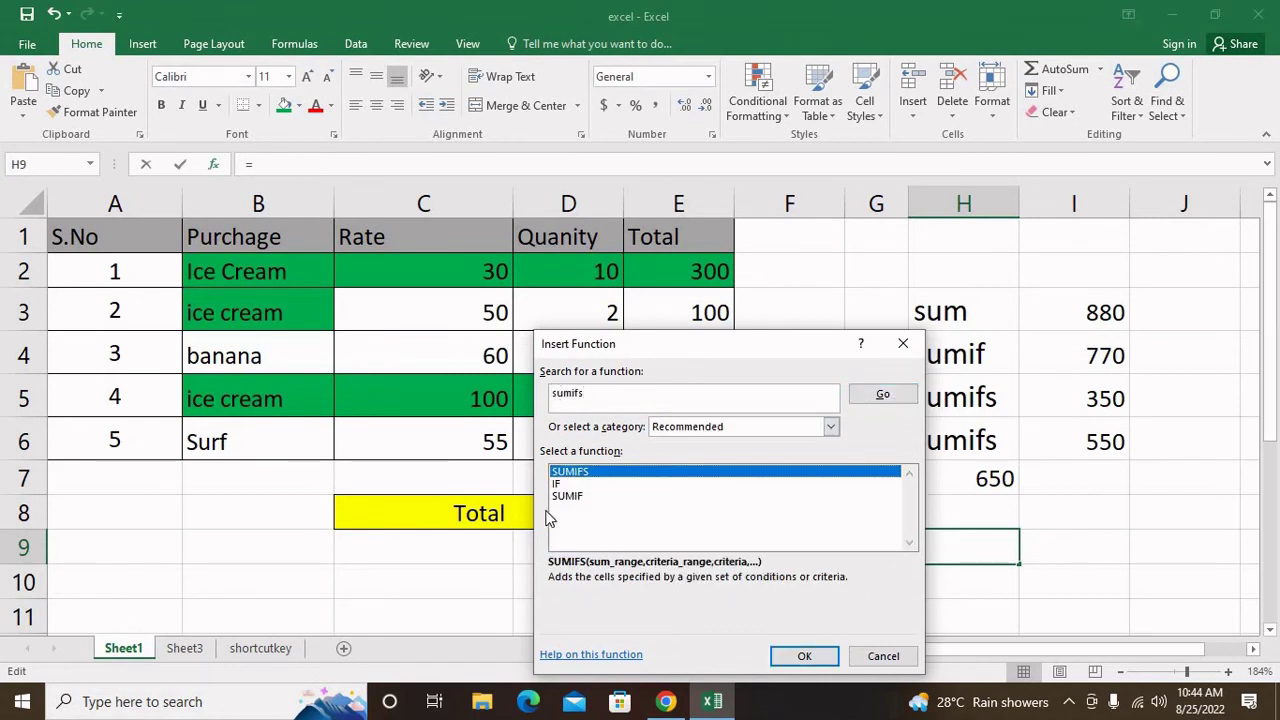
click(828, 656)
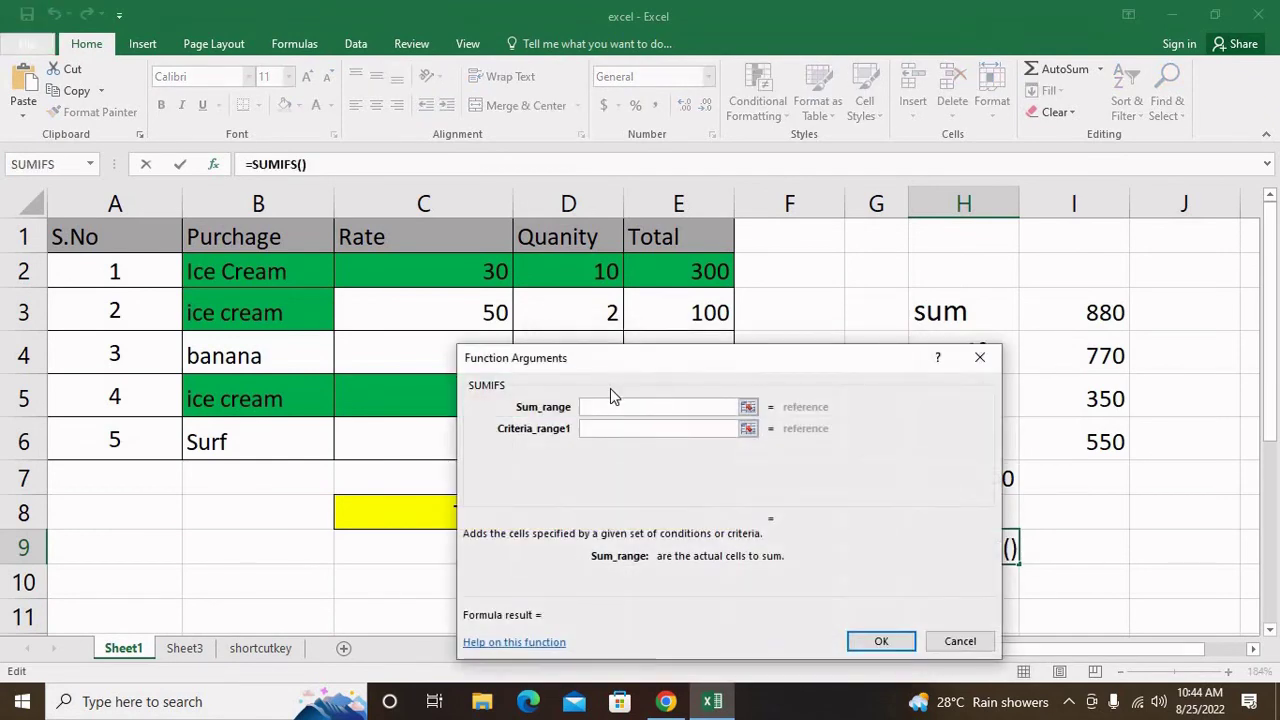
Step: Set the SUMIFS sum range to E1:E6, first criteria range B1:B6 and criterion B2 (Ice Cream)
drag(655, 362, 198, 391)
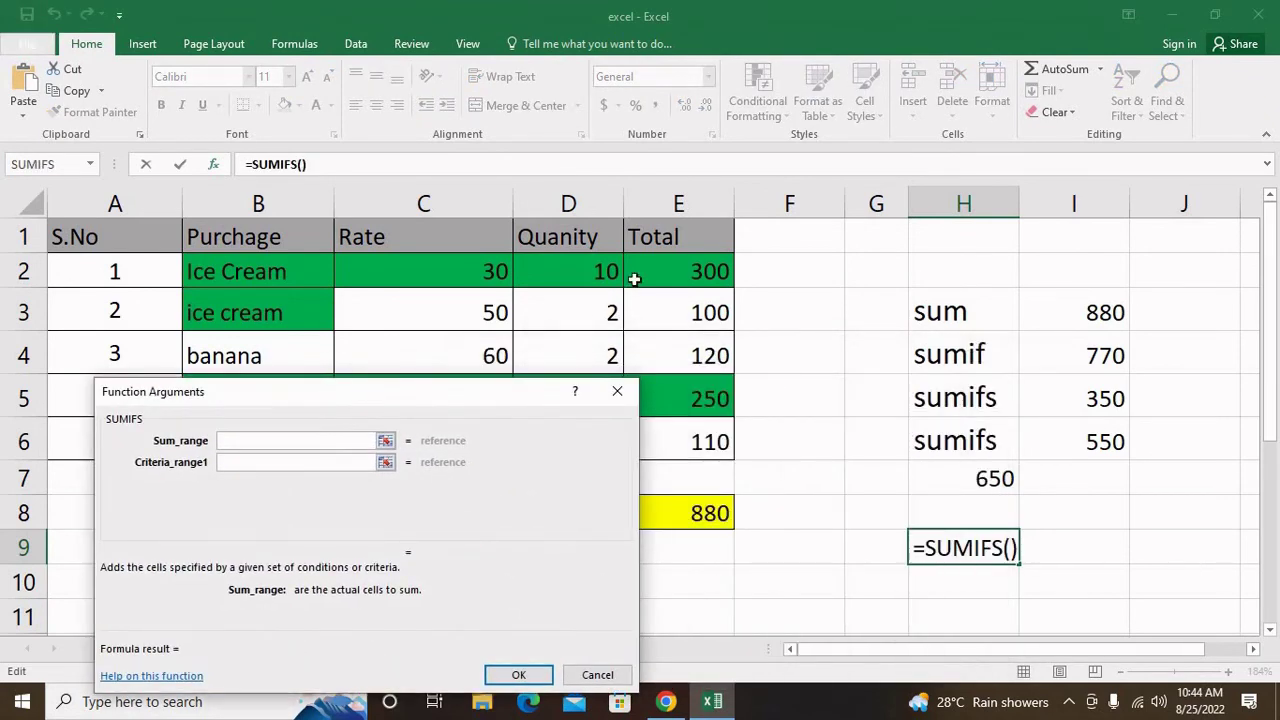
drag(690, 271, 702, 458)
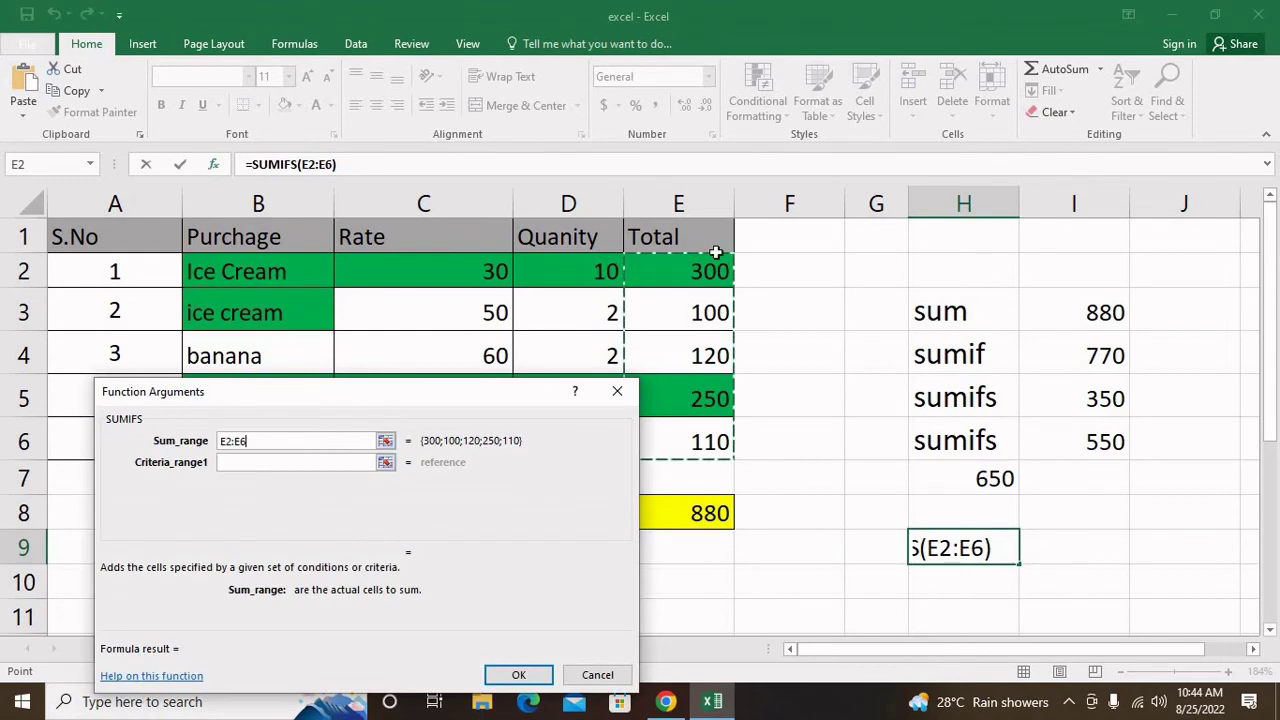
drag(718, 240, 722, 442)
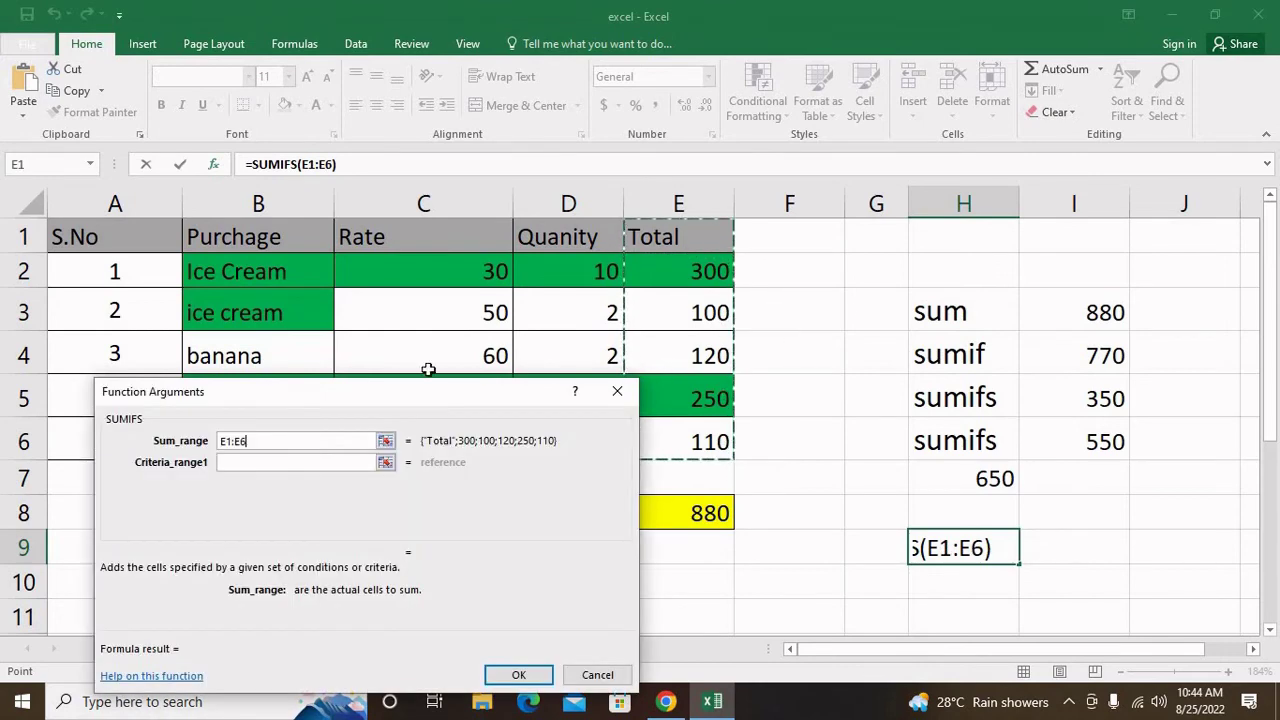
drag(436, 394, 940, 400)
click(770, 470)
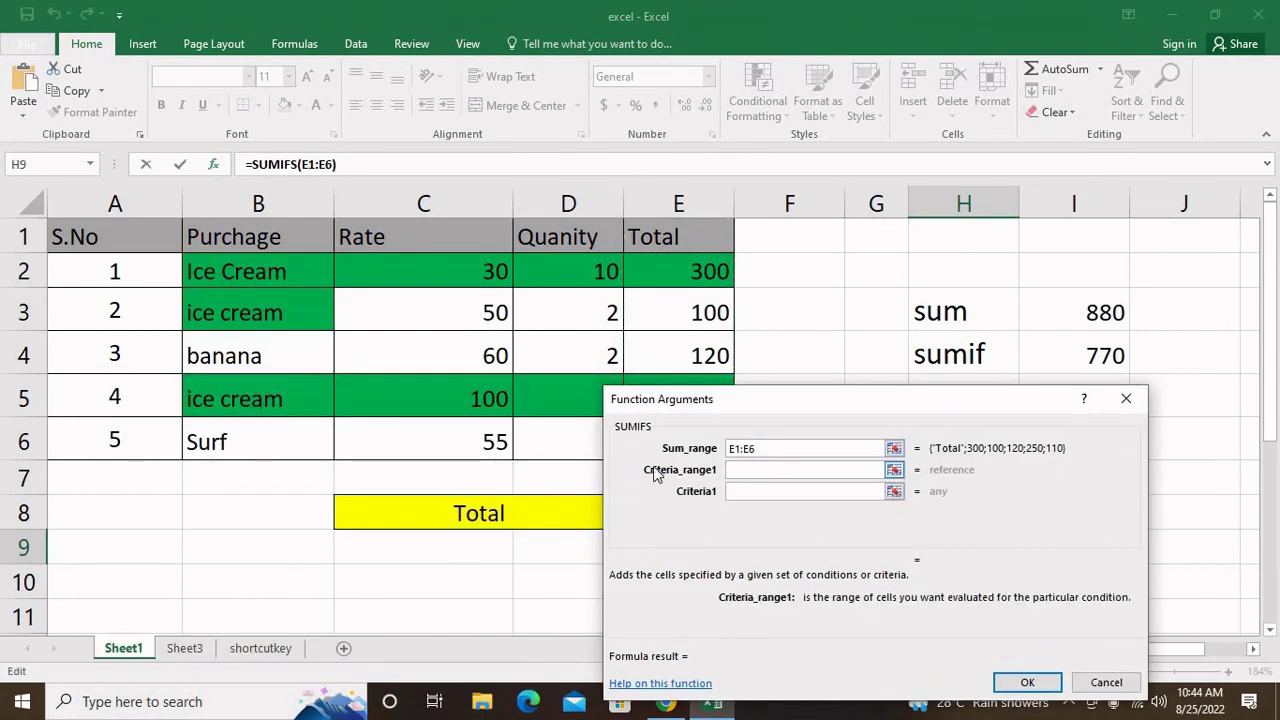
drag(258, 236, 262, 450)
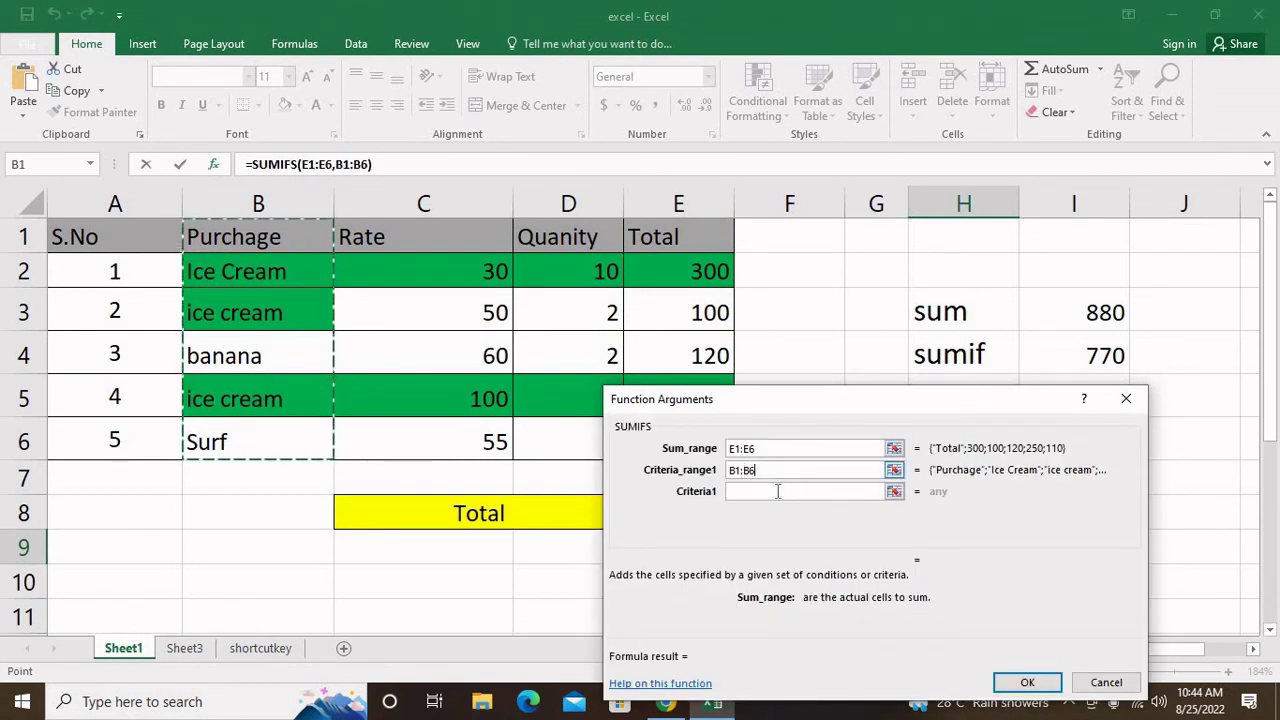
click(768, 491)
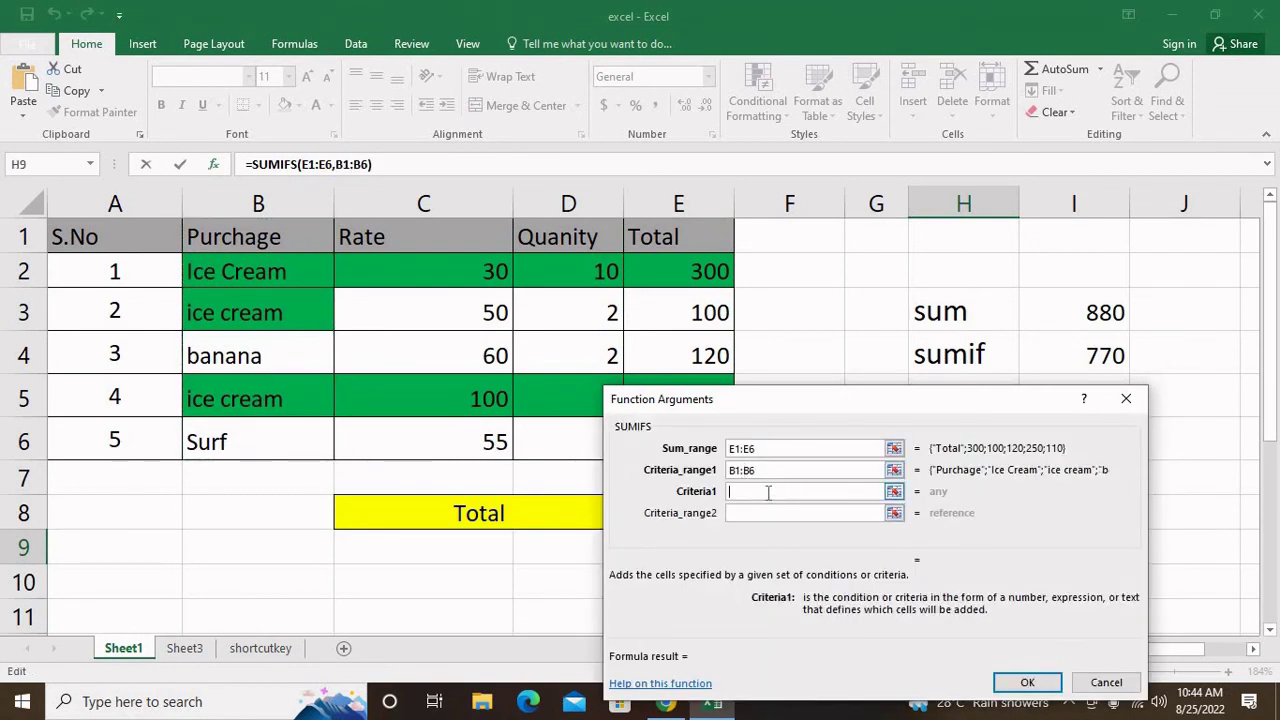
click(274, 281)
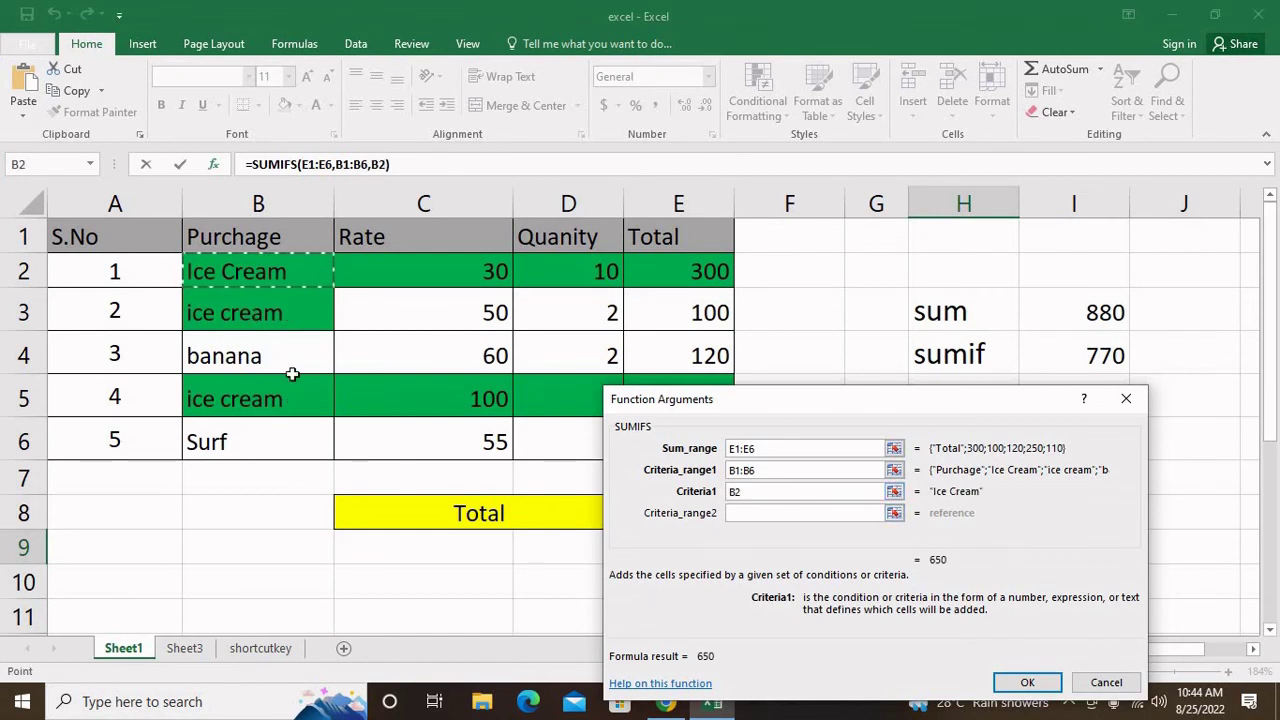
Step: Add second criteria range C1:C6 with criterion >60 and confirm, giving 250 in H9
click(778, 512)
drag(446, 234, 466, 449)
click(756, 534)
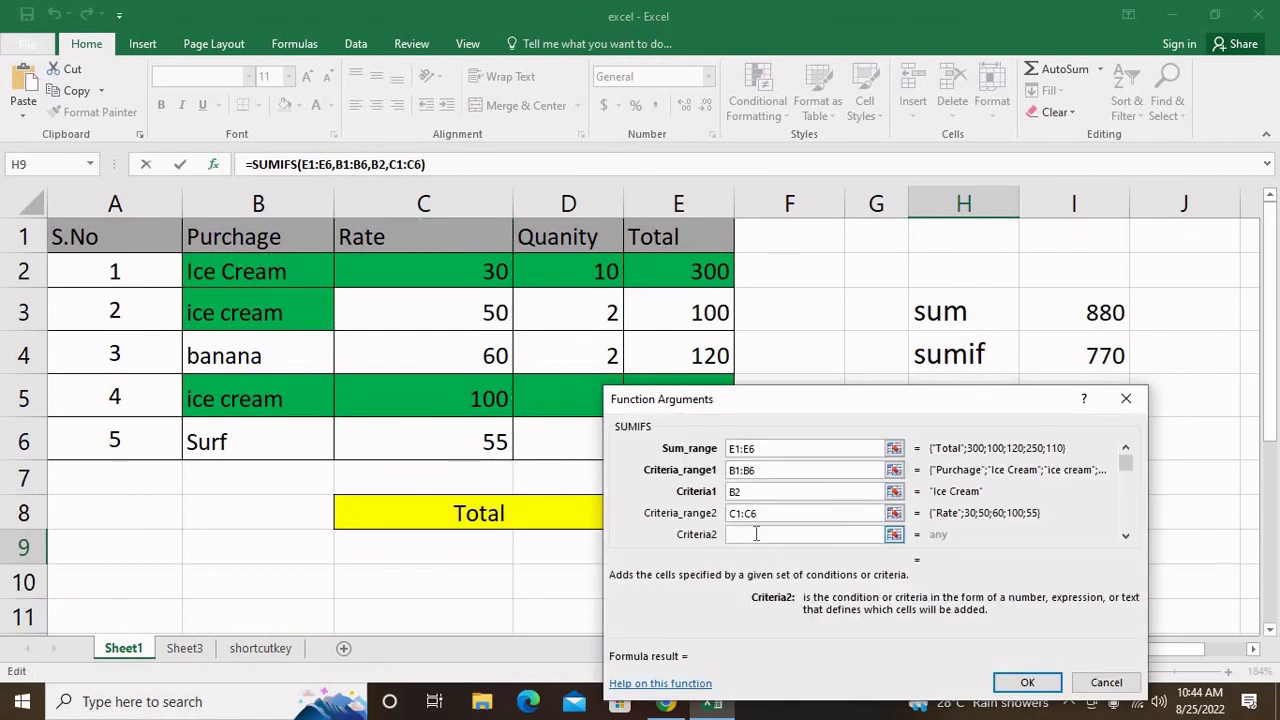
click(422, 391)
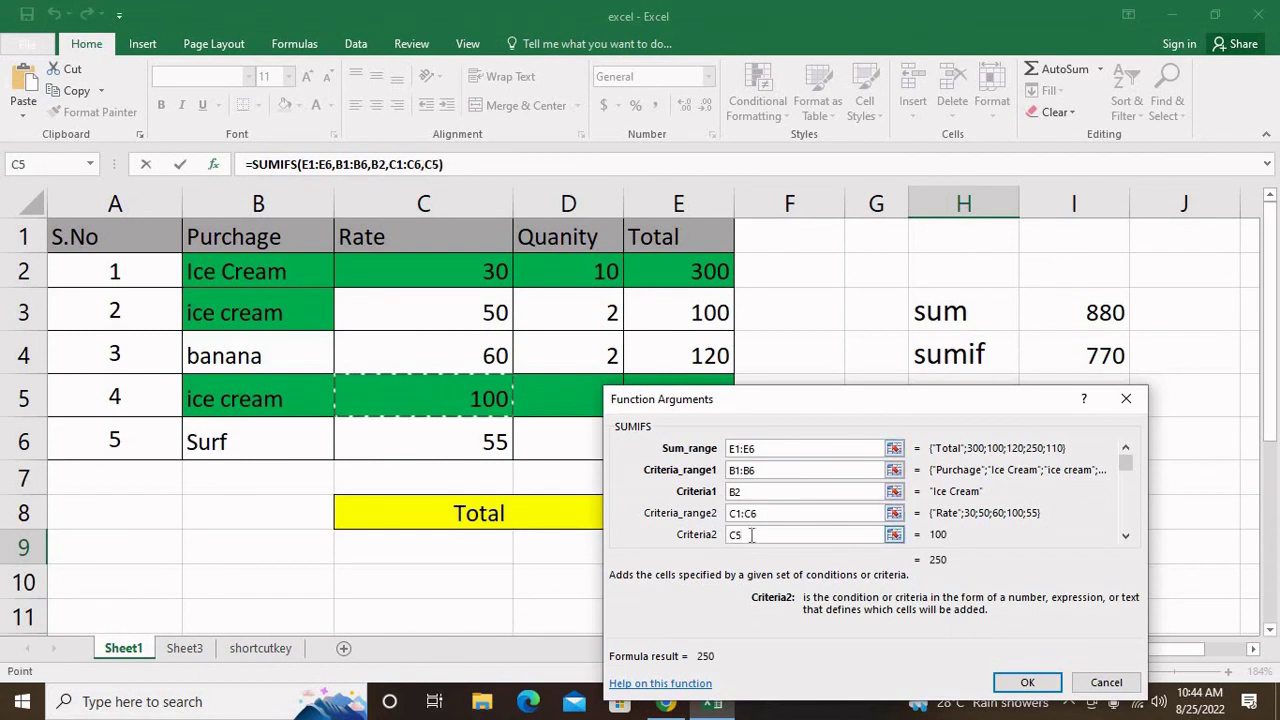
click(808, 540)
text(>)
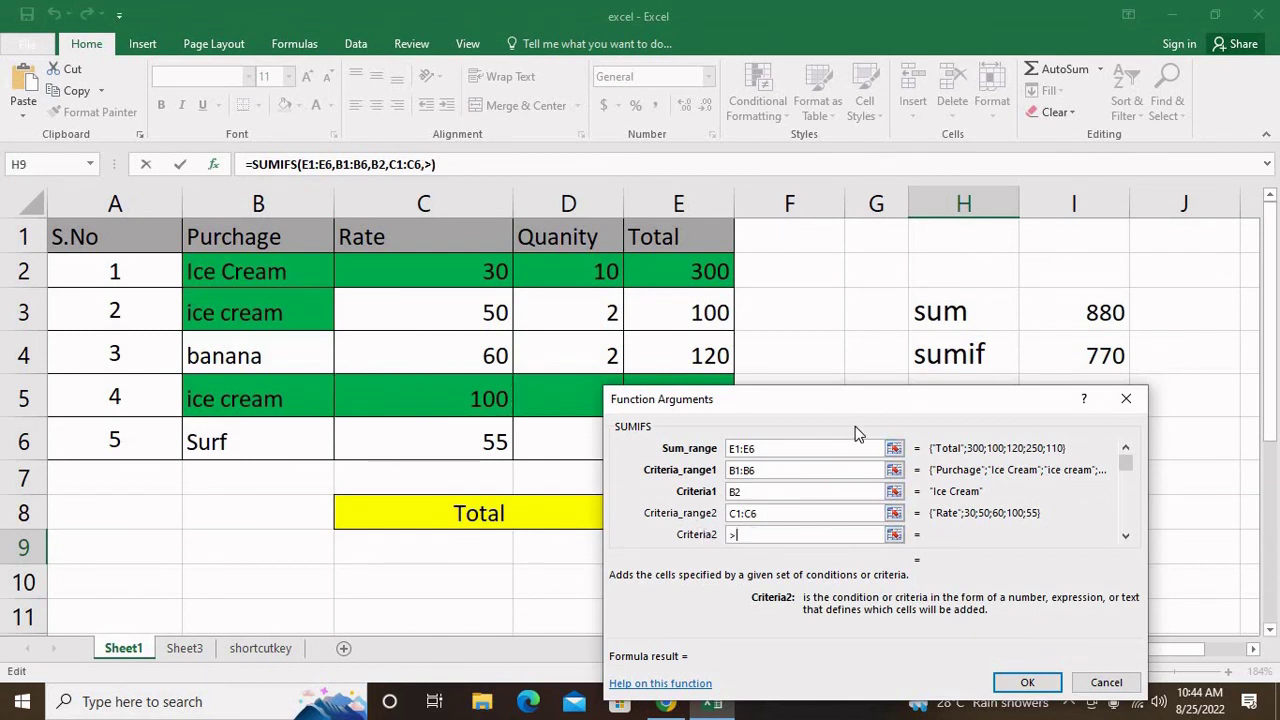
text(60)
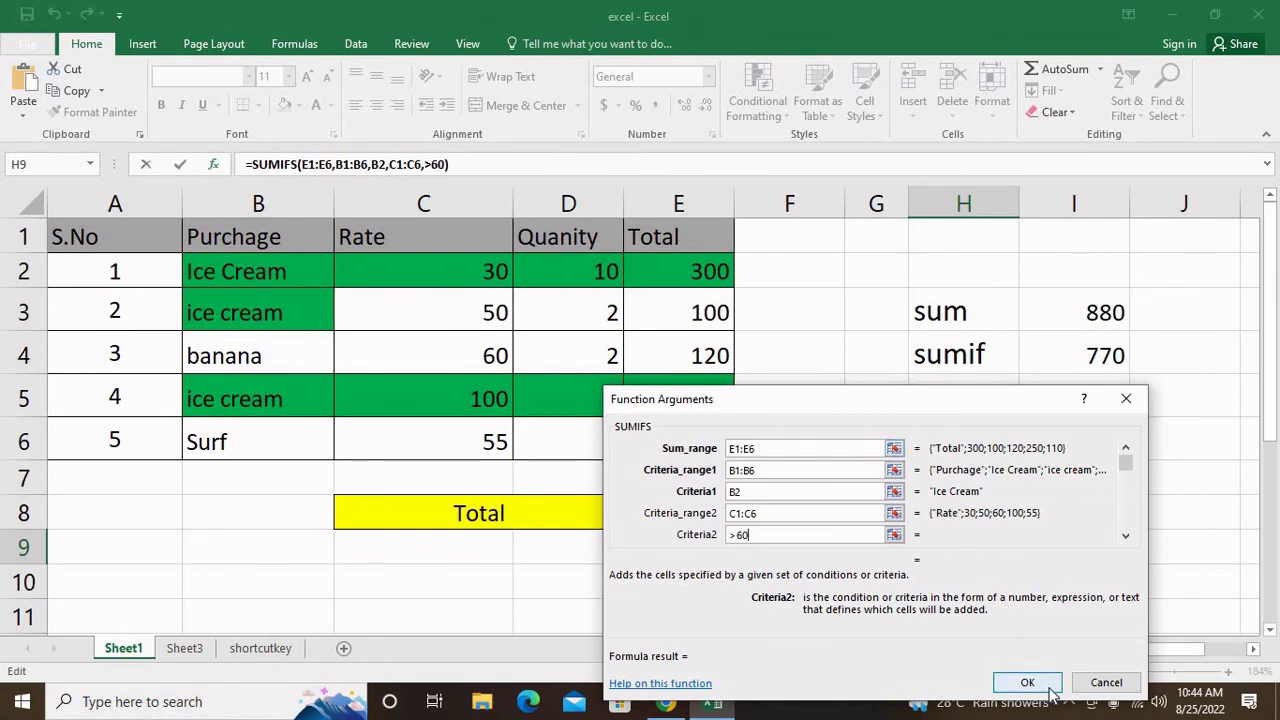
click(1010, 682)
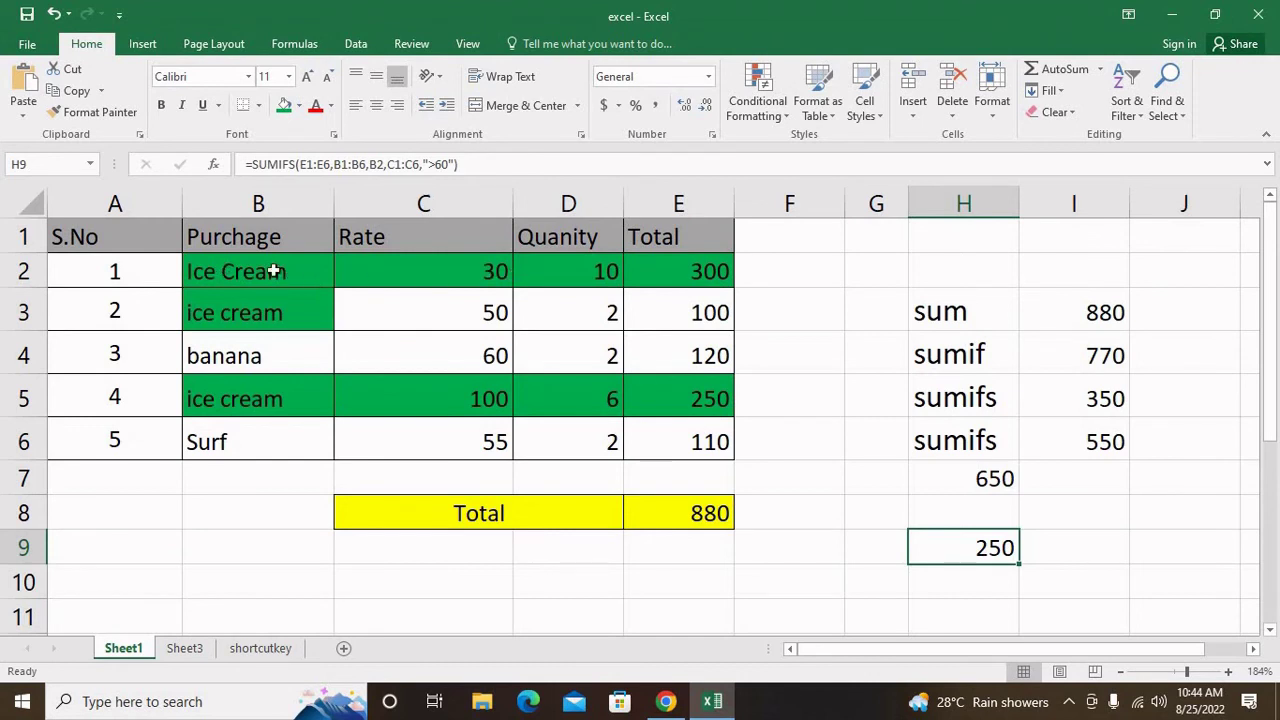
Step: Review the Ice Cream rows, change the C3 rate to 55 and check H9
drag(270, 271, 430, 275)
drag(287, 320, 414, 310)
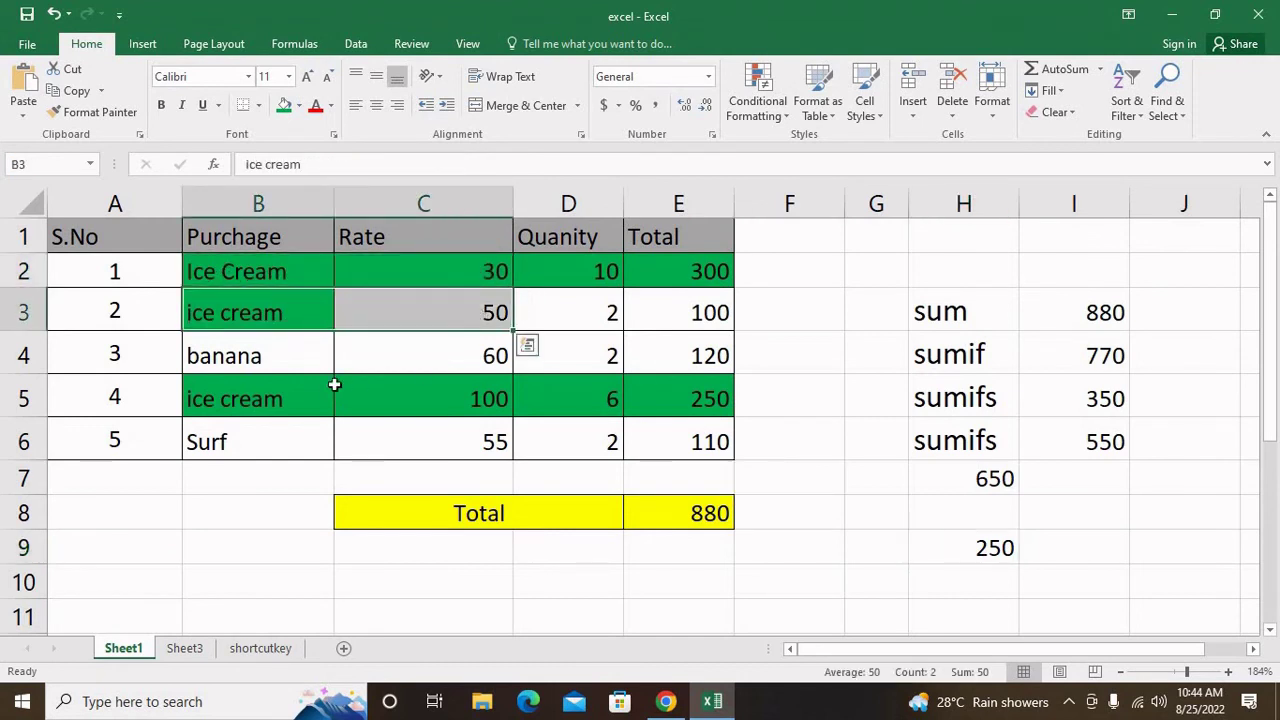
drag(276, 400, 587, 399)
click(677, 399)
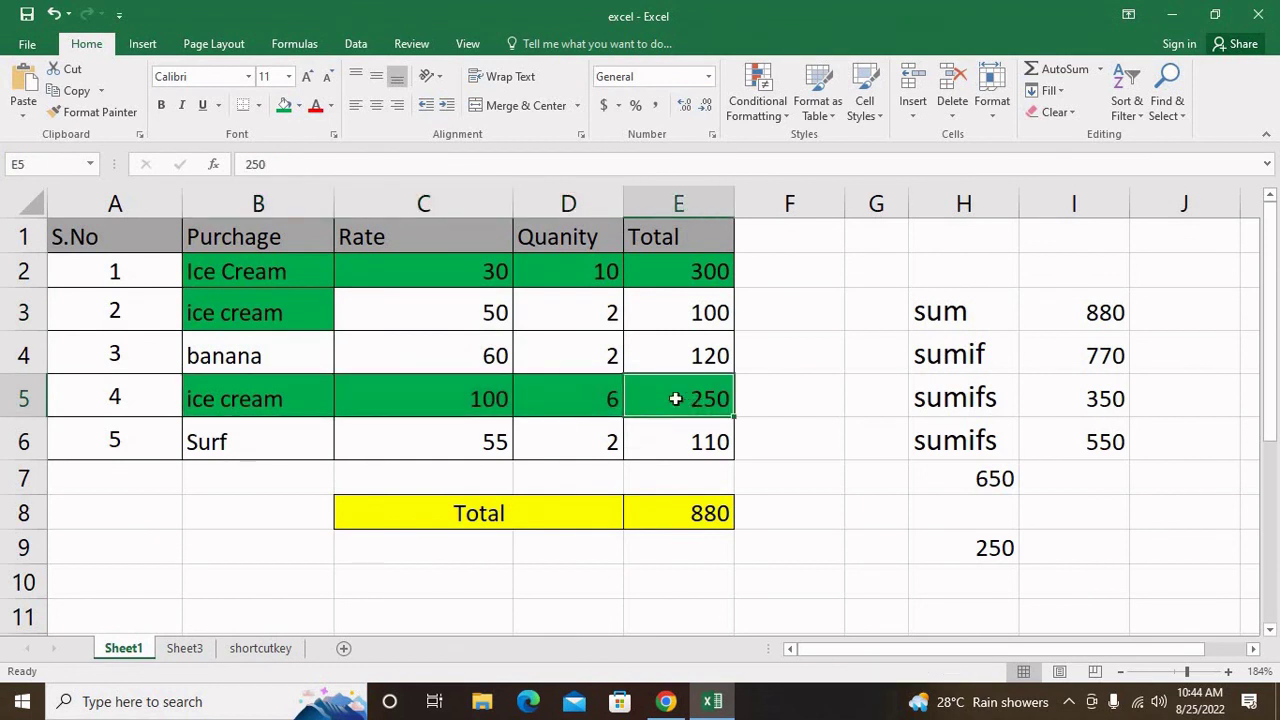
click(487, 315)
text(55)
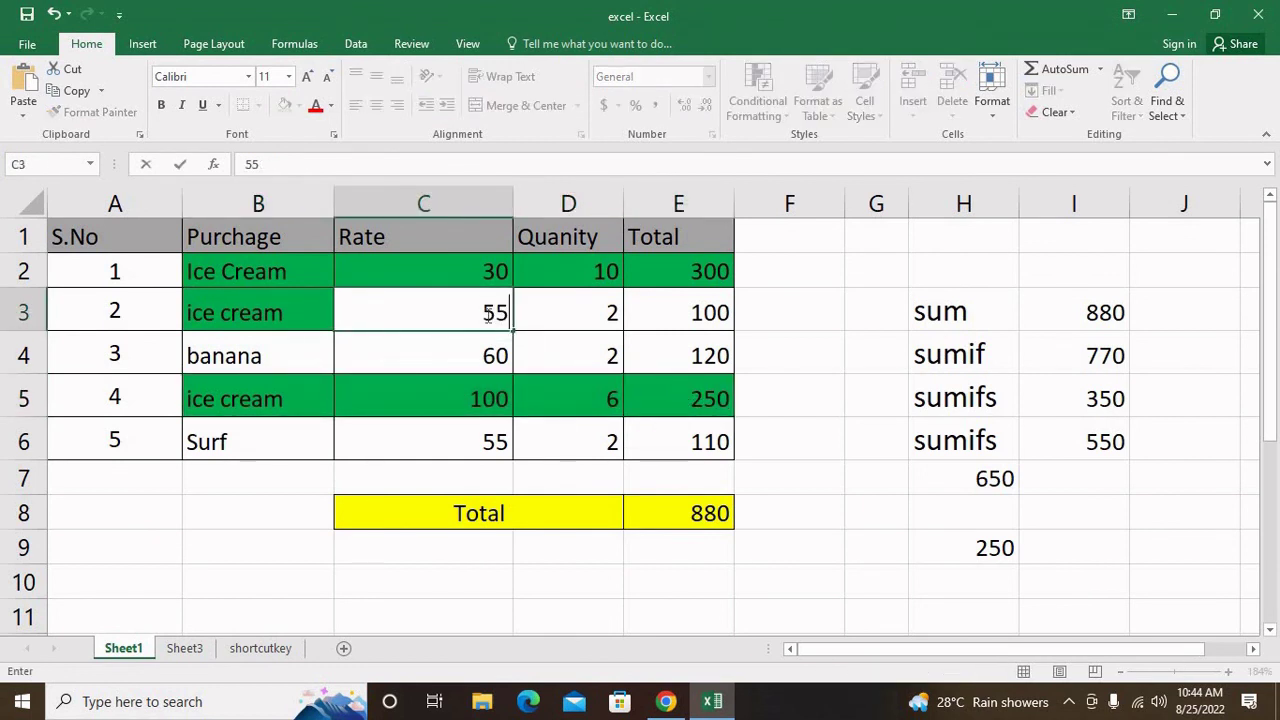
click(524, 387)
click(995, 547)
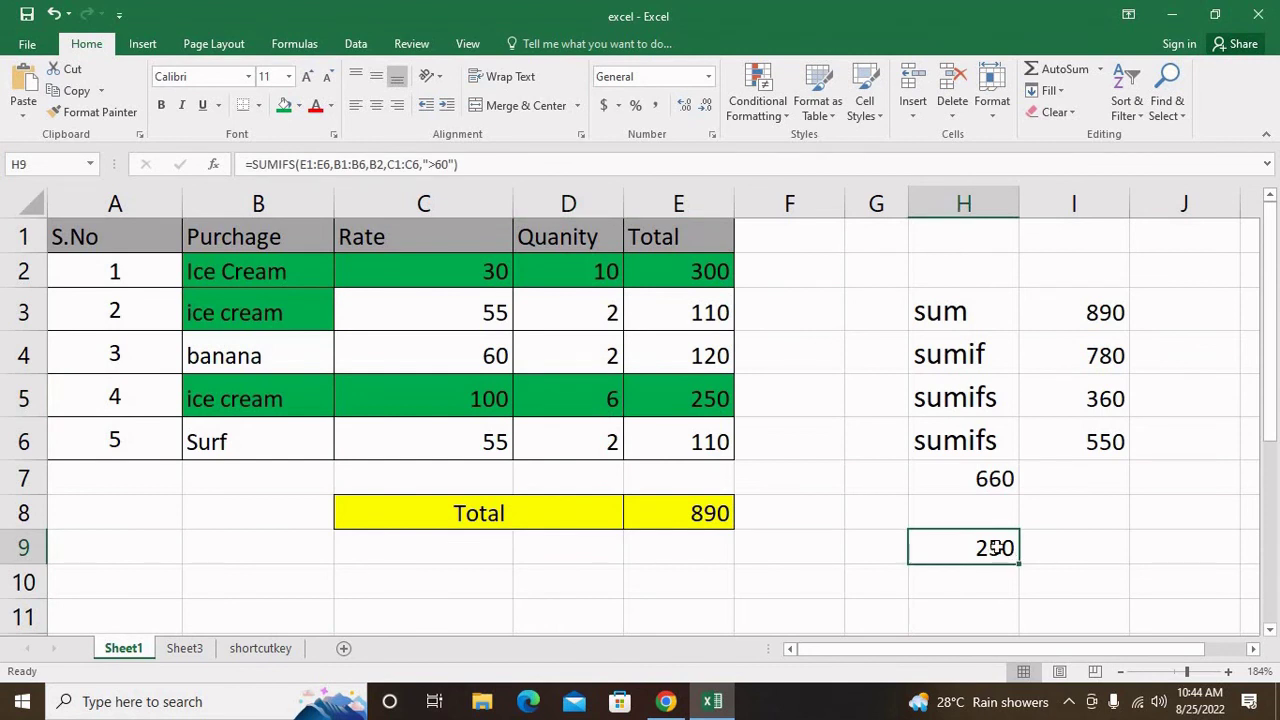
Step: Change the C3 rate to 68 and confirm H9 now returns 386
click(494, 309)
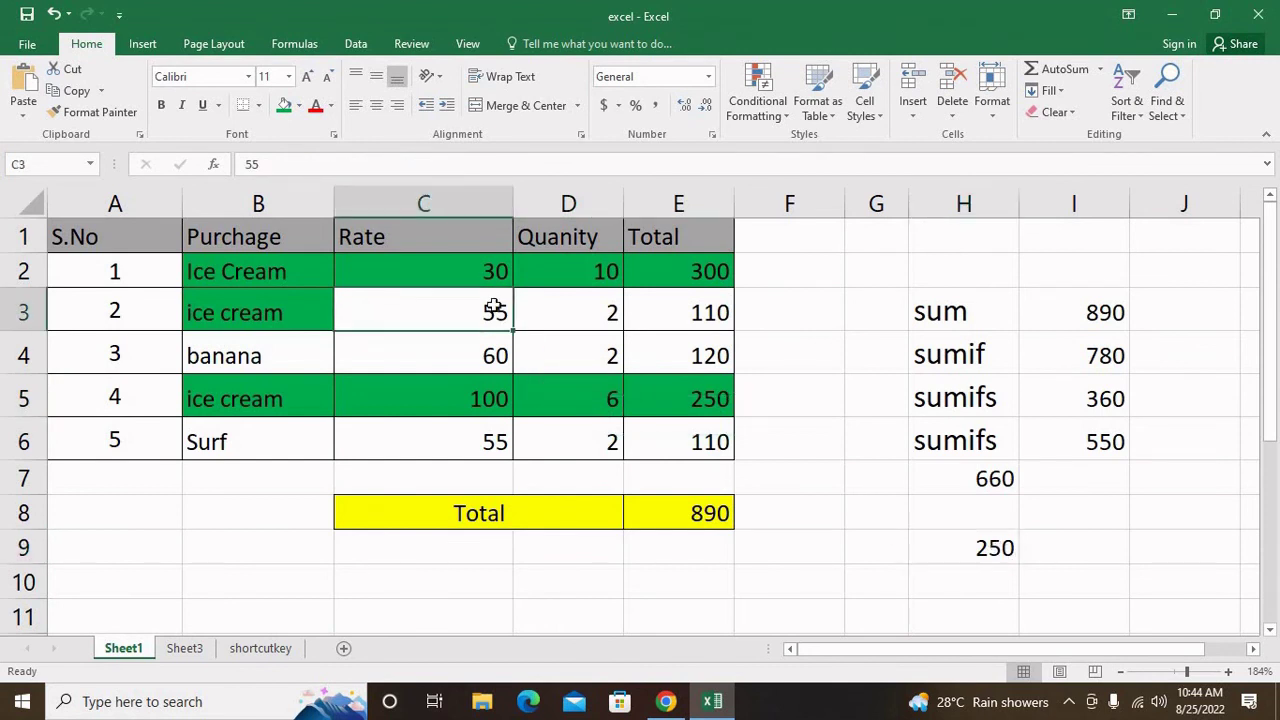
text(68)
click(524, 385)
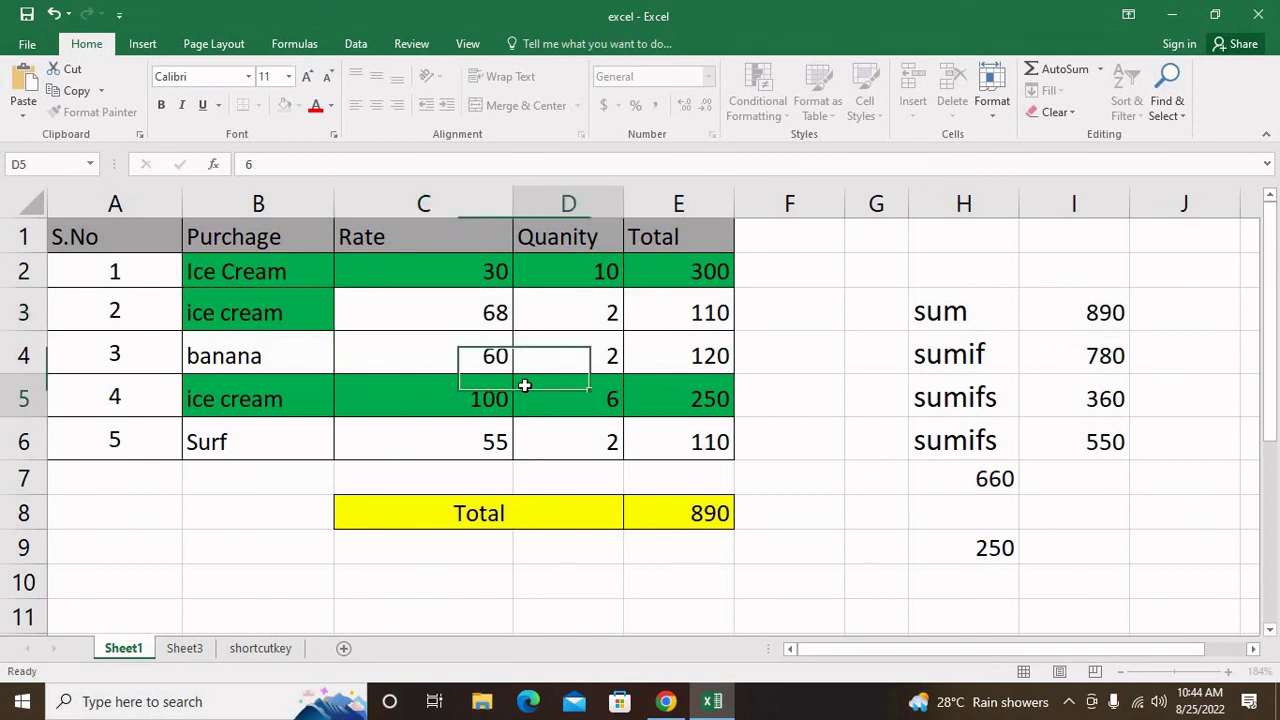
click(988, 546)
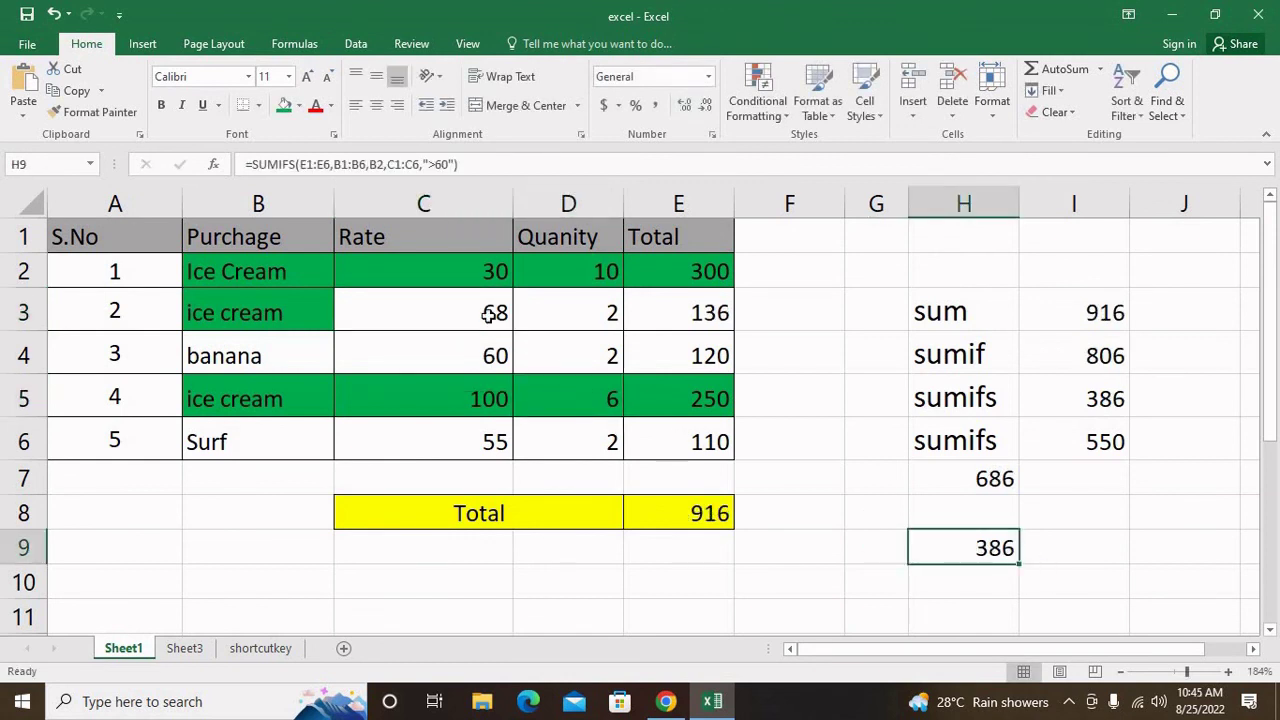
drag(489, 315, 680, 313)
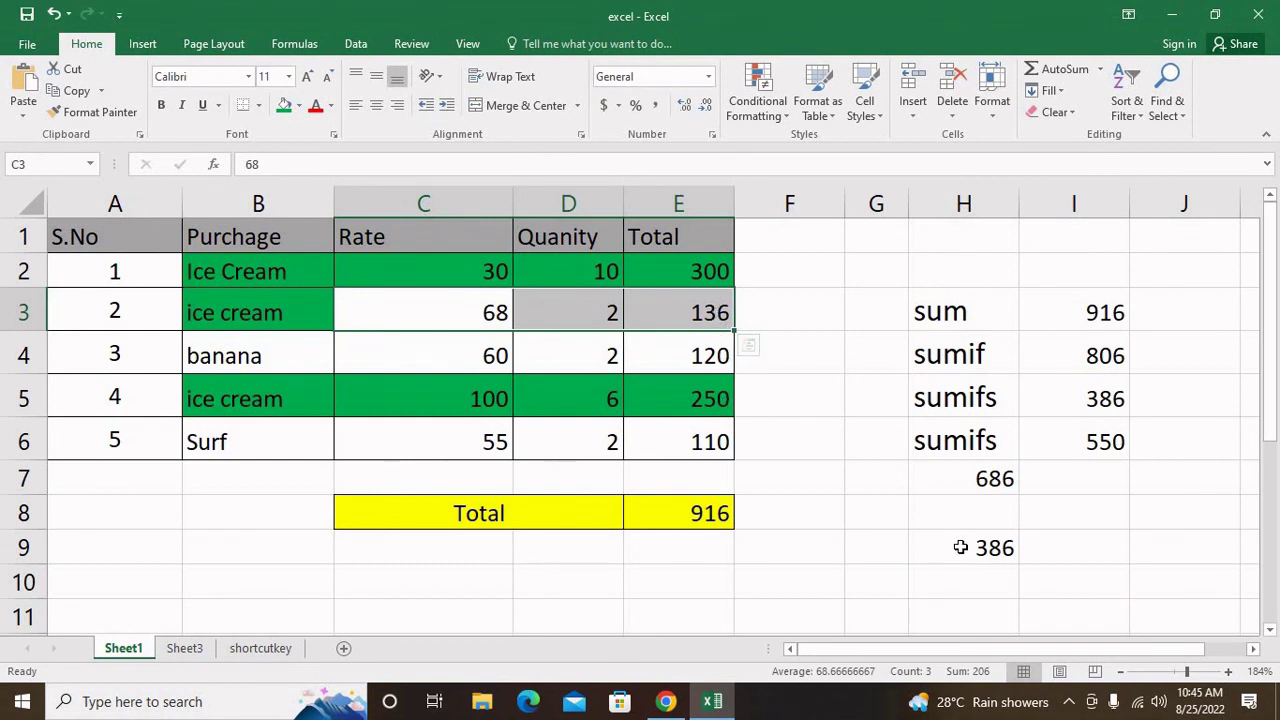
click(870, 272)
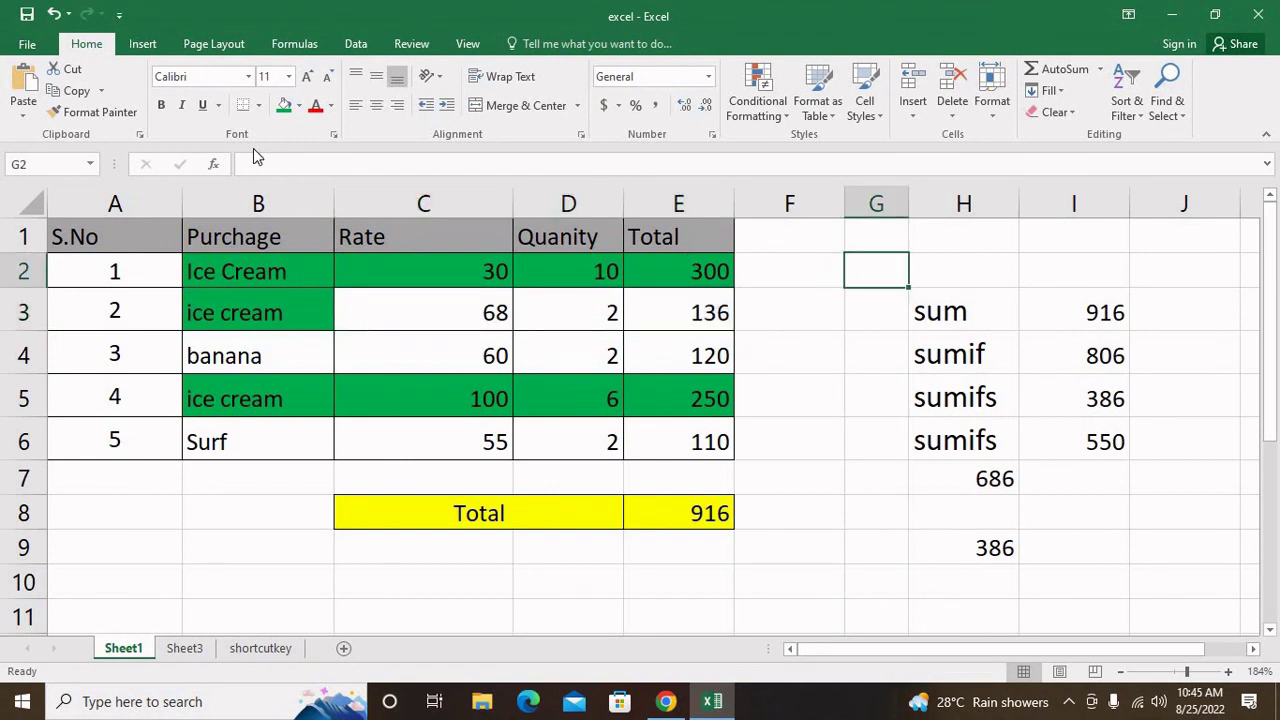